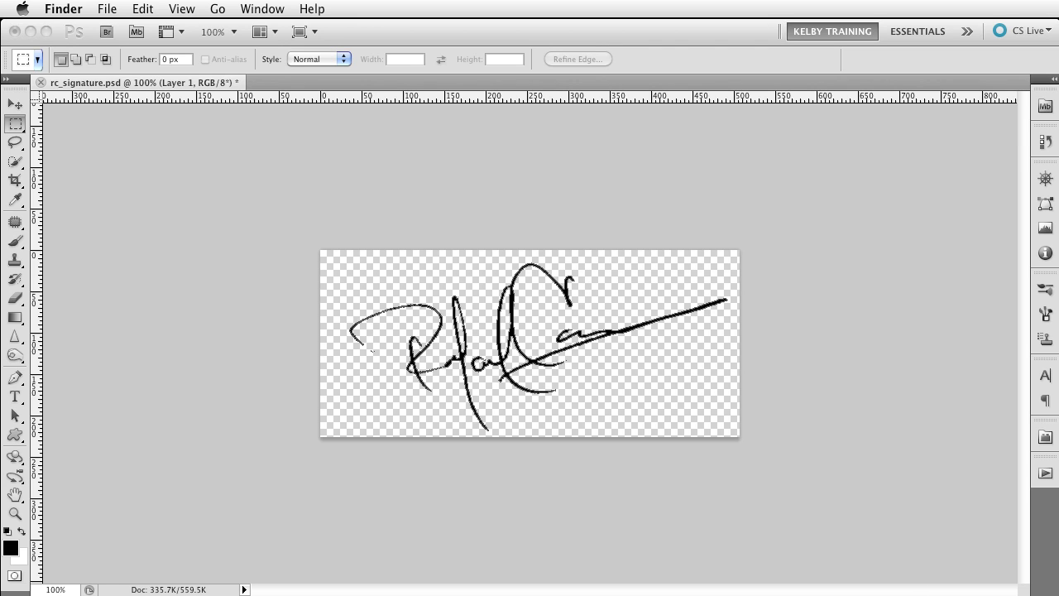
Preview handwriting.tif, close the preview, and zoom in to examine the scanned signatures in rc signatures.tif
{"action": "key", "text": "space"}
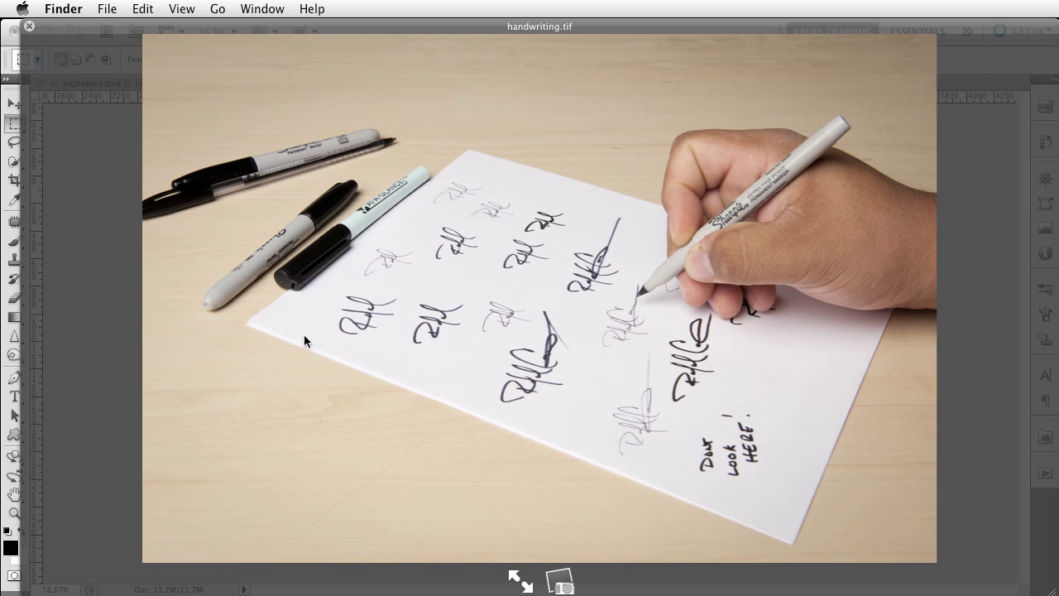
{"action": "left_click", "coordinate": [28, 26]}
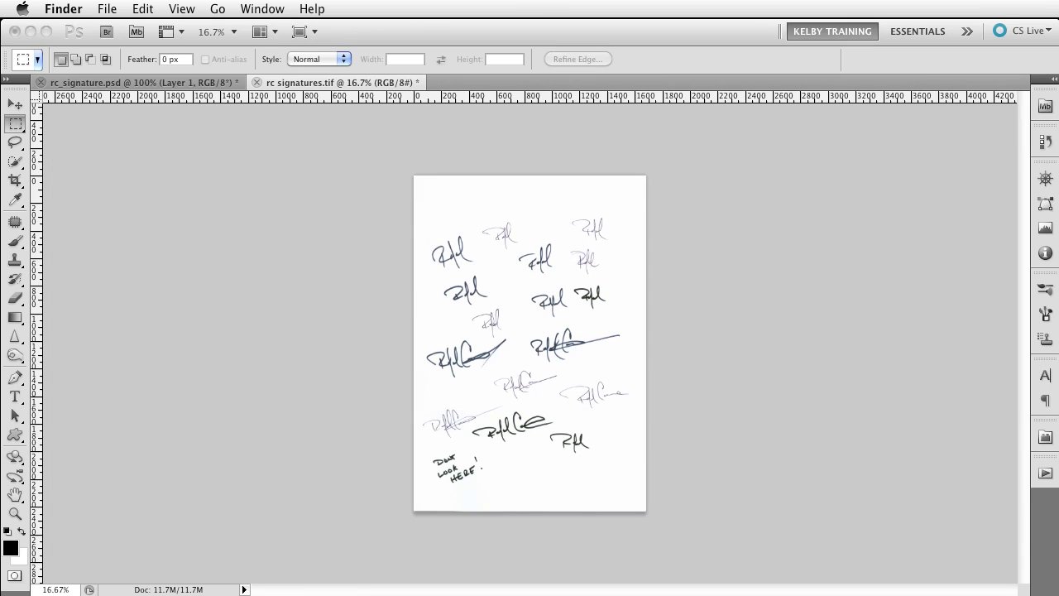
{"action": "left_click", "coordinate": [766, 404]}
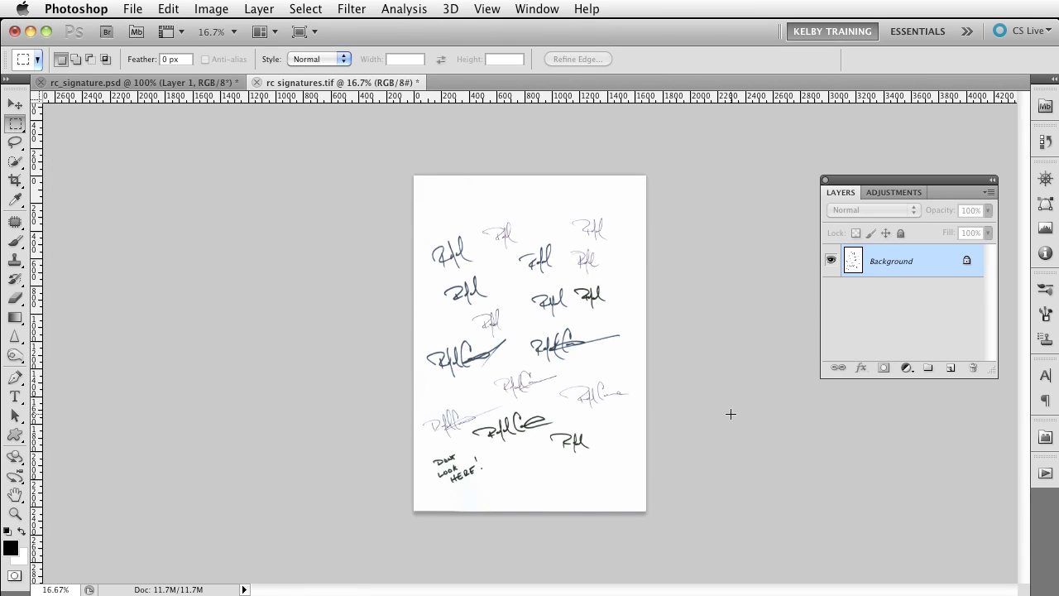
{"action": "left_click", "coordinate": [530, 307], "text": "ctrl"}
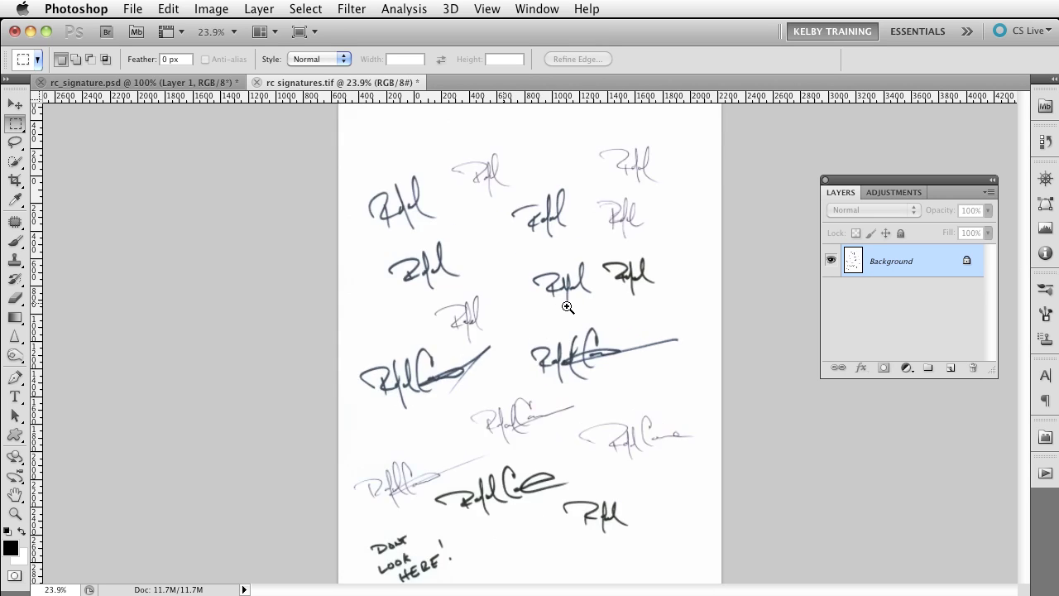
{"action": "scroll", "coordinate": [555, 316], "scroll_direction": "down", "scroll_amount": 5}
{"action": "scroll", "coordinate": [607, 303], "scroll_direction": "up", "scroll_amount": 5}
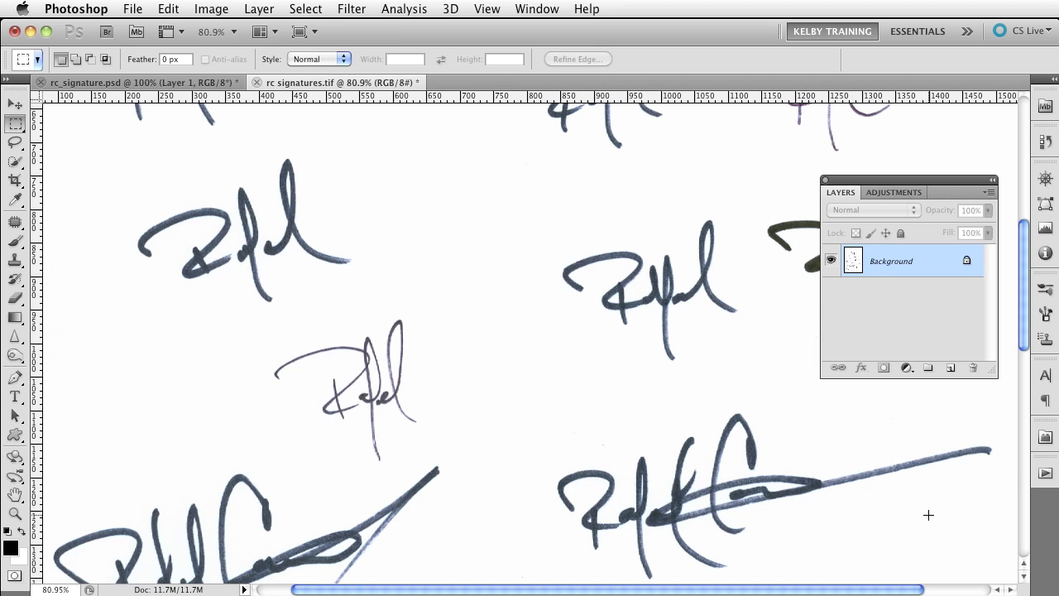
Add a Levels adjustment layer, raise its black input point strongly to darken the signatures, and compare the image with and without it
{"action": "left_click_drag", "start_coordinate": [918, 177], "coordinate": [795, 96]}
{"action": "left_click", "coordinate": [784, 286]}
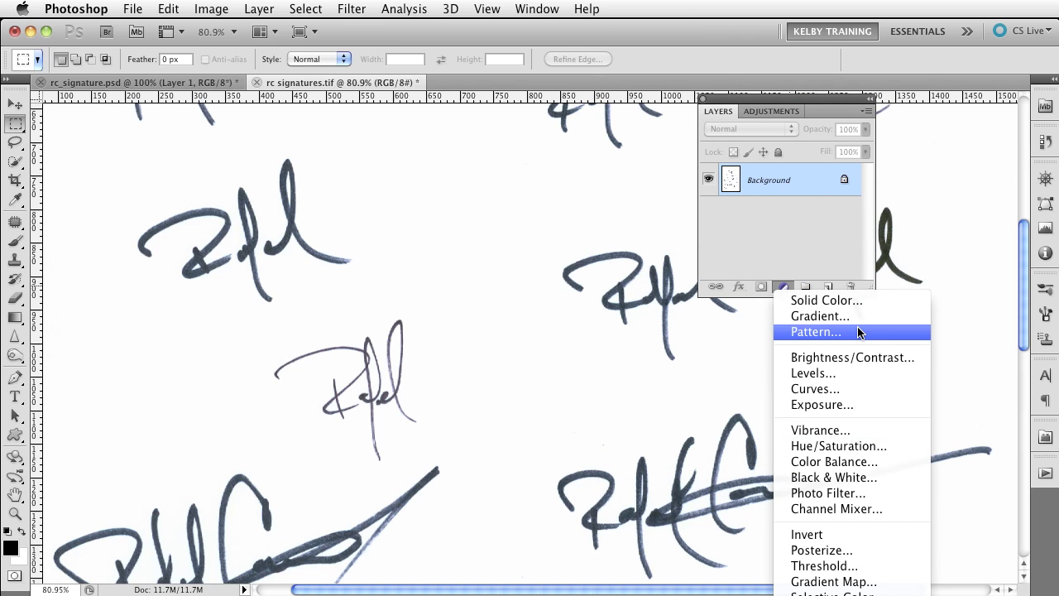
{"action": "left_click", "coordinate": [858, 375]}
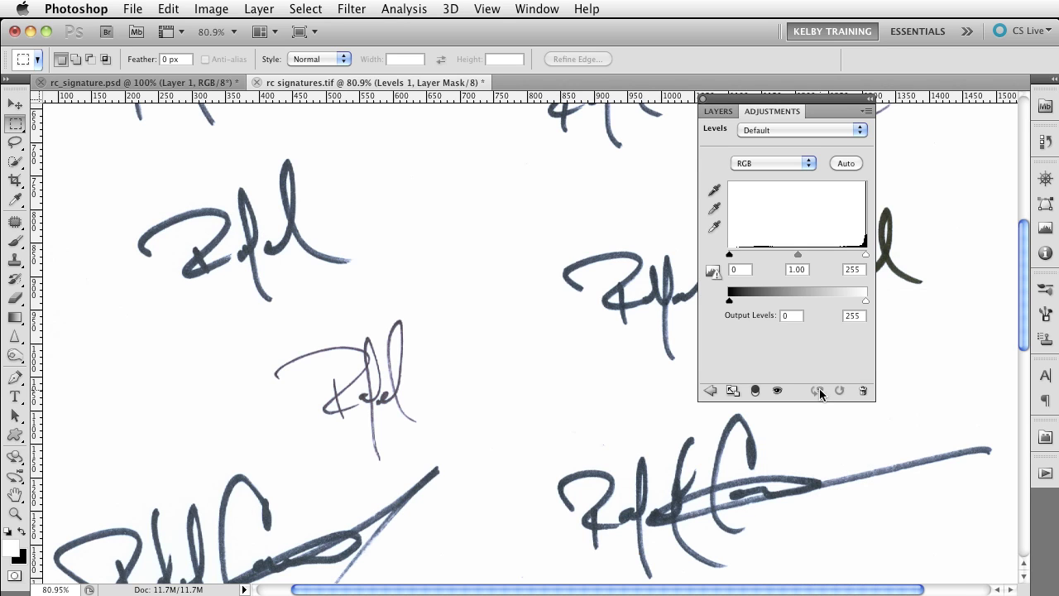
{"action": "left_click_drag", "start_coordinate": [729, 255], "coordinate": [840, 254]}
{"action": "left_click", "coordinate": [717, 111]}
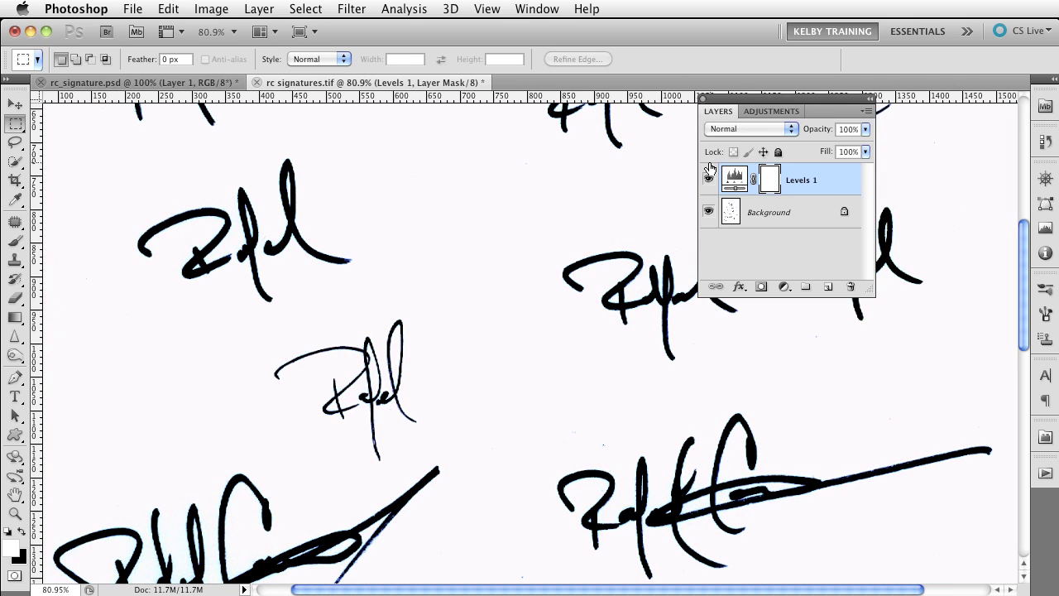
{"action": "left_click", "coordinate": [708, 180]}
{"action": "left_click", "coordinate": [708, 179]}
{"action": "left_click", "coordinate": [708, 180]}
{"action": "left_click", "coordinate": [708, 180]}
Try a default Black & White adjustment above the Levels layer, and delete both adjustment layers
{"action": "left_click", "coordinate": [785, 286]}
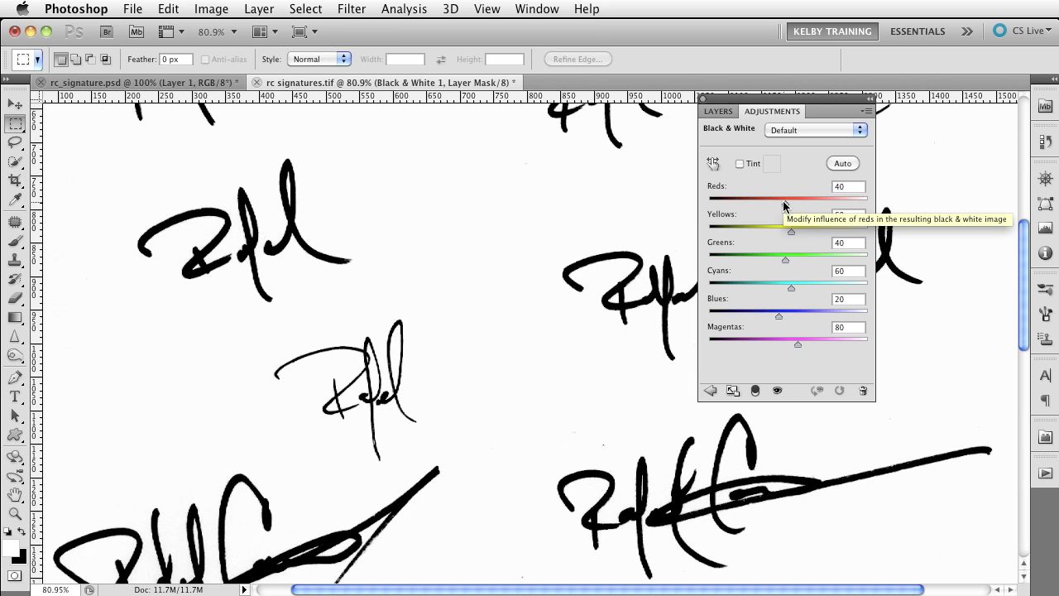
{"action": "left_click", "coordinate": [717, 111]}
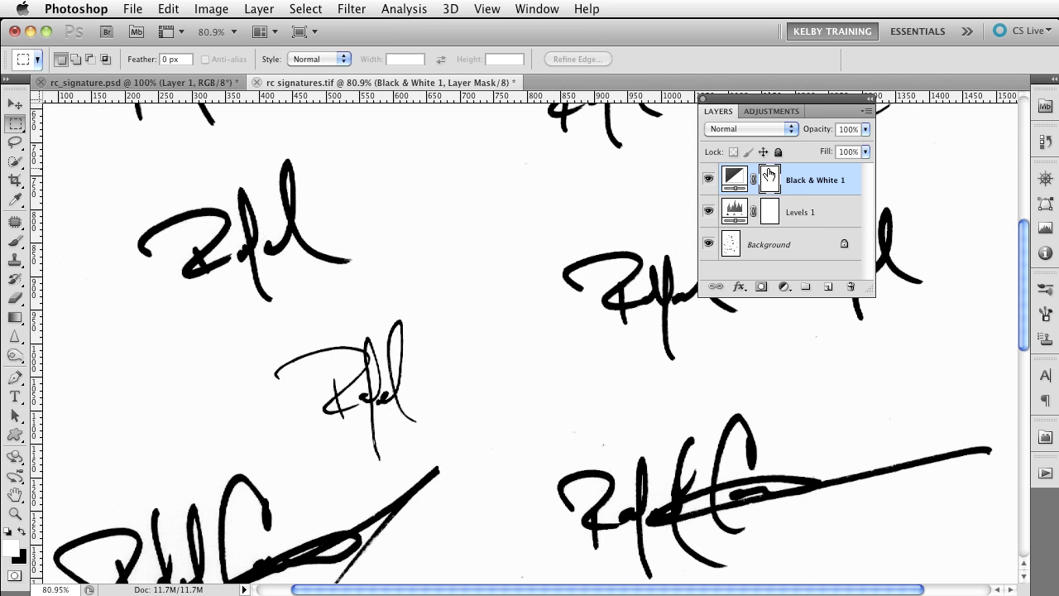
{"action": "left_click", "coordinate": [803, 226], "text": "shift"}
{"action": "left_click_drag", "start_coordinate": [803, 229], "coordinate": [845, 285]}
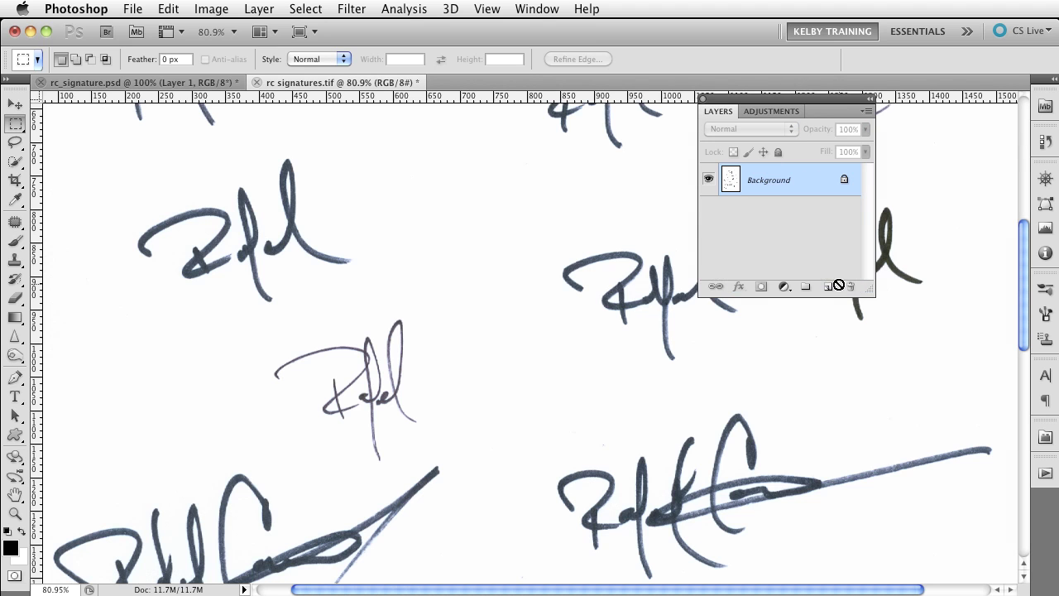
Add a Threshold adjustment layer and set its threshold level to 203
{"action": "left_click", "coordinate": [783, 287]}
{"action": "left_click", "coordinate": [825, 570]}
{"action": "mouse_move", "coordinate": [786, 247]}
{"action": "left_mouse_down"}
{"action": "mouse_move", "coordinate": [847, 246]}
{"action": "mouse_move", "coordinate": [732, 246]}
{"action": "mouse_move", "coordinate": [830, 246]}
{"action": "left_mouse_up"}
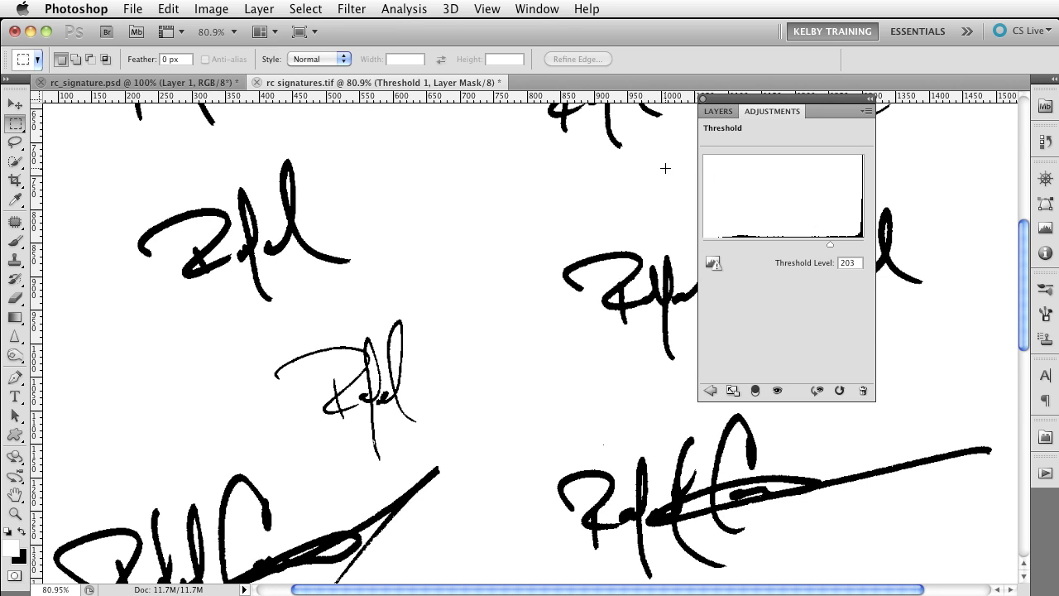
Merge the Threshold 1 adjustment layer with the Background layer
{"action": "left_click", "coordinate": [718, 111]}
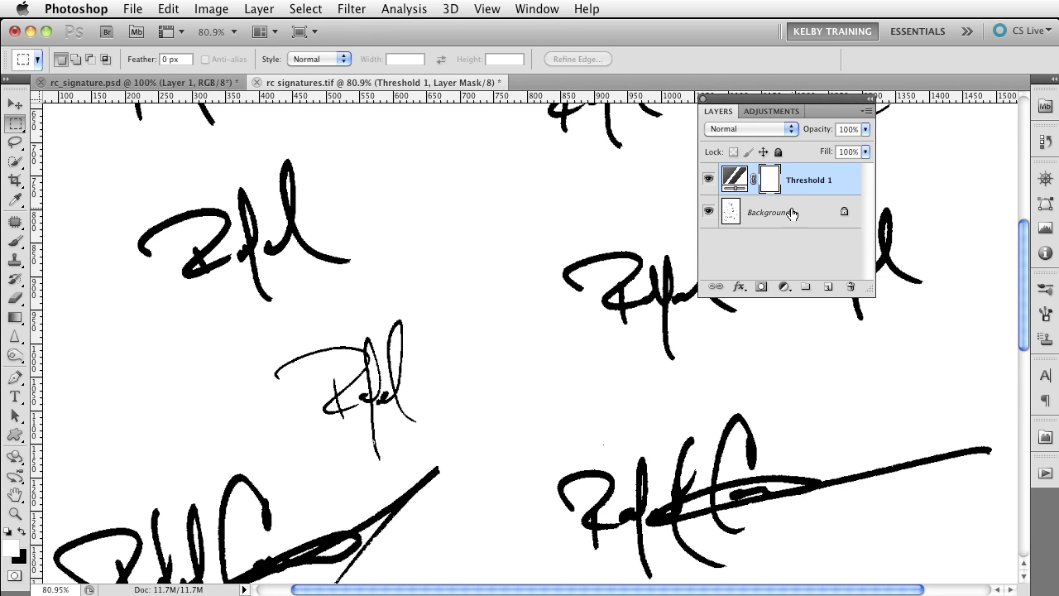
{"action": "left_click", "coordinate": [793, 215], "text": "shift"}
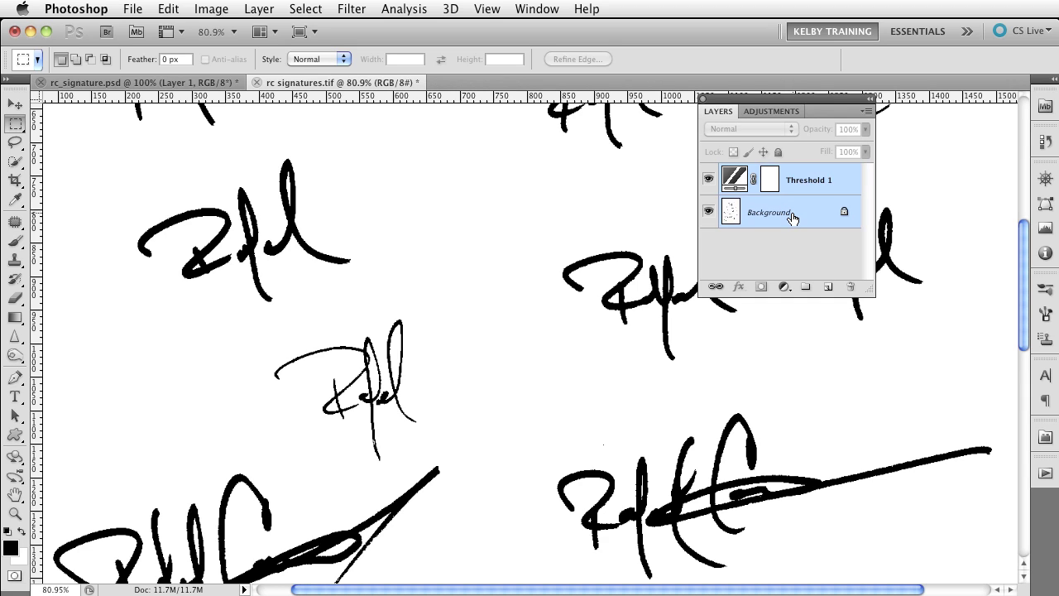
{"action": "key", "text": "ctrl+e"}
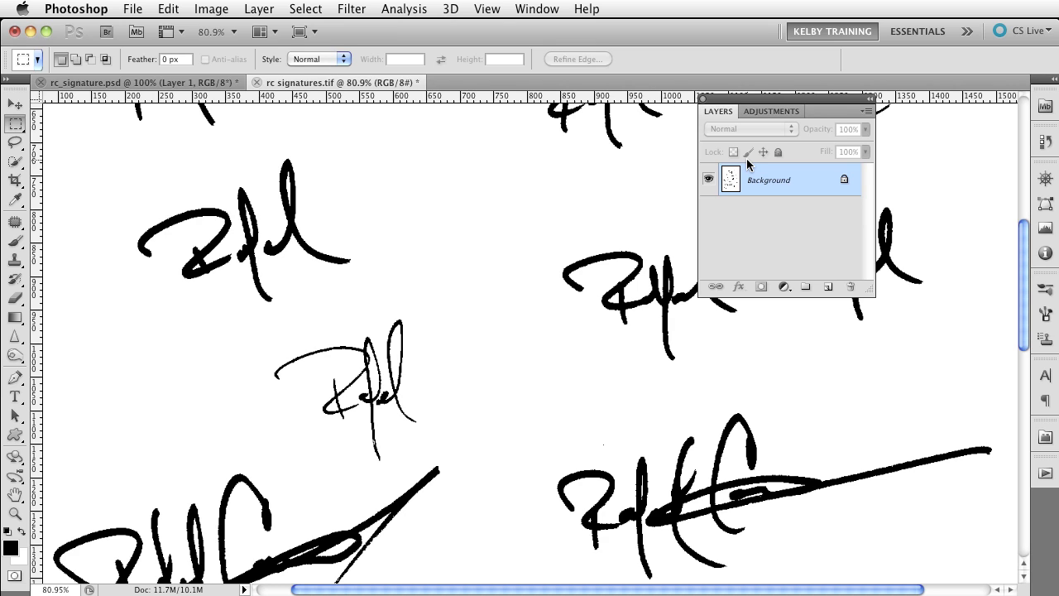
Lasso the short signature near the sheet's upper left, copy it, and paste it into a new 439 by 272 pixel document
{"action": "key", "text": "l"}
{"action": "mouse_move", "coordinate": [177, 190]}
{"action": "left_mouse_down"}
{"action": "mouse_move", "coordinate": [178, 276]}
{"action": "mouse_move", "coordinate": [212, 320]}
{"action": "mouse_move", "coordinate": [366, 288]}
{"action": "mouse_move", "coordinate": [383, 228]}
{"action": "mouse_move", "coordinate": [352, 189]}
{"action": "mouse_move", "coordinate": [299, 153]}
{"action": "mouse_move", "coordinate": [230, 157]}
{"action": "left_mouse_up"}
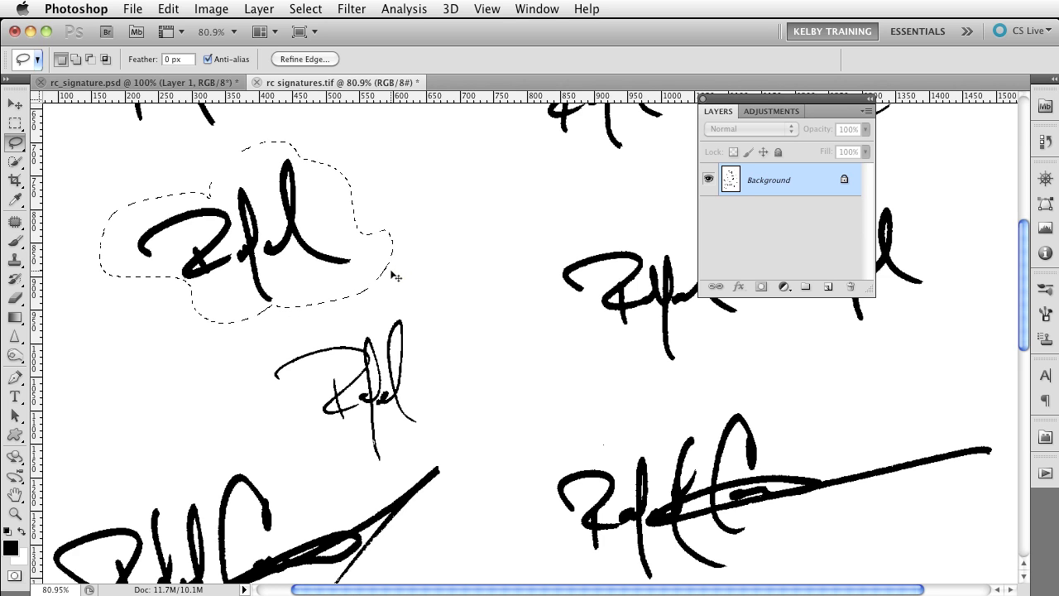
{"action": "key", "text": "super+n"}
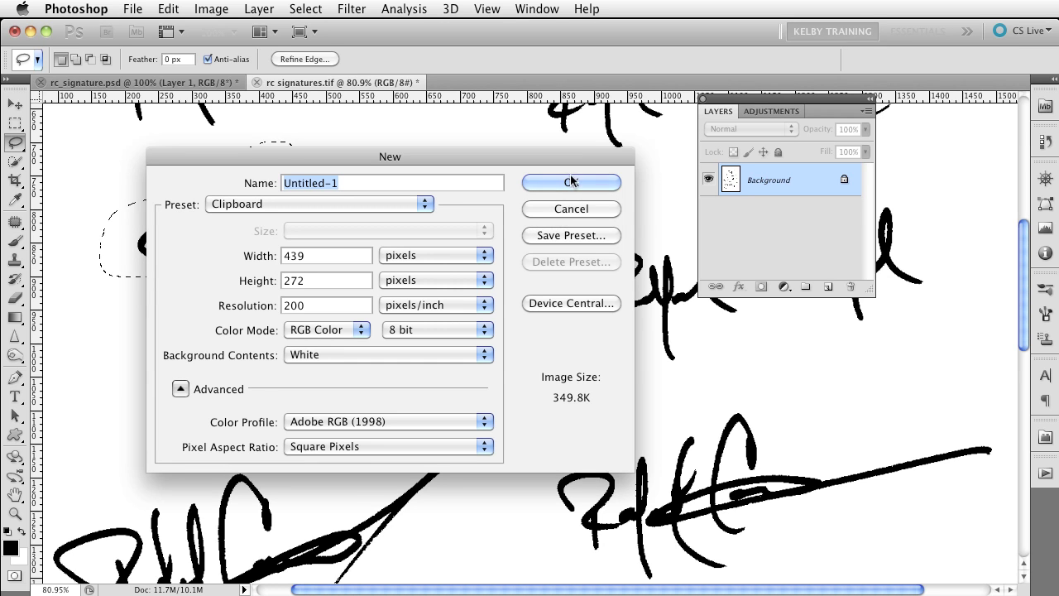
{"action": "left_click", "coordinate": [573, 182]}
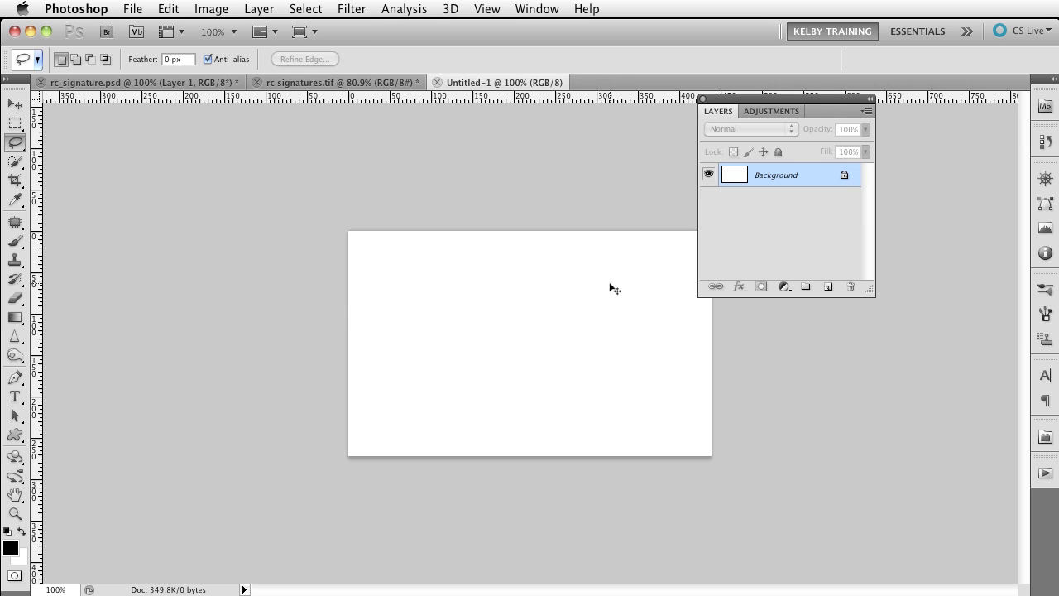
{"action": "key", "text": "super+v"}
Hide the Background layer and delete the white around the signature using the Magic Wand at tolerance 3, turning Contiguous off, and deselect
{"action": "left_click", "coordinate": [708, 198]}
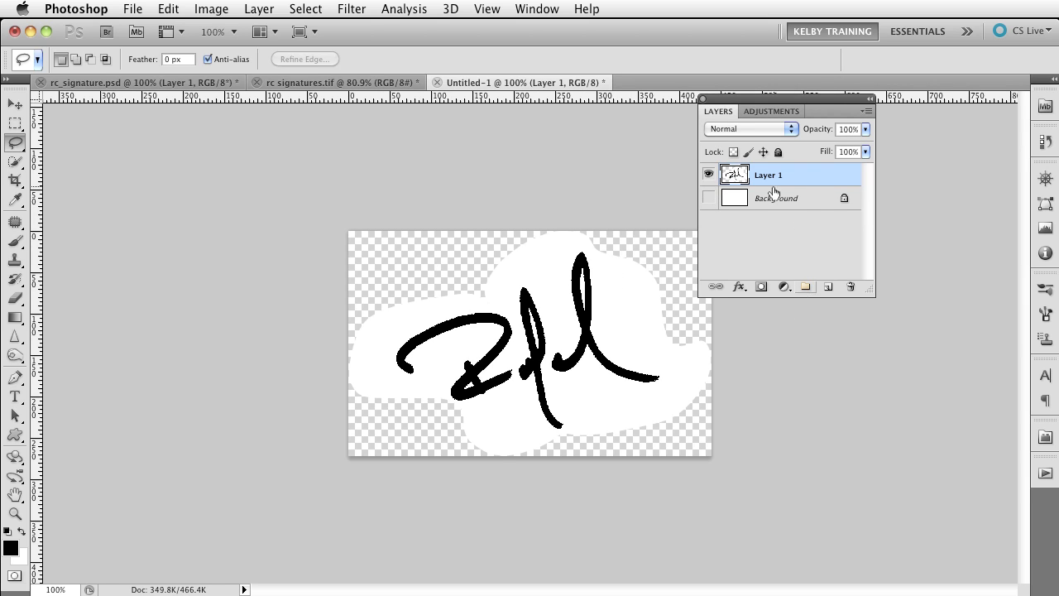
{"action": "key", "text": "w"}
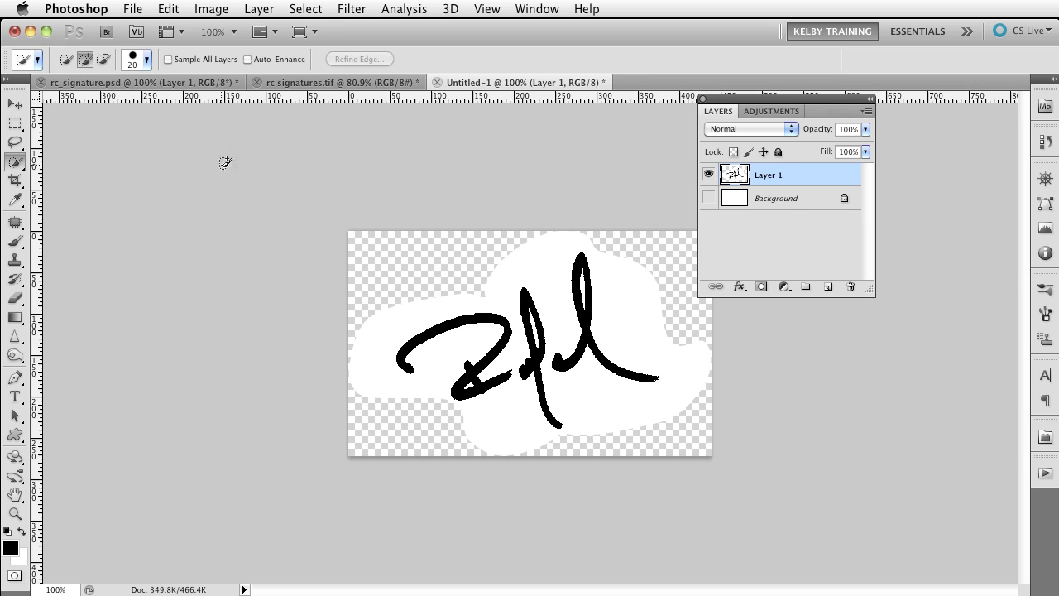
{"action": "left_click_drag", "start_coordinate": [15, 162], "coordinate": [106, 179]}
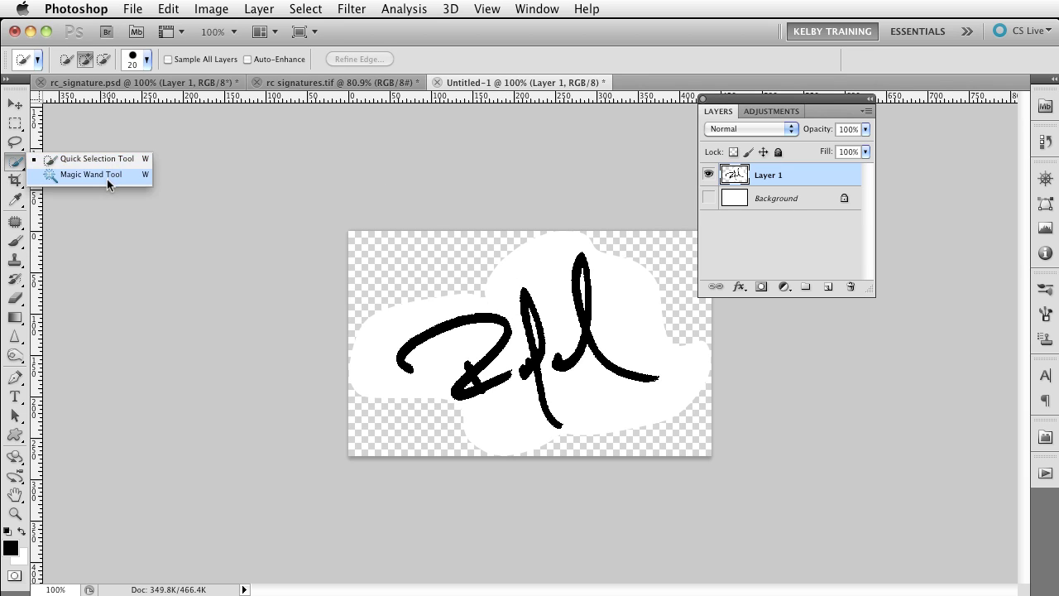
{"action": "left_click", "coordinate": [106, 178]}
{"action": "left_click", "coordinate": [582, 370]}
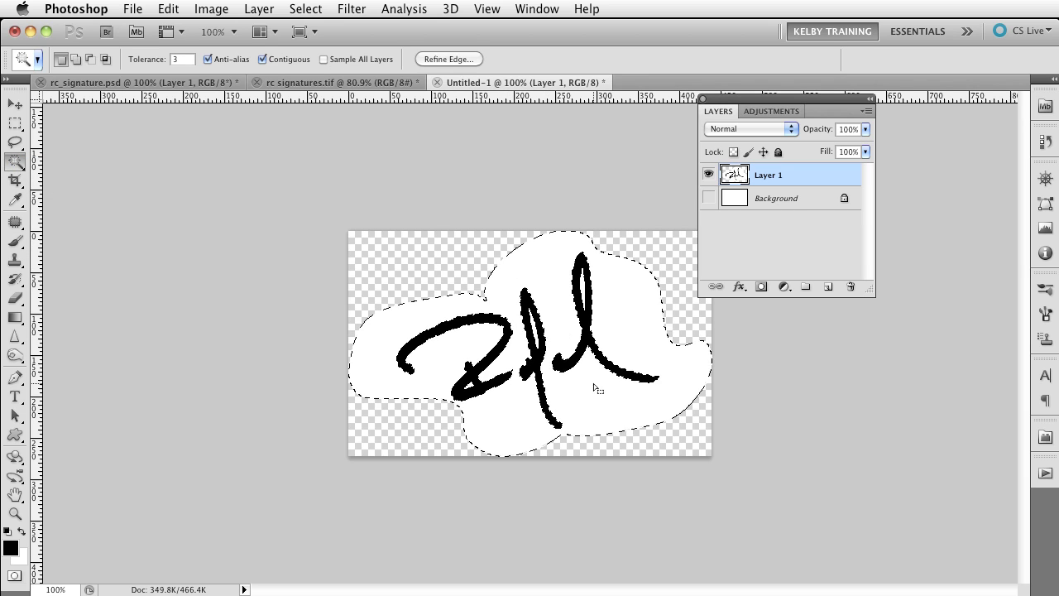
{"action": "left_click", "coordinate": [265, 59]}
{"action": "key", "text": "Delete"}
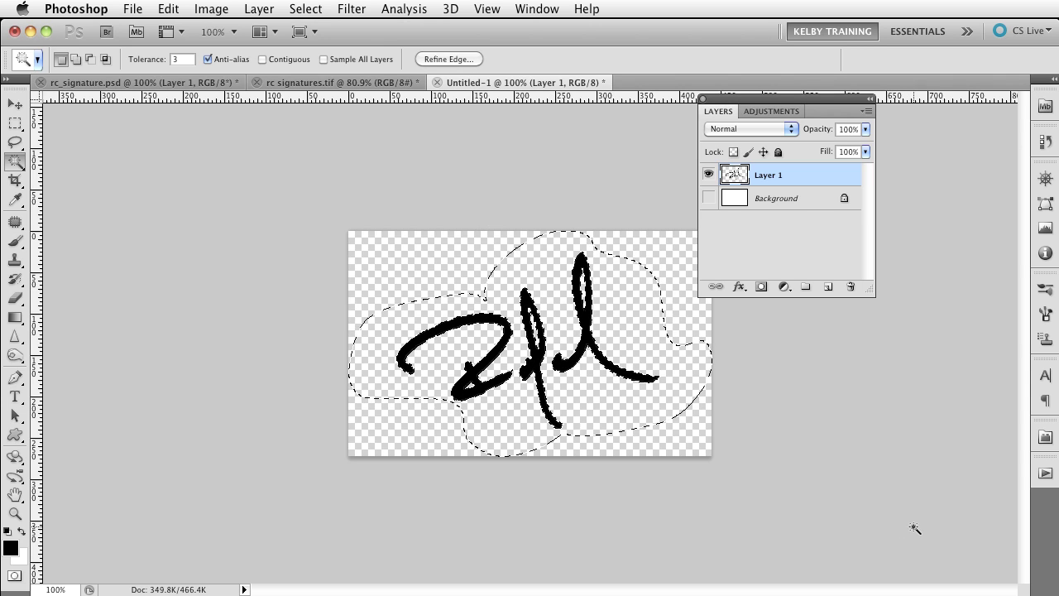
{"action": "key", "text": "super+d"}
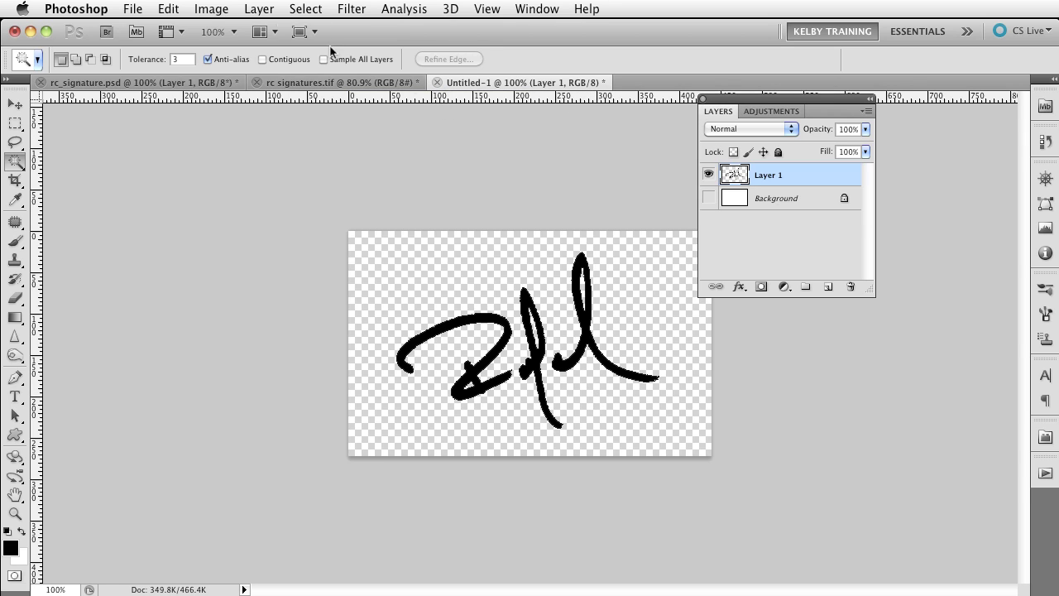
Check the signature document's width and height in the Image Size settings without changing them
{"action": "left_click", "coordinate": [209, 9]}
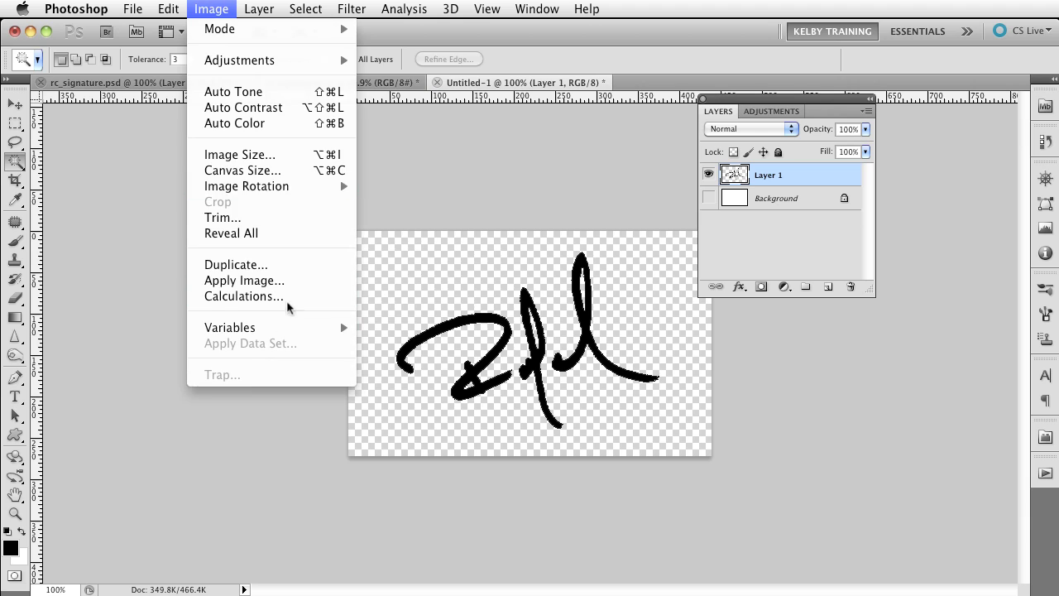
{"action": "left_click", "coordinate": [312, 158]}
{"action": "left_click_drag", "start_coordinate": [379, 324], "coordinate": [299, 322]}
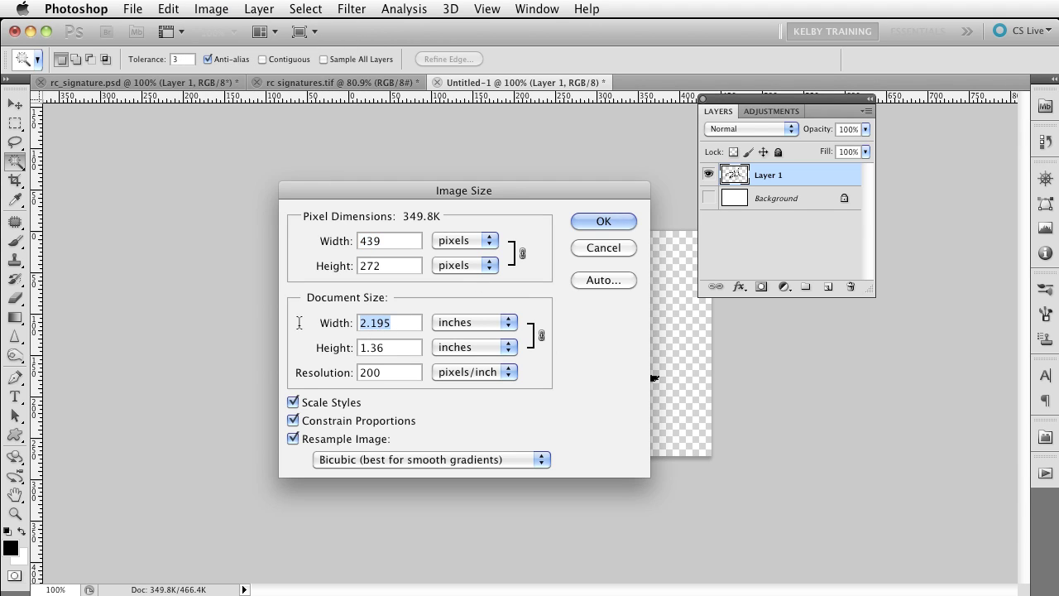
{"action": "double_click", "coordinate": [379, 347]}
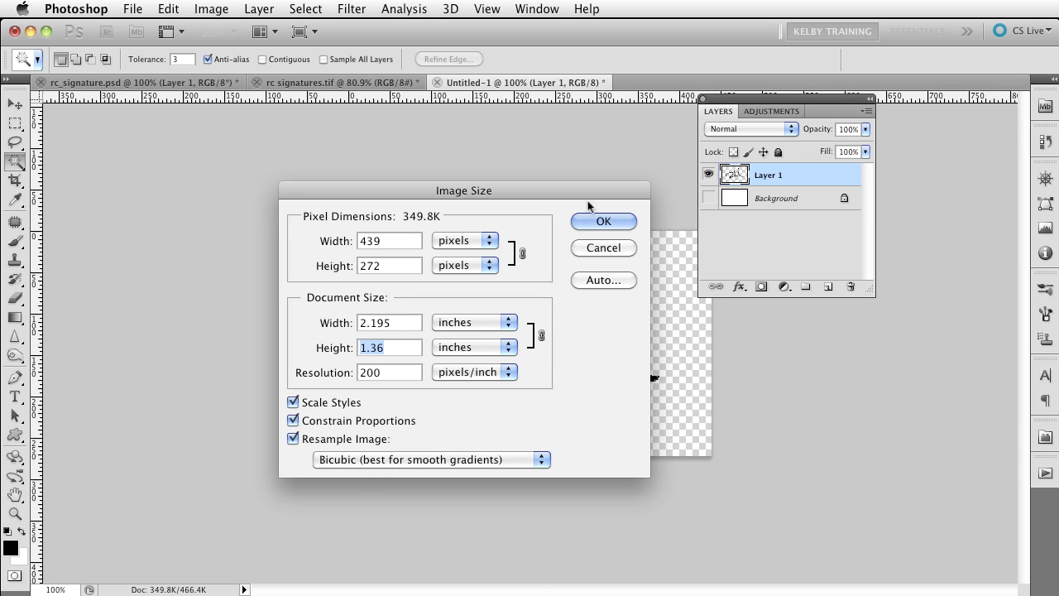
{"action": "left_click", "coordinate": [592, 248]}
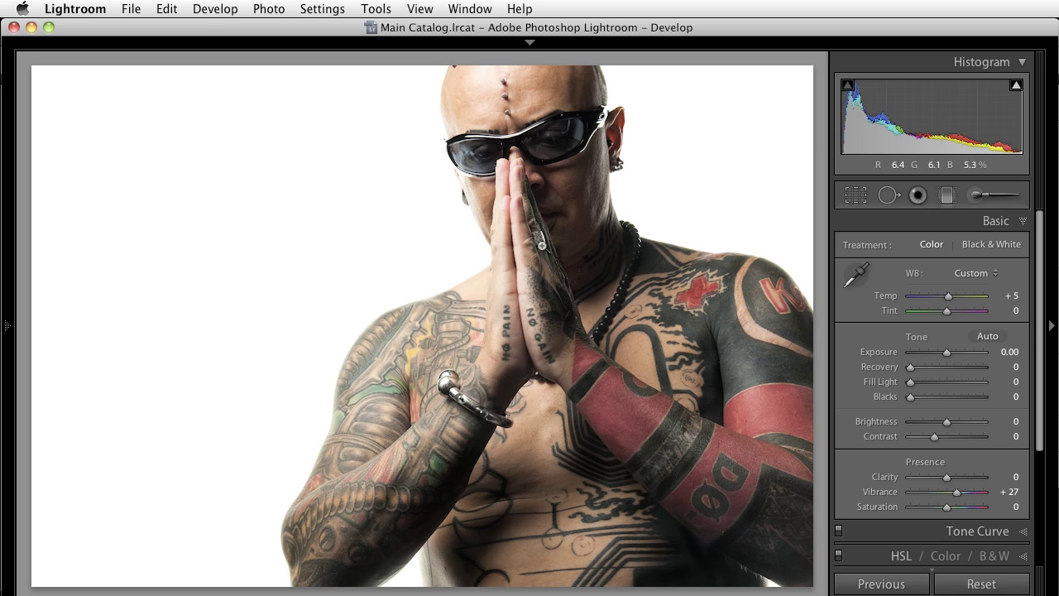
Switch to Lightroom and open the export settings for the photo of the tattooed man
{"action": "right_click", "coordinate": [478, 248]}
{"action": "key", "text": "Escape"}
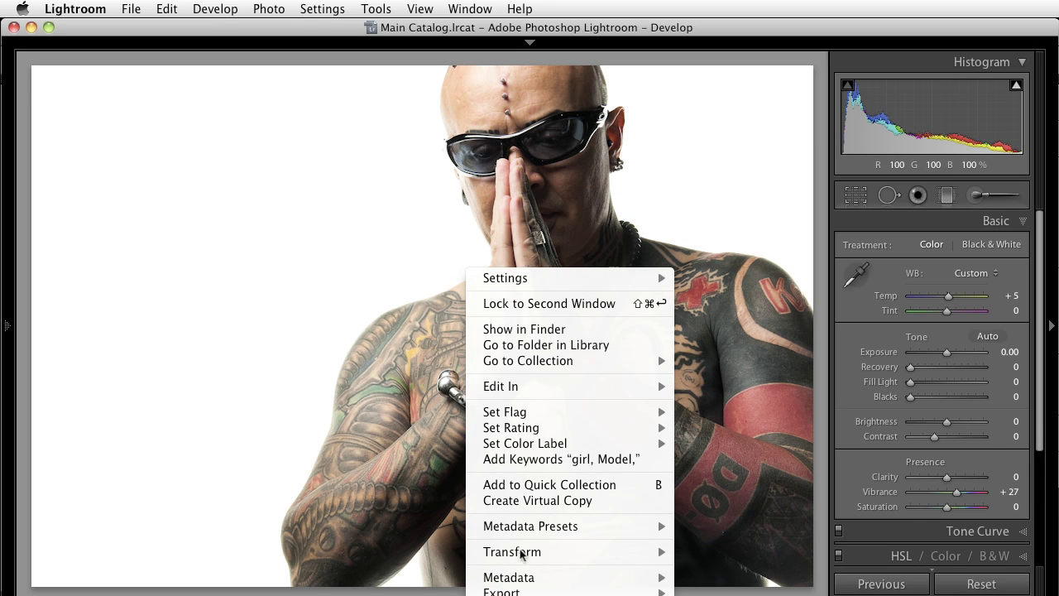
{"action": "mouse_move", "coordinate": [554, 589]}
{"action": "left_click", "coordinate": [710, 591]}
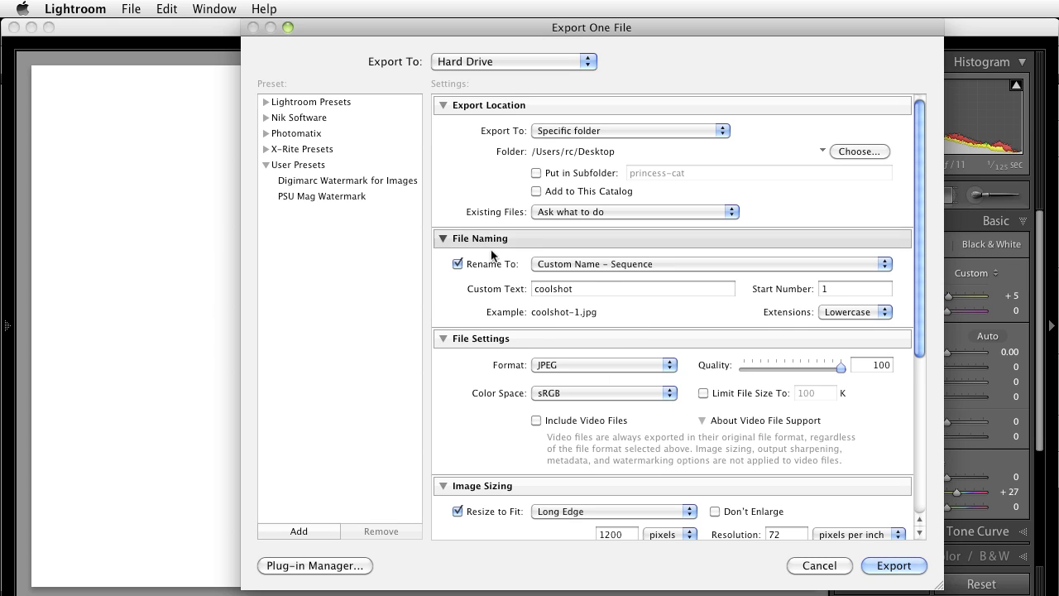
Replace the custom text for the exported file name with "lukas1"
{"action": "double_click", "coordinate": [617, 289]}
{"action": "type", "text": ";lkj"}
{"action": "key", "text": "BackSpace"}
{"action": "key", "text": "BackSpace"}
{"action": "key", "text": "BackSpace"}
{"action": "key", "text": "BackSpace"}
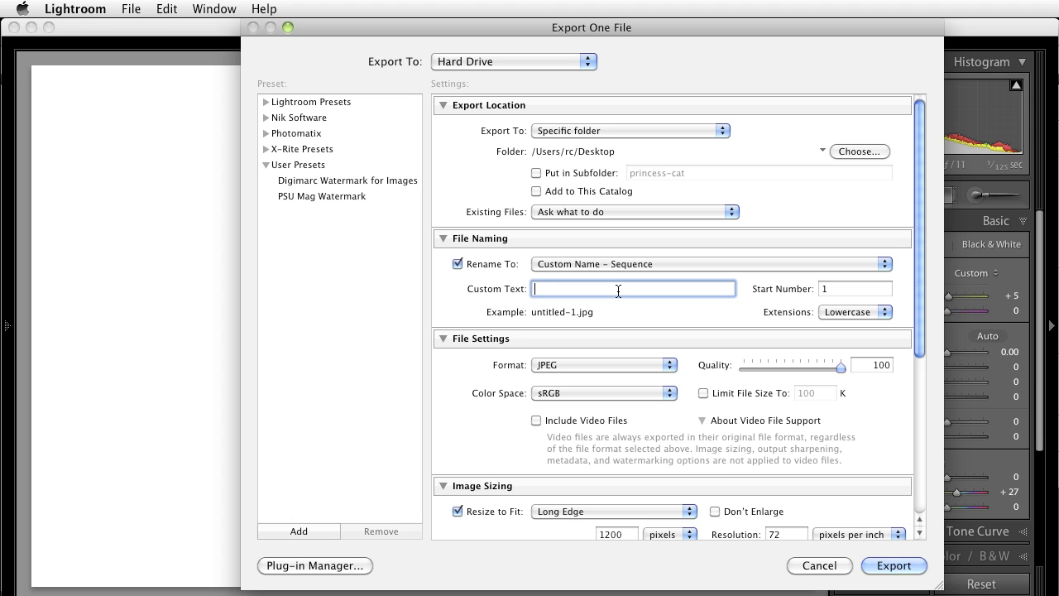
{"action": "type", "text": "lukas1"}
Set the export's long edge size to 500 pixels
{"action": "scroll", "coordinate": [926, 258], "scroll_direction": "down", "scroll_amount": 5}
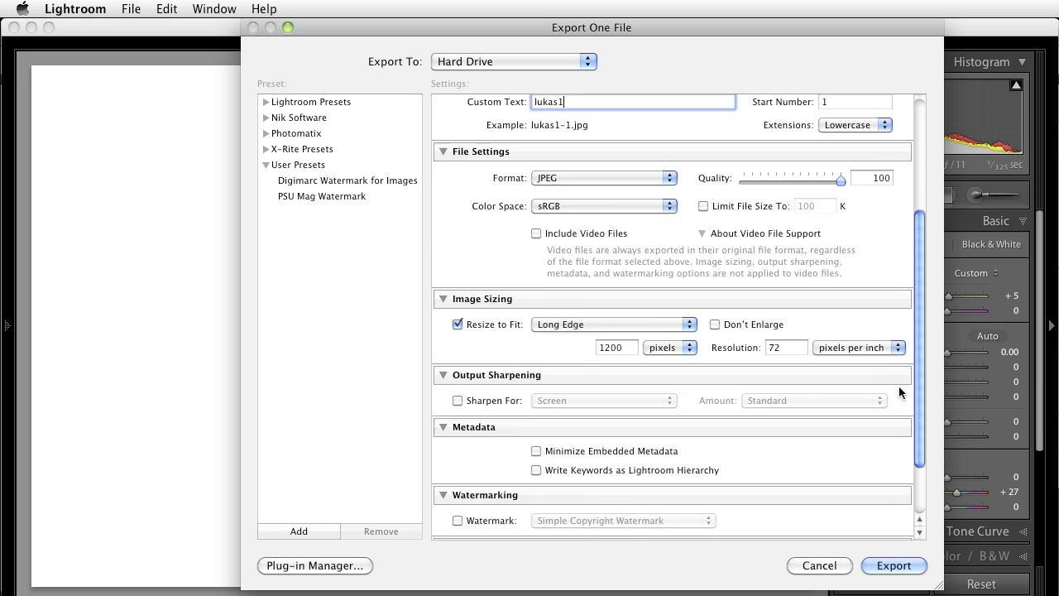
{"action": "left_click", "coordinate": [616, 317]}
{"action": "type", "text": "500"}
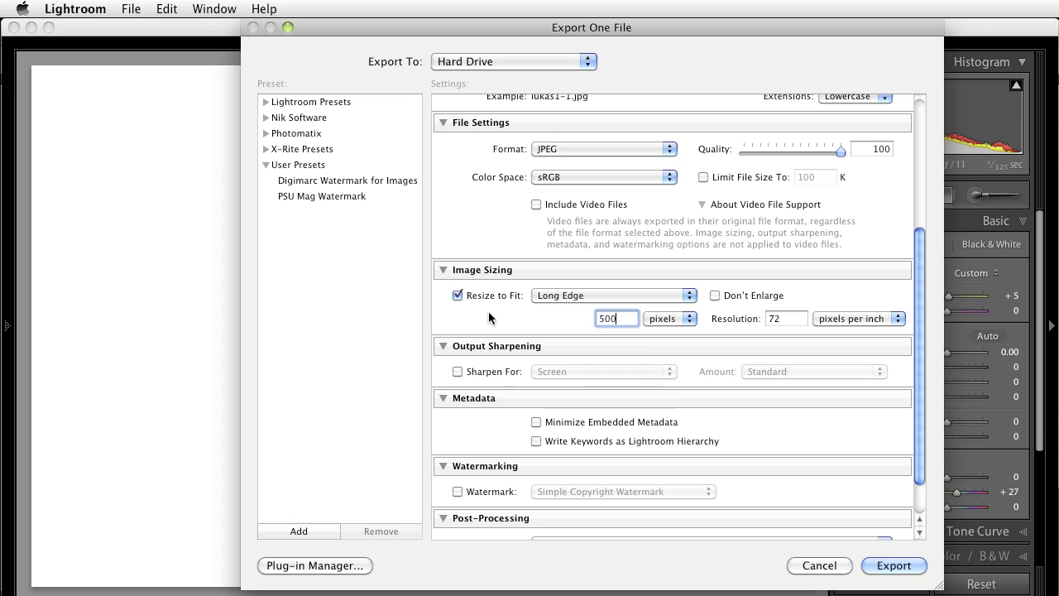
Shorten the exported file's custom name text to "lukas"
{"action": "scroll", "coordinate": [922, 330], "scroll_direction": "up", "scroll_amount": 5}
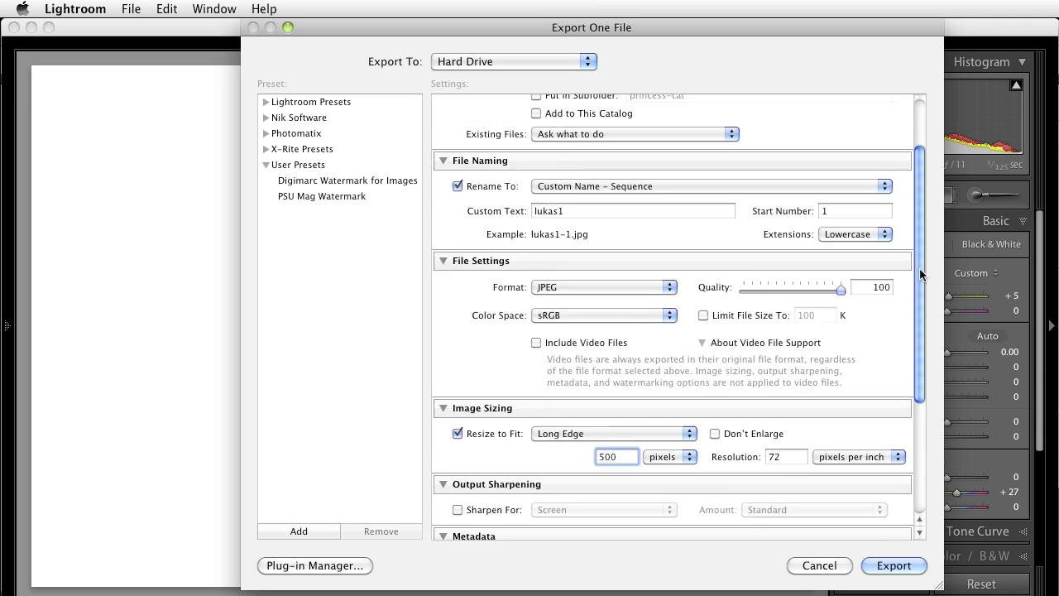
{"action": "left_click", "coordinate": [610, 283]}
{"action": "left_click", "coordinate": [617, 284]}
{"action": "key", "text": "BackSpace"}
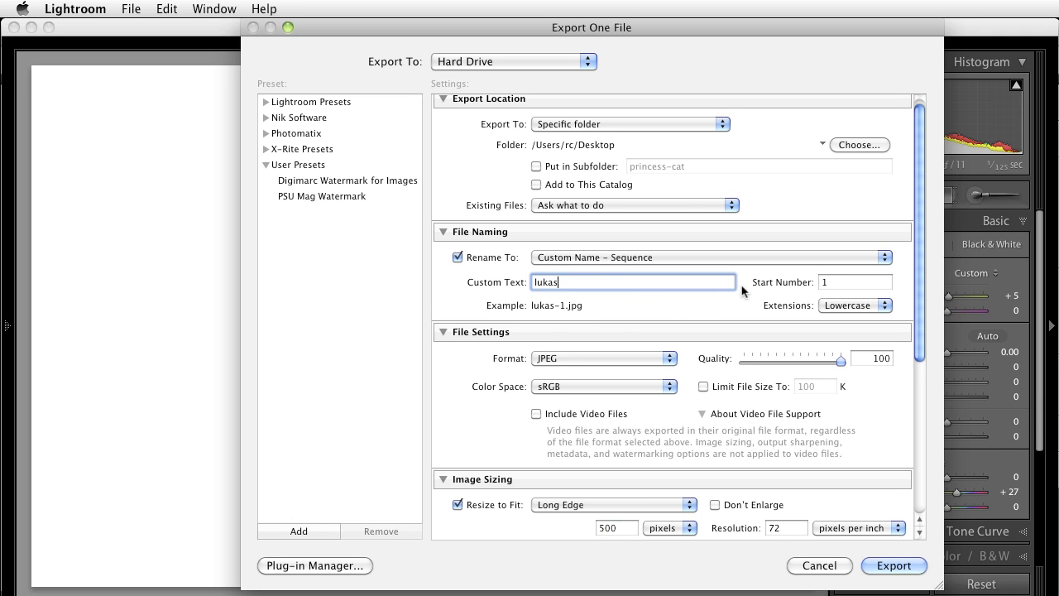
Review the remaining export settings and export the photo as a JPEG with a 500-pixel long edge
{"action": "key", "text": "Tab"}
{"action": "scroll", "coordinate": [919, 206], "scroll_direction": "down", "scroll_amount": 6}
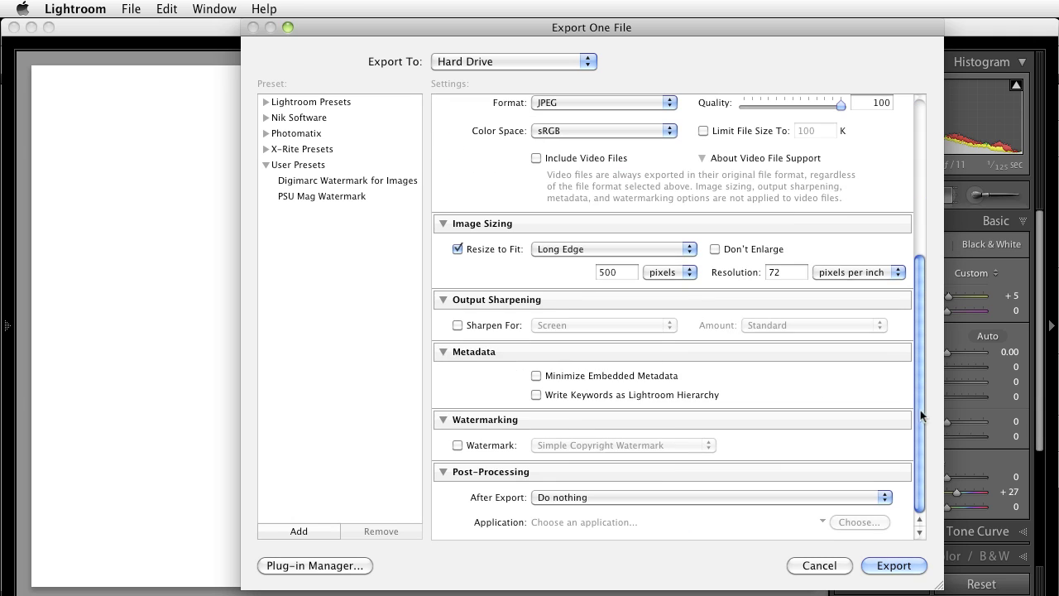
{"action": "left_click", "coordinate": [897, 565]}
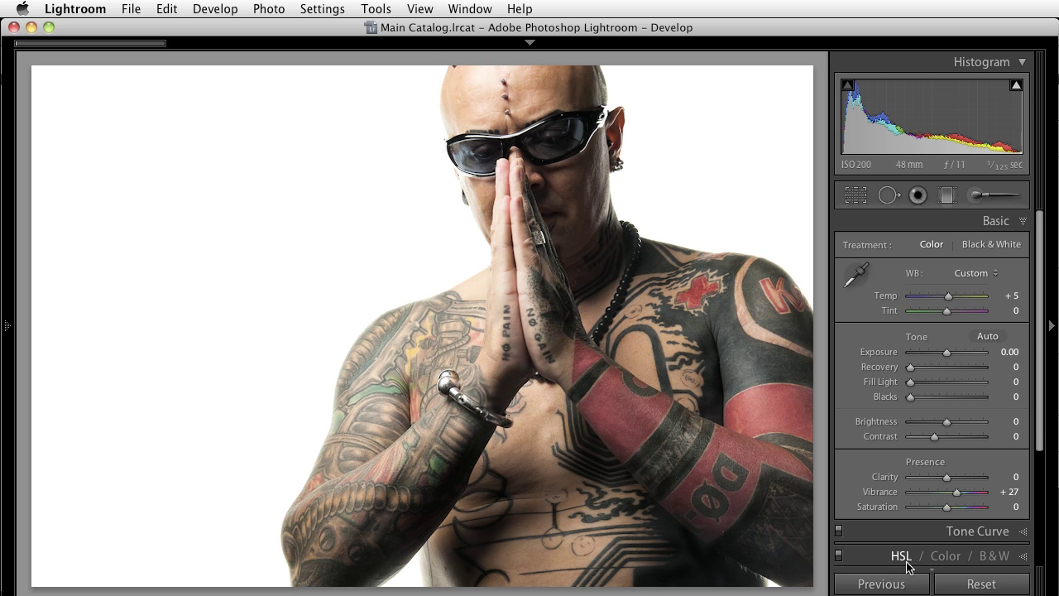
Reopen the photo's export settings, set the long edge to 5000 pixels, and try exporting, cancelling at the file name conflict
{"action": "right_click", "coordinate": [523, 243]}
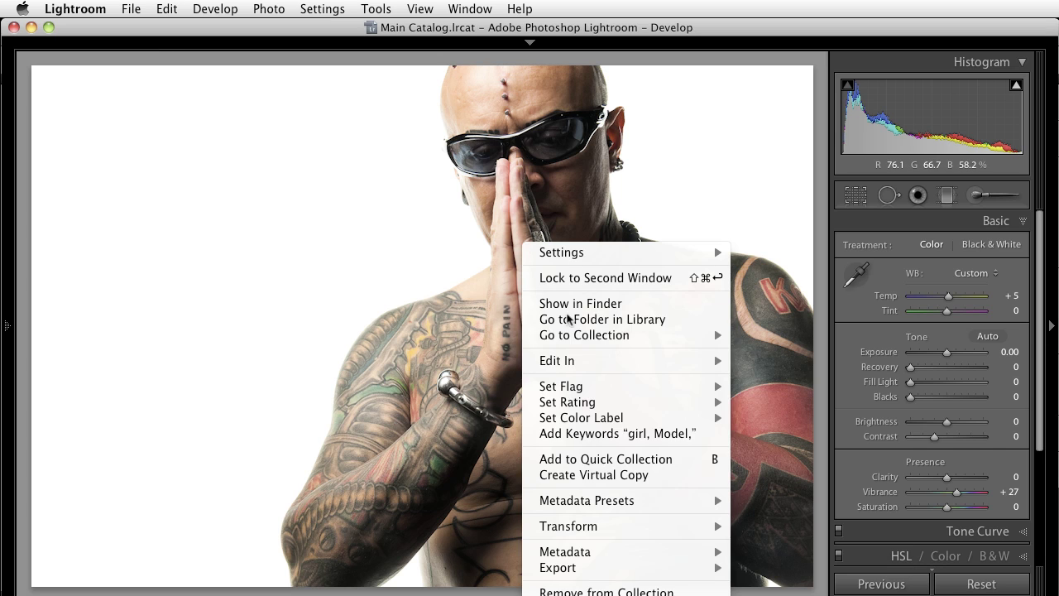
{"action": "mouse_move", "coordinate": [629, 569]}
{"action": "left_click", "coordinate": [786, 568]}
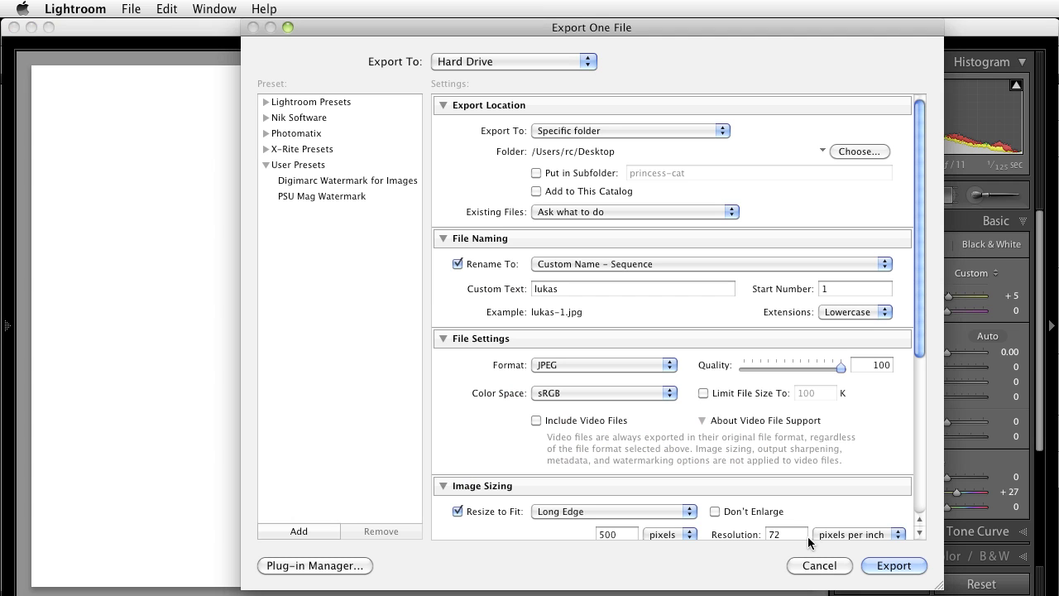
{"action": "left_click", "coordinate": [634, 539]}
{"action": "type", "text": "5000"}
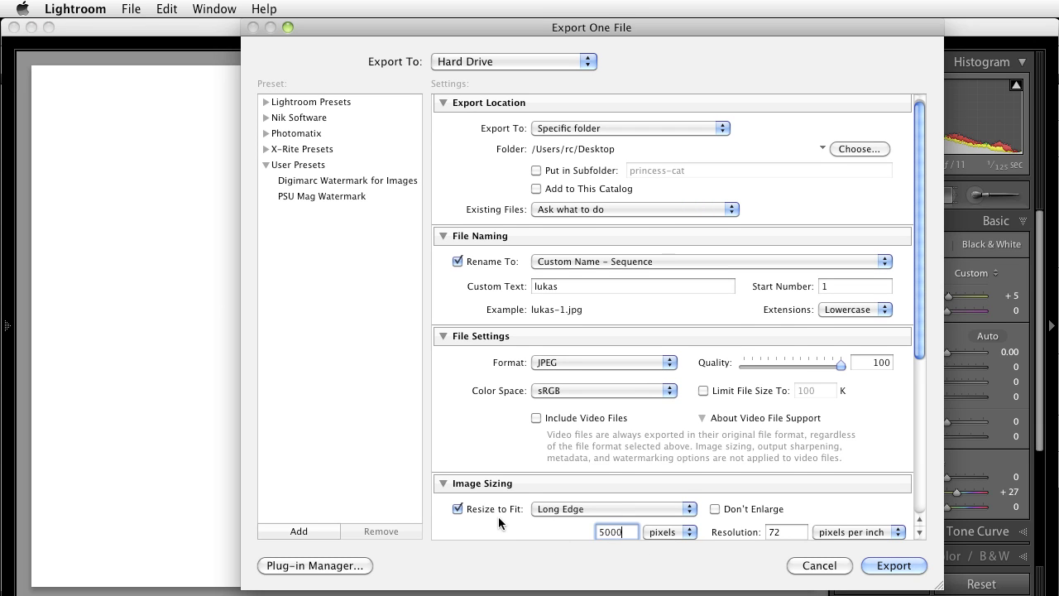
{"action": "left_click", "coordinate": [894, 566]}
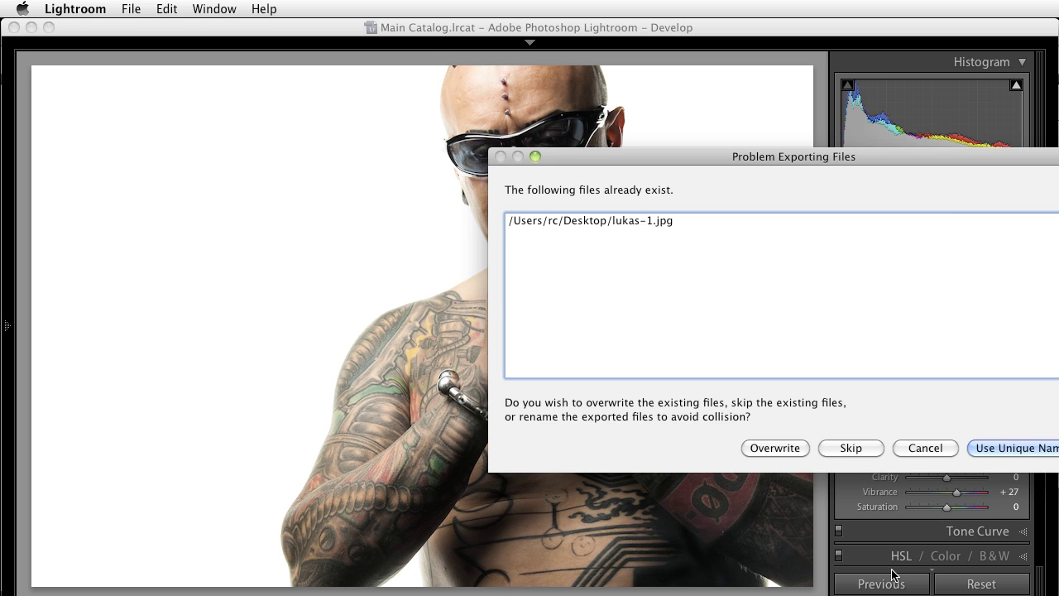
{"action": "left_click", "coordinate": [923, 447]}
Set the export's sequence start number to 2 and export the 5000-pixel version of the photo
{"action": "right_click", "coordinate": [479, 166]}
{"action": "mouse_move", "coordinate": [577, 488]}
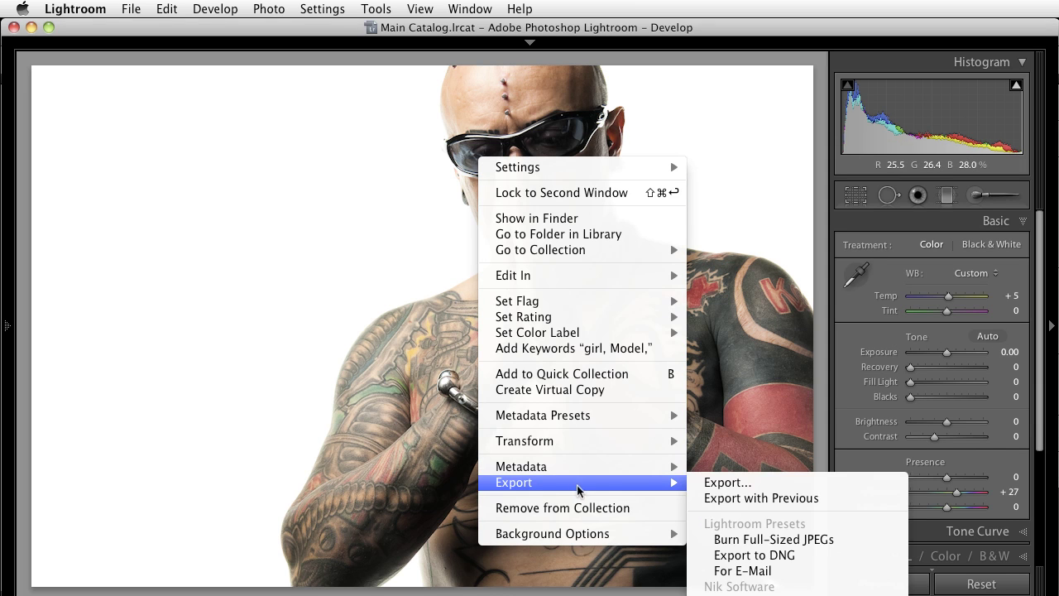
{"action": "left_click", "coordinate": [777, 484]}
{"action": "double_click", "coordinate": [828, 287]}
{"action": "type", "text": "2"}
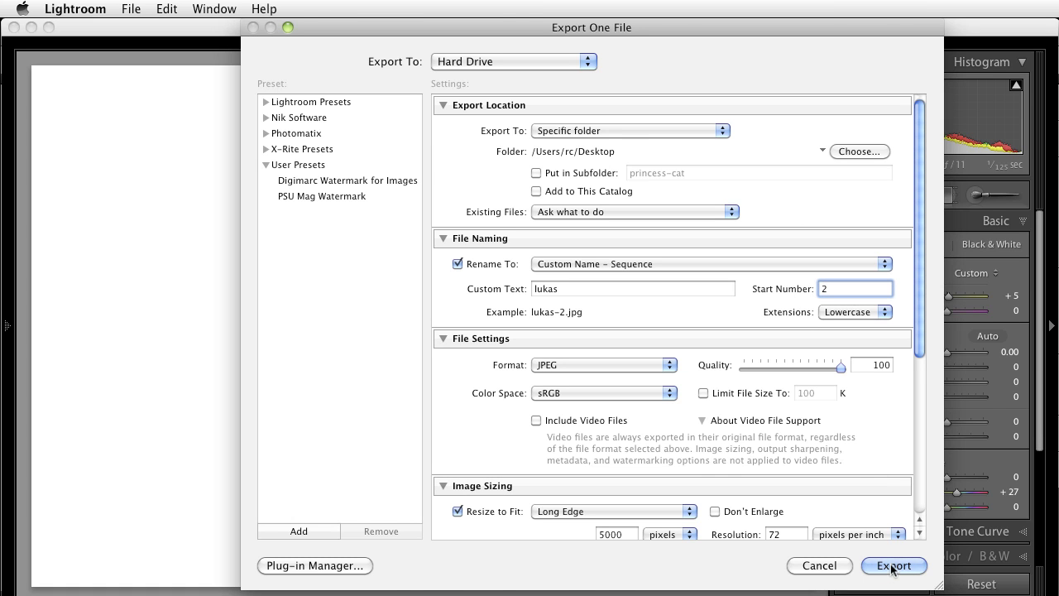
{"action": "left_click", "coordinate": [894, 565]}
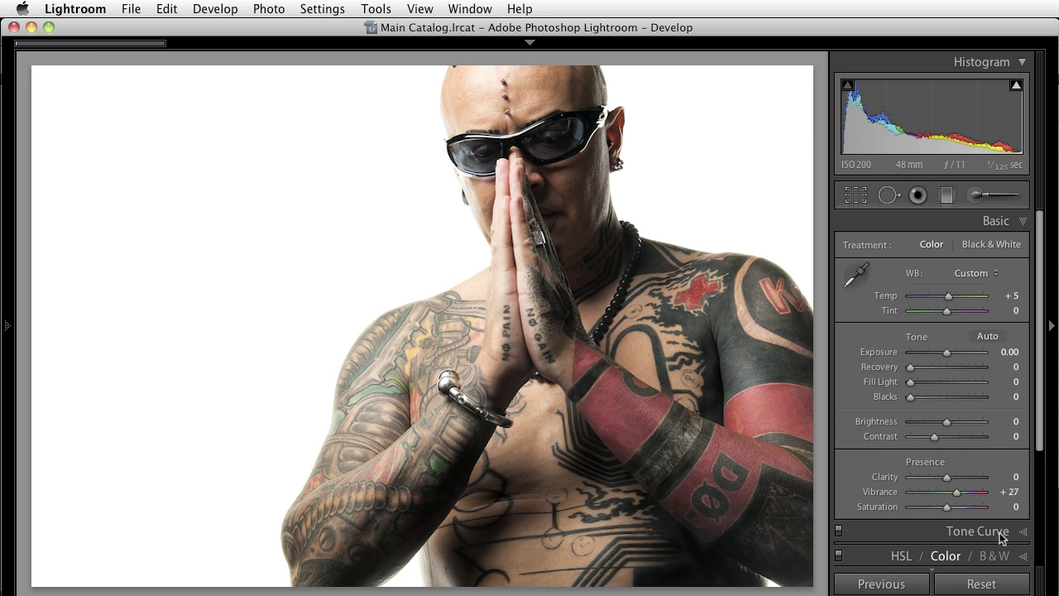
Switch to Photoshop, choose the Move tool, and open lukas-1.jpg and lukas-2.jpg from the Desktop
{"action": "left_click", "coordinate": [30, 27]}
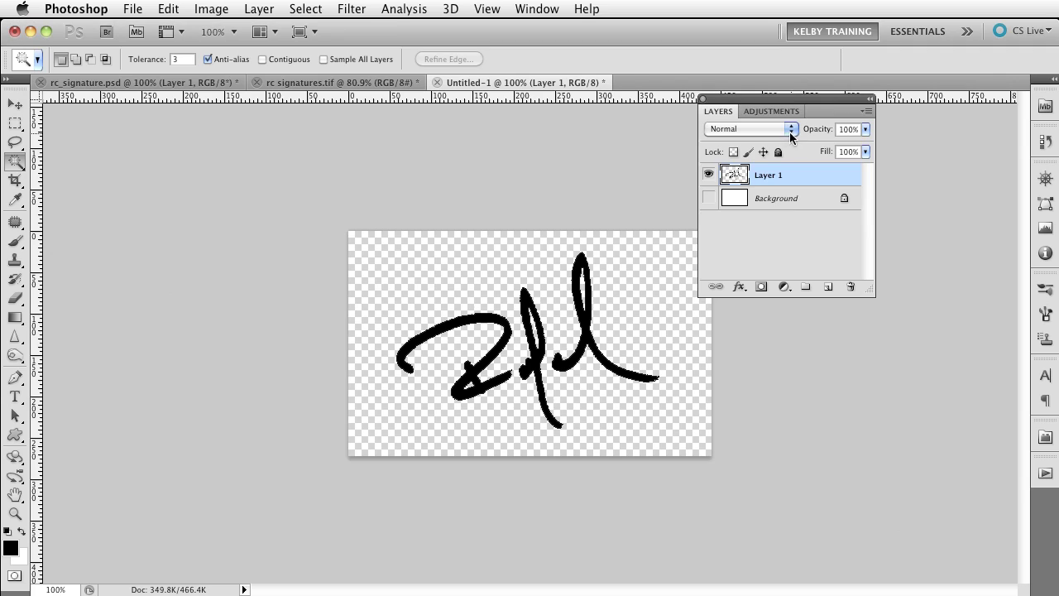
{"action": "left_click", "coordinate": [15, 105]}
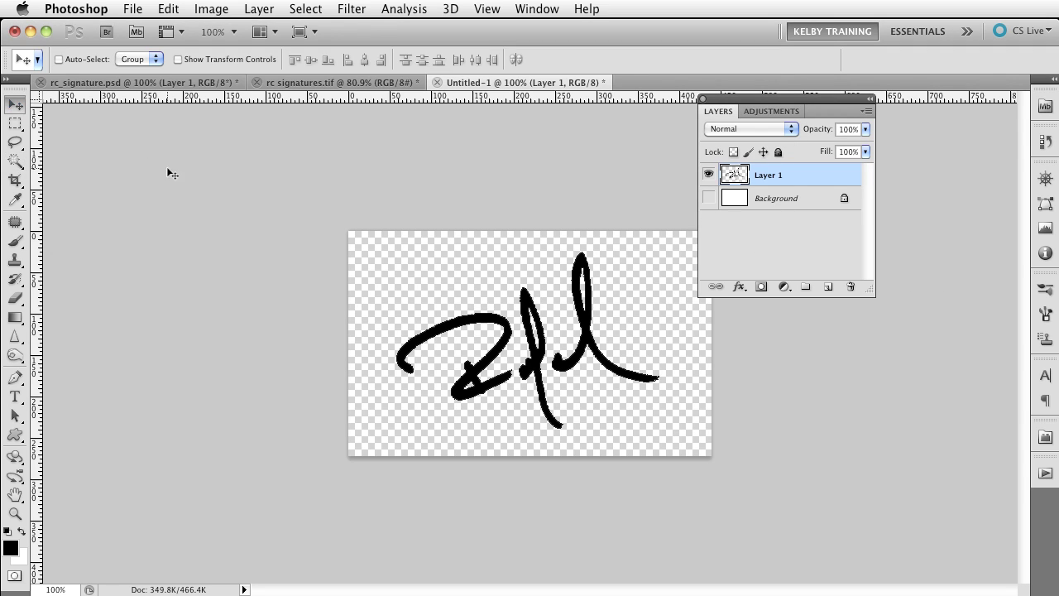
{"action": "left_click", "coordinate": [132, 8]}
{"action": "left_click", "coordinate": [153, 40]}
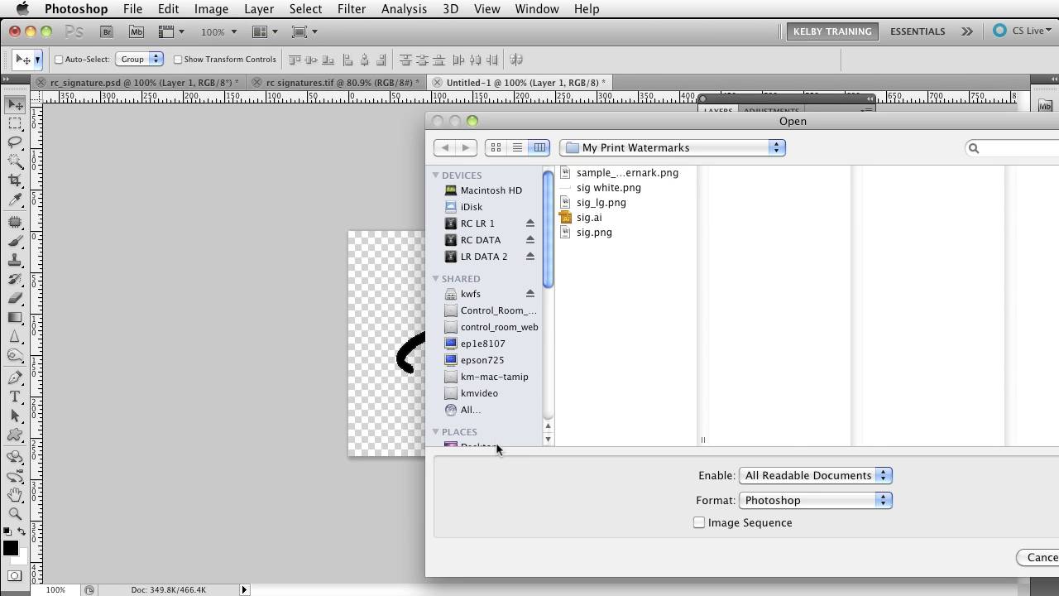
{"action": "left_click", "coordinate": [488, 446]}
{"action": "left_click", "coordinate": [619, 188]}
{"action": "left_click", "coordinate": [621, 202], "text": "shift"}
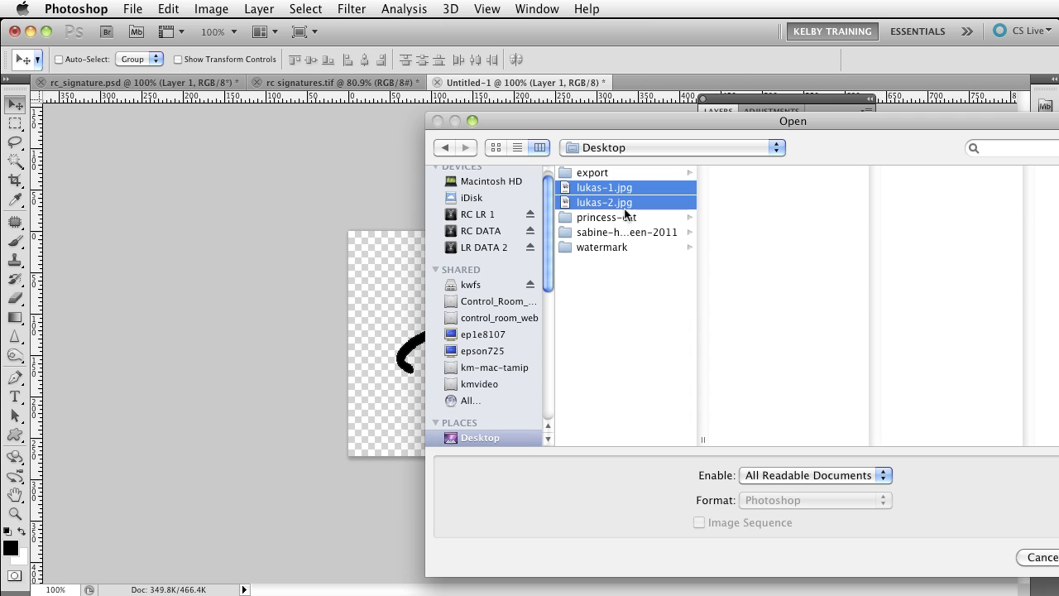
{"action": "key", "text": "Return"}
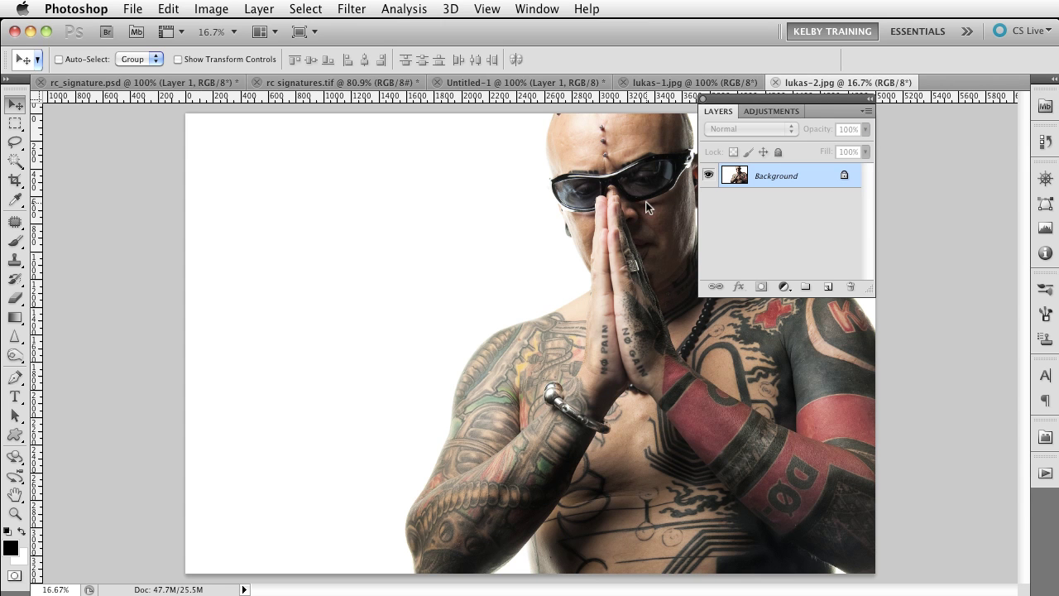
Copy the signature layer from Untitled-1 into lukas-1.jpg, reposition it over the man, and copy it into lukas-2.jpg
{"action": "left_click", "coordinate": [647, 84]}
{"action": "left_click", "coordinate": [547, 82]}
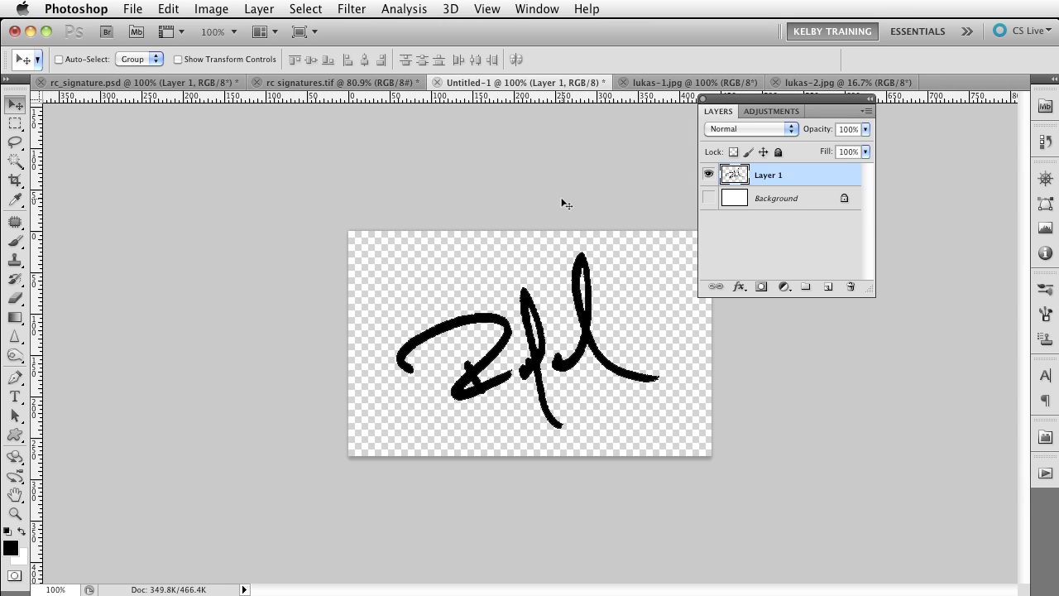
{"action": "mouse_move", "coordinate": [582, 264]}
{"action": "left_mouse_down"}
{"action": "mouse_move", "coordinate": [662, 82]}
{"action": "mouse_move", "coordinate": [610, 295]}
{"action": "mouse_move", "coordinate": [619, 306]}
{"action": "left_mouse_up"}
{"action": "left_click", "coordinate": [872, 461]}
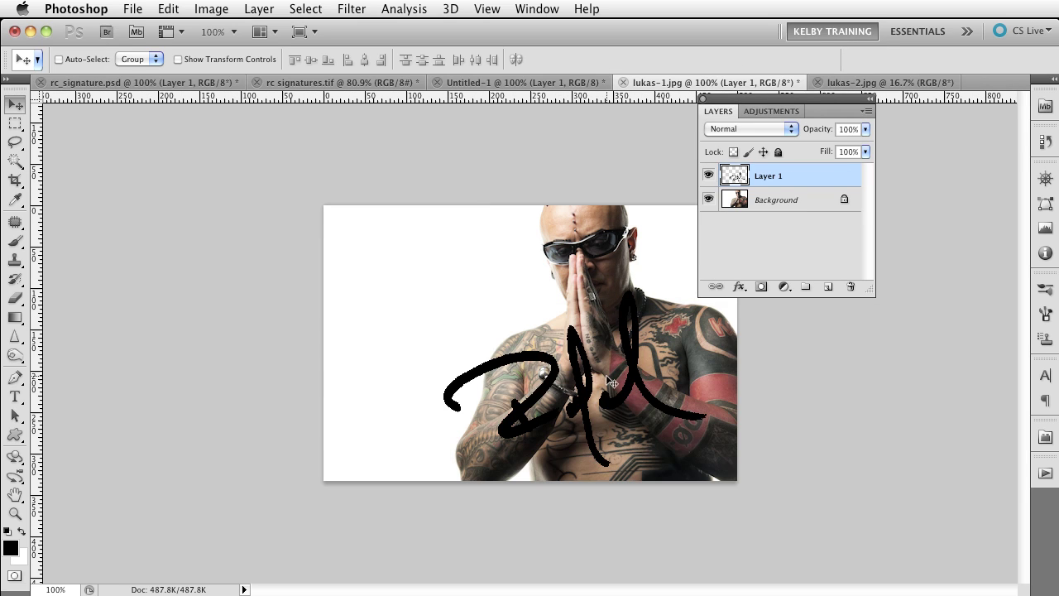
{"action": "left_click_drag", "start_coordinate": [918, 467], "coordinate": [898, 412]}
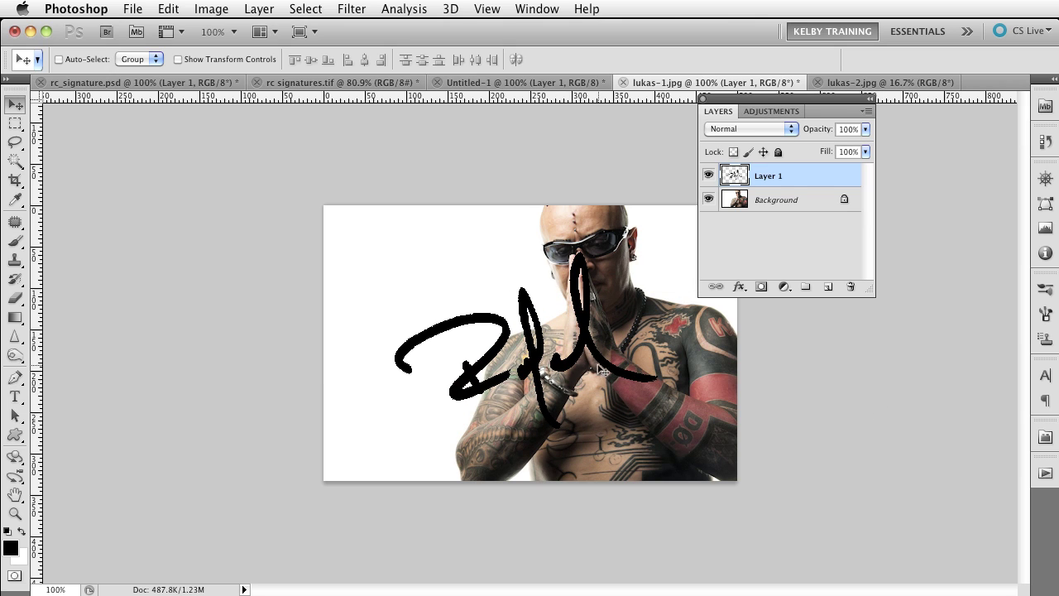
{"action": "mouse_move", "coordinate": [590, 345]}
{"action": "left_mouse_down"}
{"action": "mouse_move", "coordinate": [720, 161]}
{"action": "mouse_move", "coordinate": [835, 87]}
{"action": "mouse_move", "coordinate": [854, 86]}
{"action": "mouse_move", "coordinate": [674, 145]}
{"action": "mouse_move", "coordinate": [577, 297]}
{"action": "left_mouse_up"}
{"action": "mouse_move", "coordinate": [672, 381]}
{"action": "left_mouse_down"}
{"action": "mouse_move", "coordinate": [629, 342]}
{"action": "mouse_move", "coordinate": [640, 343]}
{"action": "left_mouse_up"}
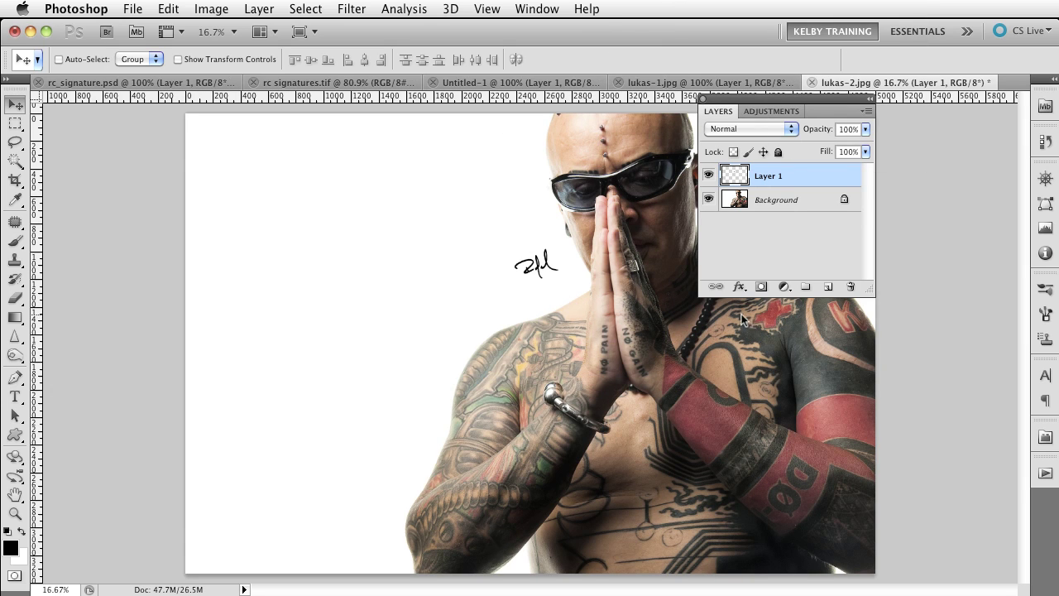
Compare the signature's relative size in lukas-1.jpg and lukas-2.jpg by alternating between the two documents
{"action": "left_click", "coordinate": [728, 84]}
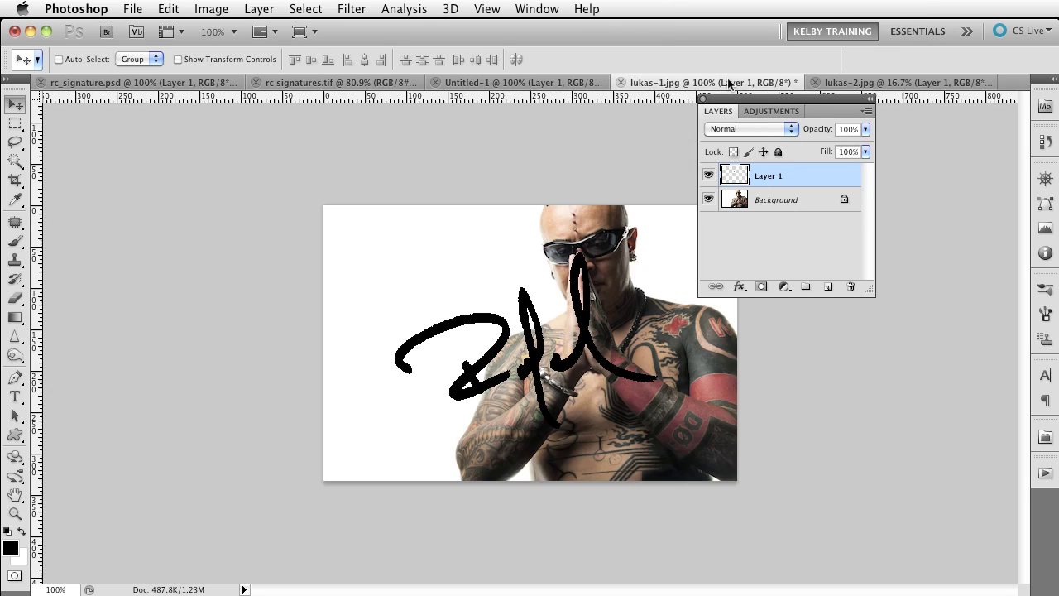
{"action": "left_click", "coordinate": [865, 83]}
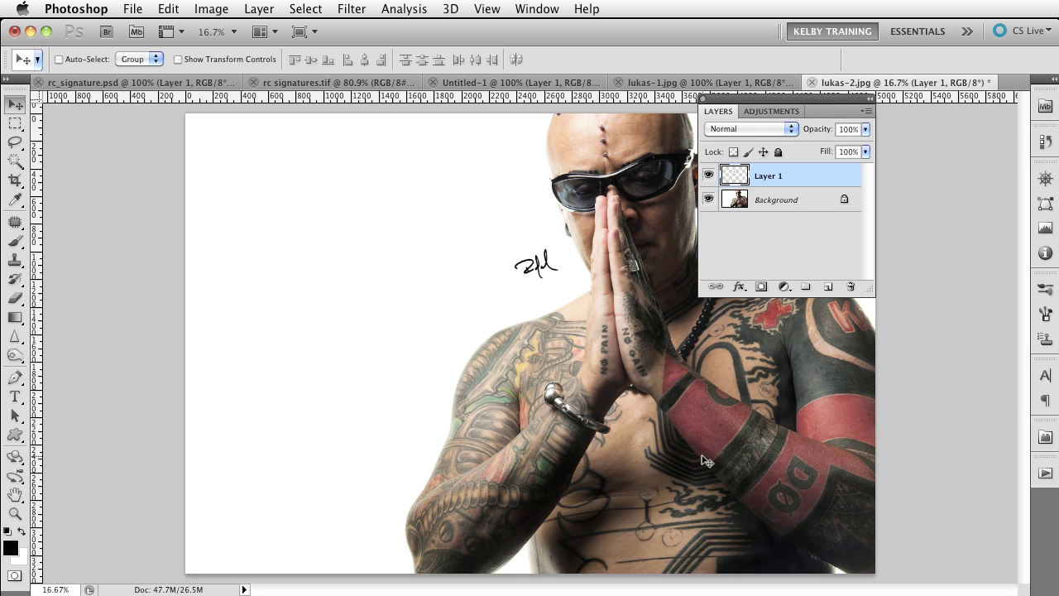
{"action": "left_click", "coordinate": [680, 80]}
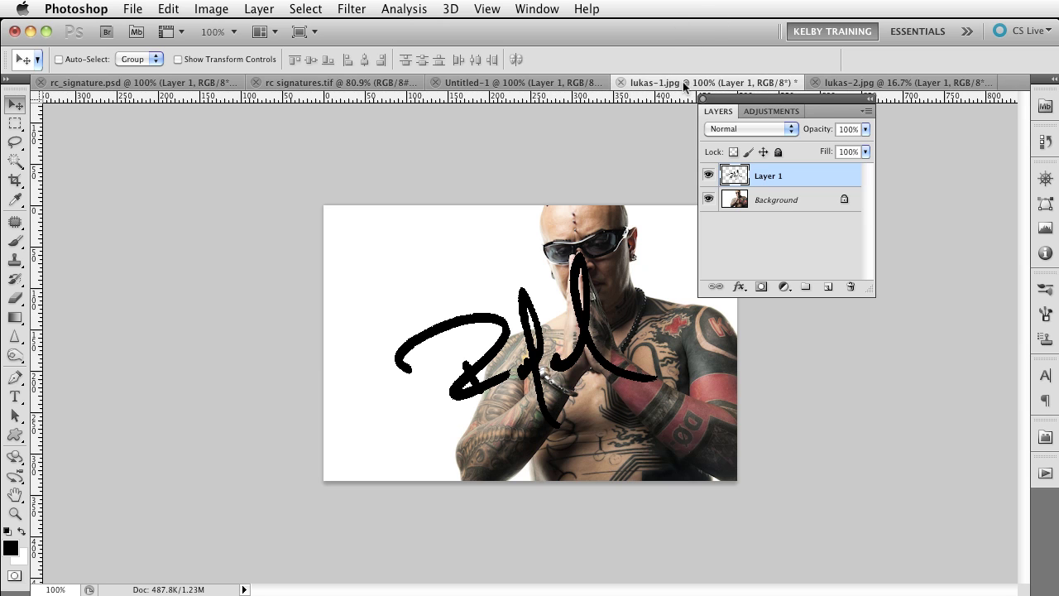
{"action": "left_click", "coordinate": [906, 84]}
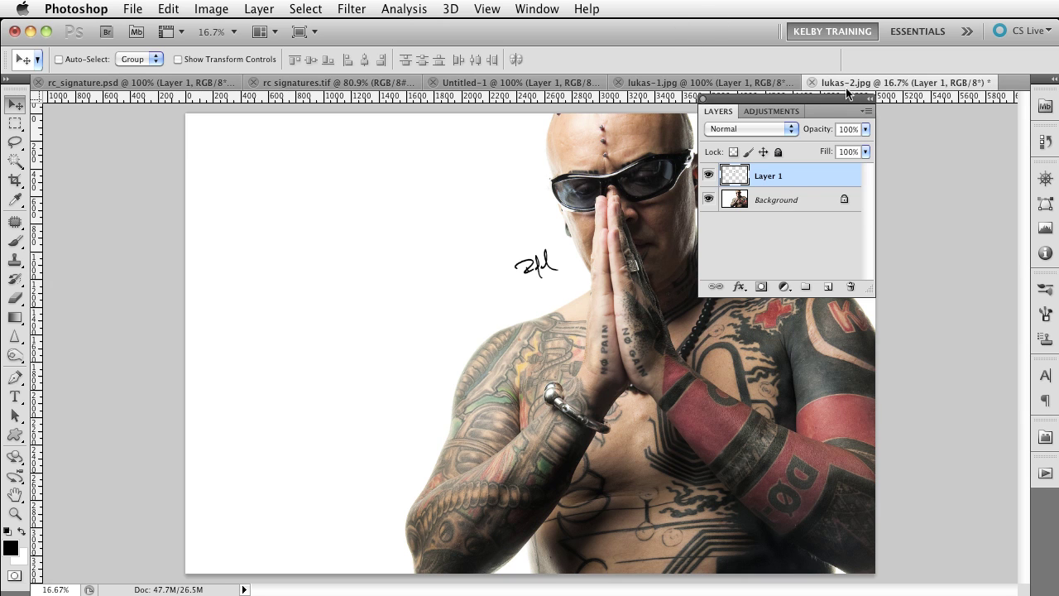
{"action": "left_click", "coordinate": [729, 86]}
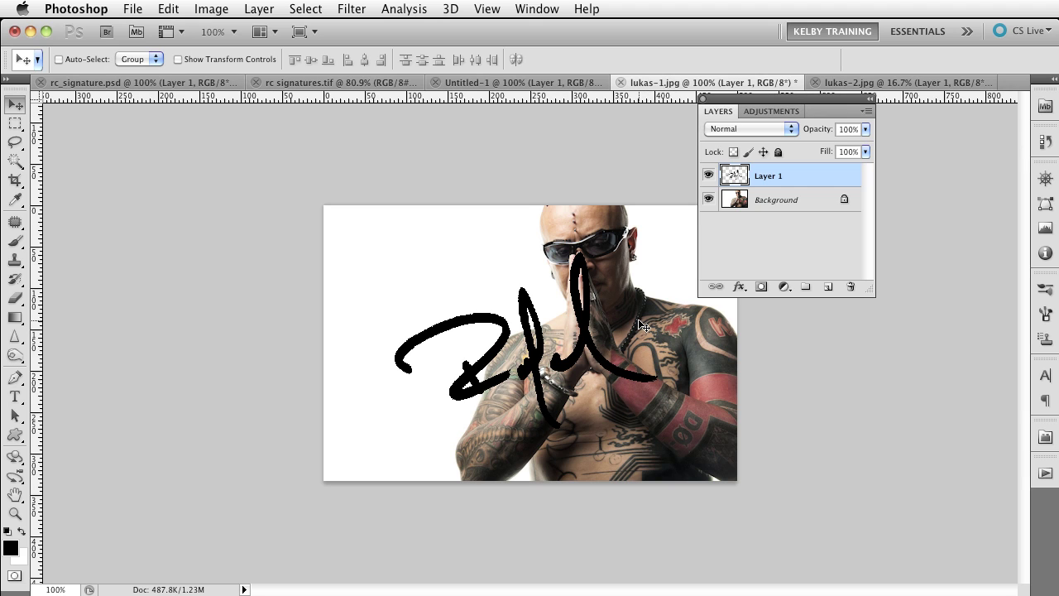
{"action": "mouse_move", "coordinate": [641, 326]}
{"action": "left_mouse_down"}
{"action": "mouse_move", "coordinate": [827, 31]}
{"action": "mouse_move", "coordinate": [902, 85]}
{"action": "mouse_move", "coordinate": [561, 229]}
{"action": "left_mouse_up"}
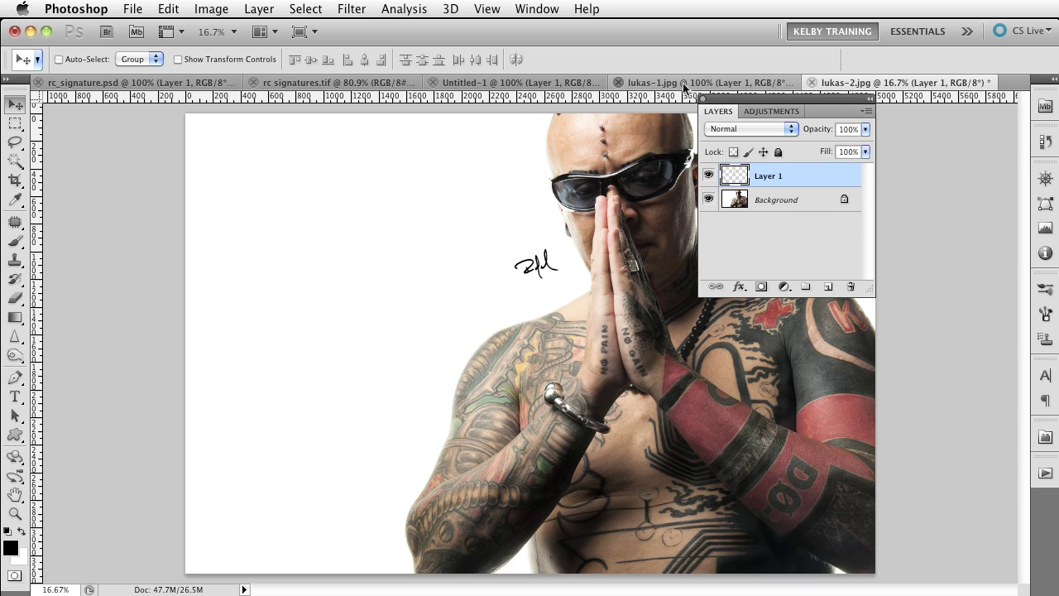
Close lukas-1.jpg and lukas-2.jpg without saving the changes
{"action": "left_click", "coordinate": [618, 81]}
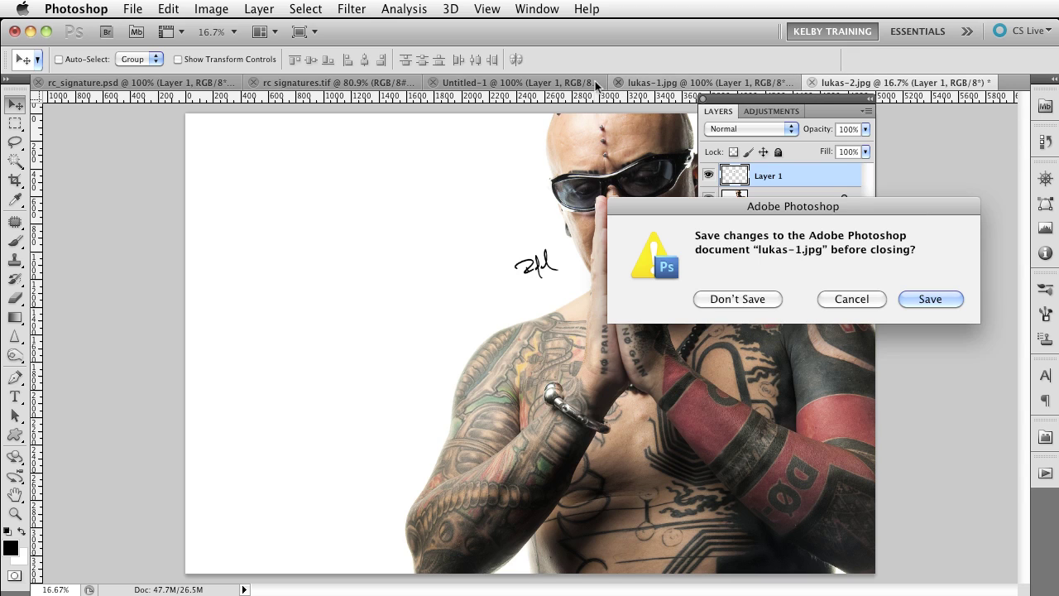
{"action": "left_click", "coordinate": [738, 299]}
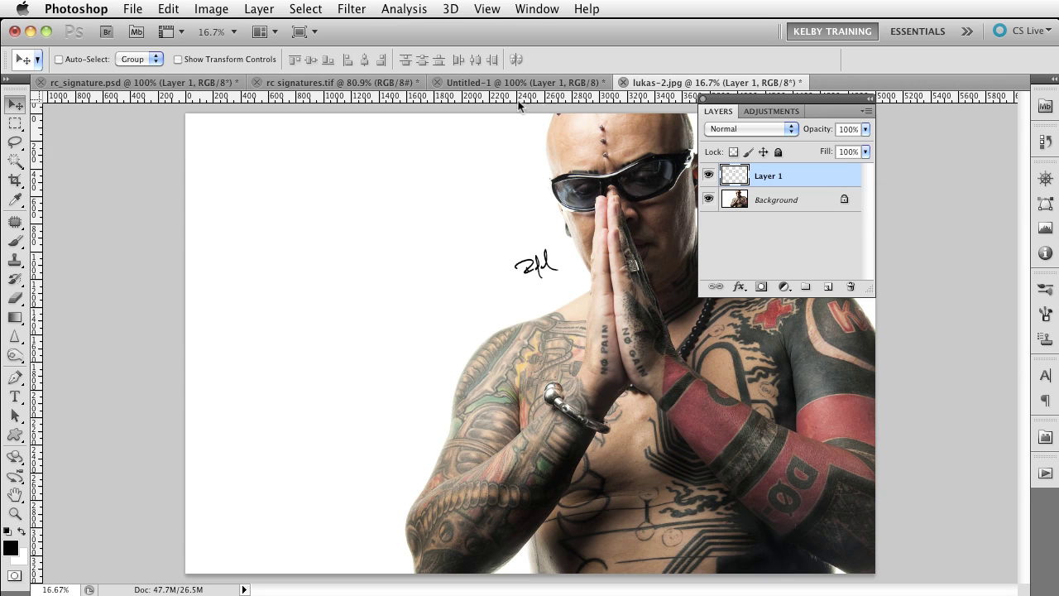
{"action": "left_click", "coordinate": [625, 82]}
{"action": "left_click", "coordinate": [716, 298]}
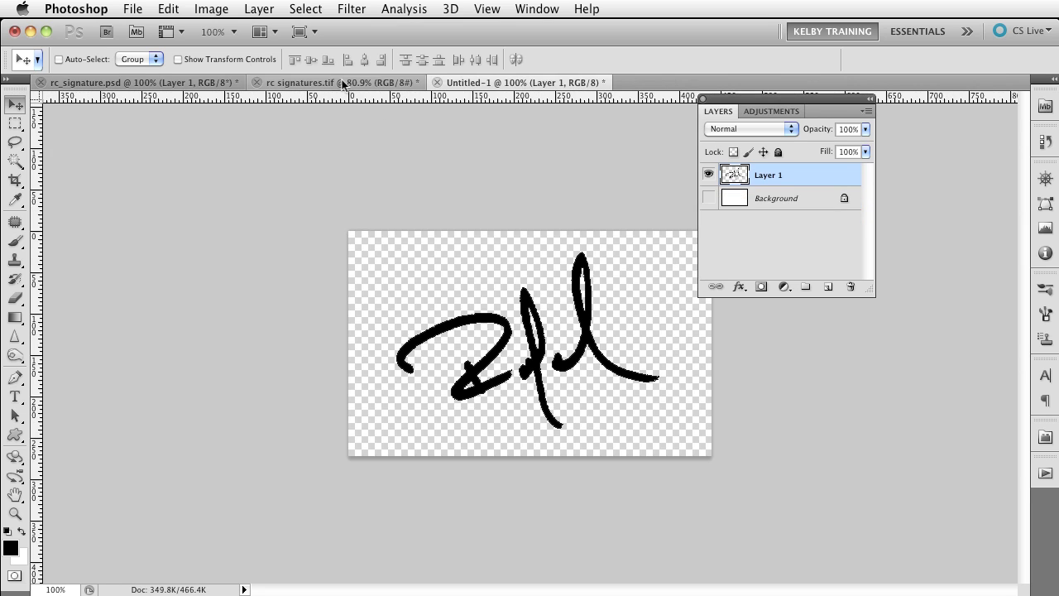
Look at the other signature document, return to Untitled-1, and save it to the Desktop as test.psd with Maximize Compatibility on
{"action": "left_click", "coordinate": [300, 82]}
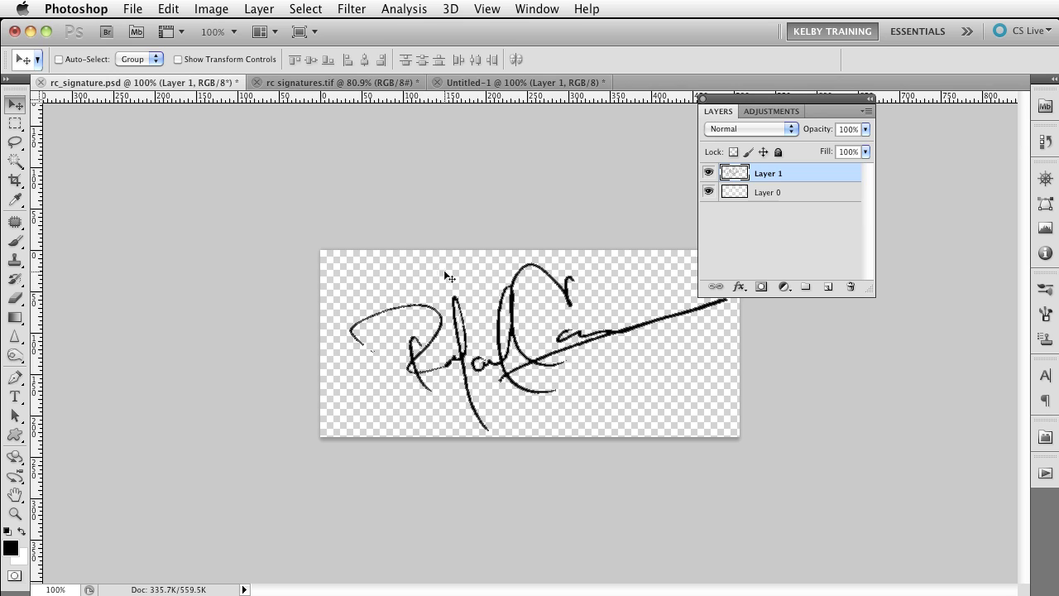
{"action": "left_click", "coordinate": [487, 82]}
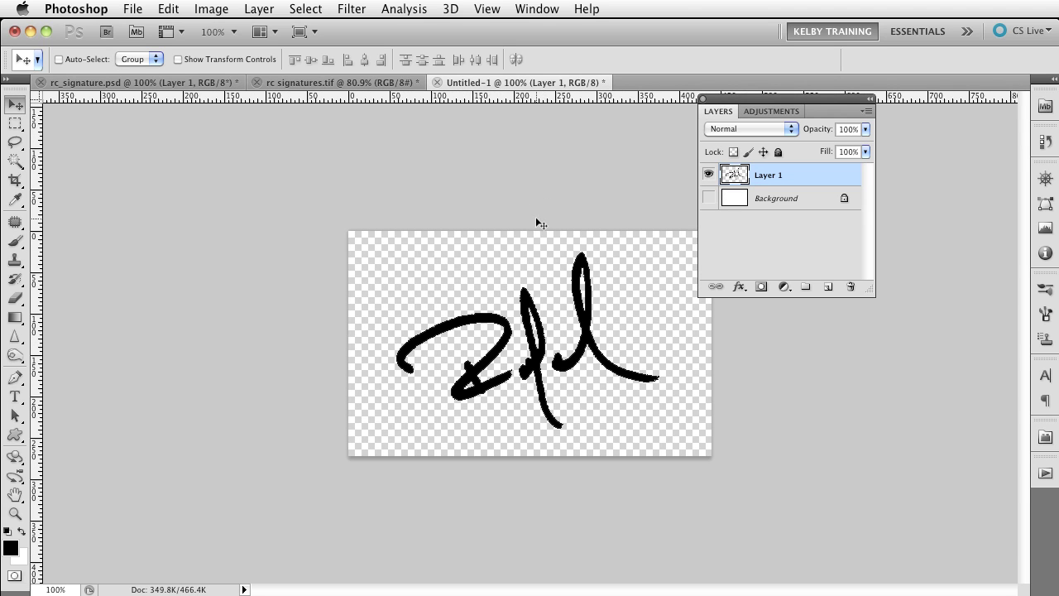
{"action": "key", "text": "super+s"}
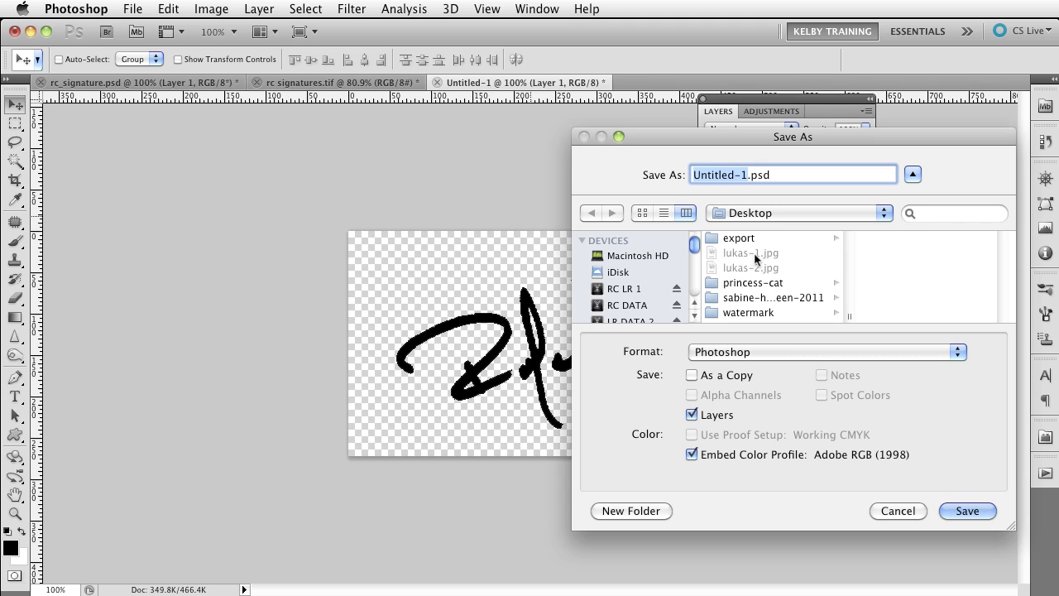
{"action": "type", "text": "rcsig"}
{"action": "left_click", "coordinate": [976, 514]}
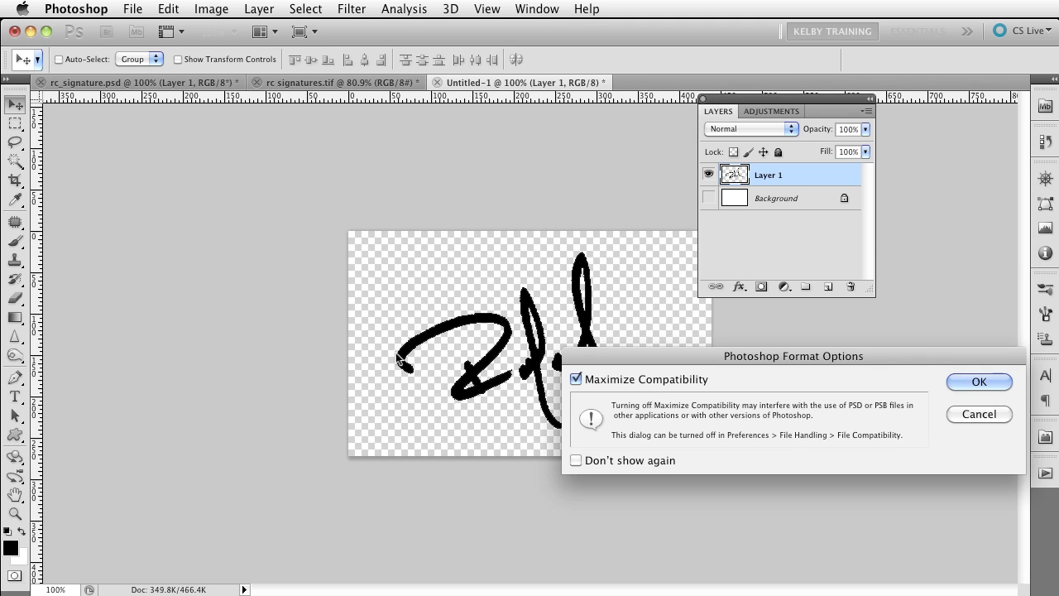
{"action": "left_click", "coordinate": [970, 382]}
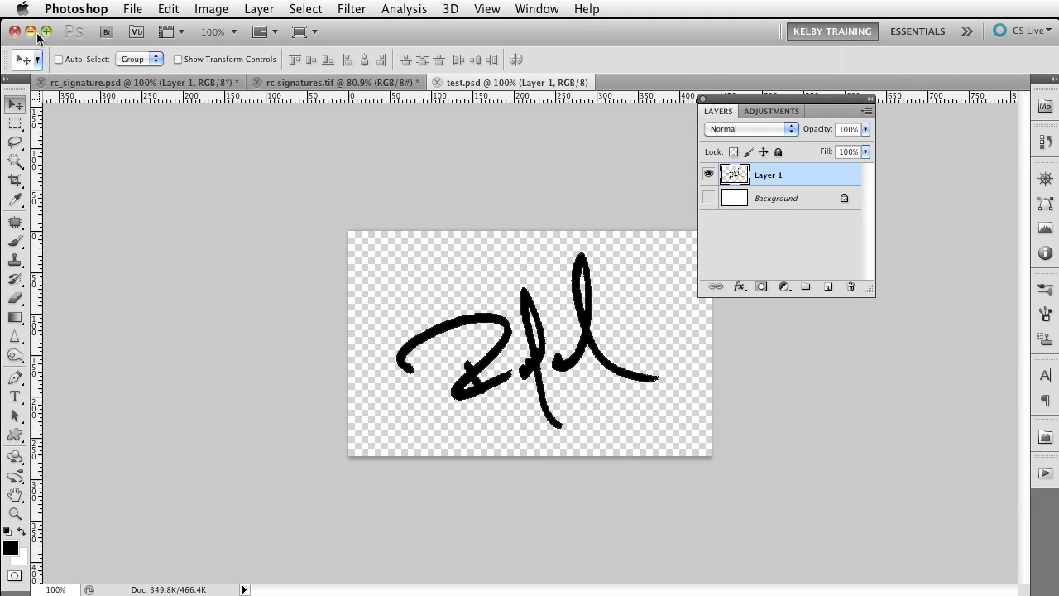
Switch to Illustrator and open test.psd from the Desktop with its layers flattened to a single image
{"action": "left_click", "coordinate": [30, 32]}
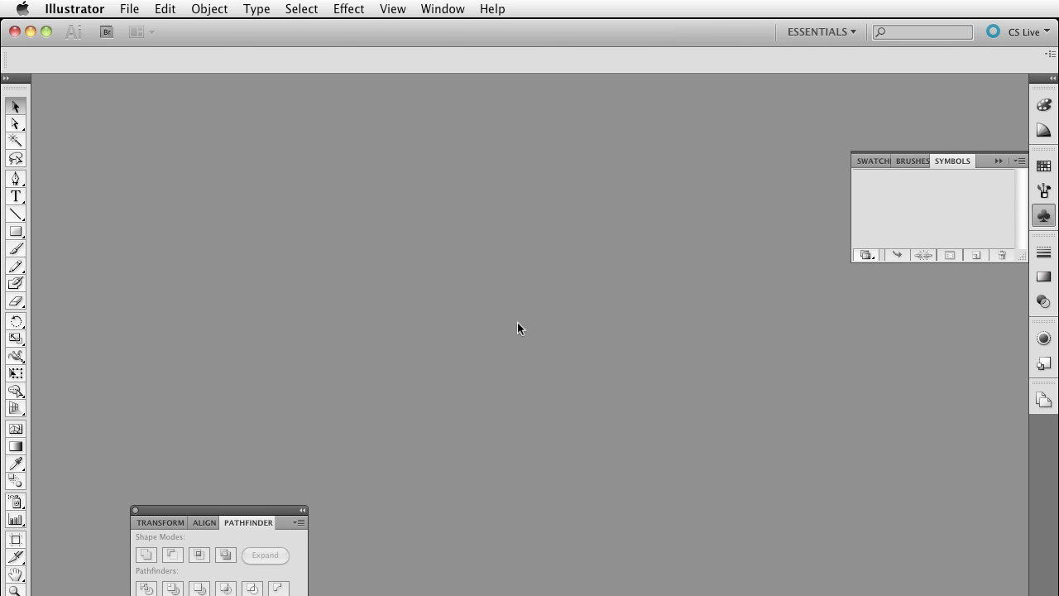
{"action": "left_click", "coordinate": [129, 8]}
{"action": "left_click", "coordinate": [144, 59]}
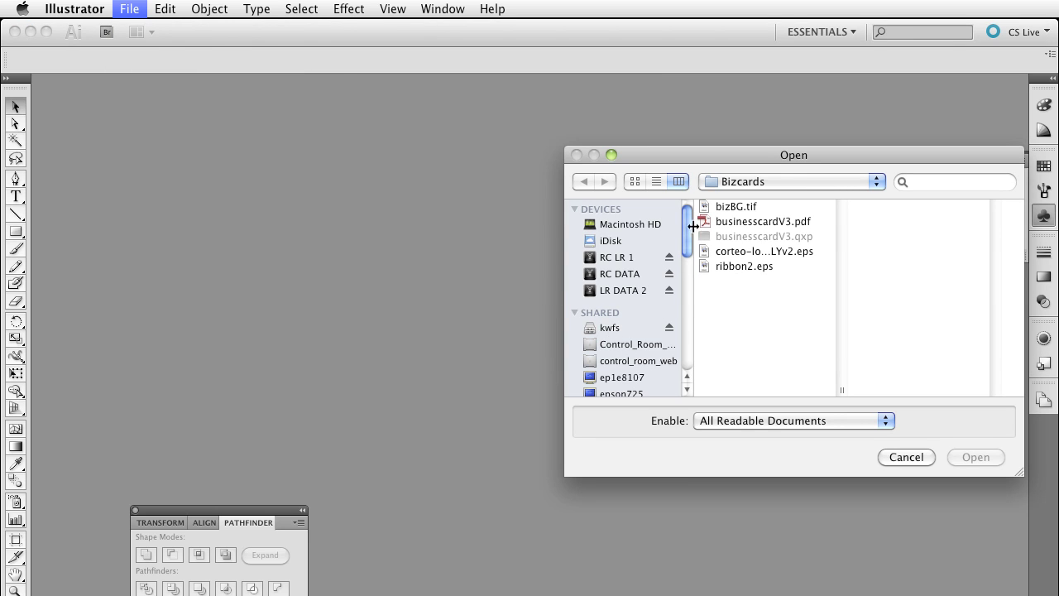
{"action": "scroll", "coordinate": [689, 265], "scroll_direction": "down", "scroll_amount": 5}
{"action": "left_click", "coordinate": [619, 301]}
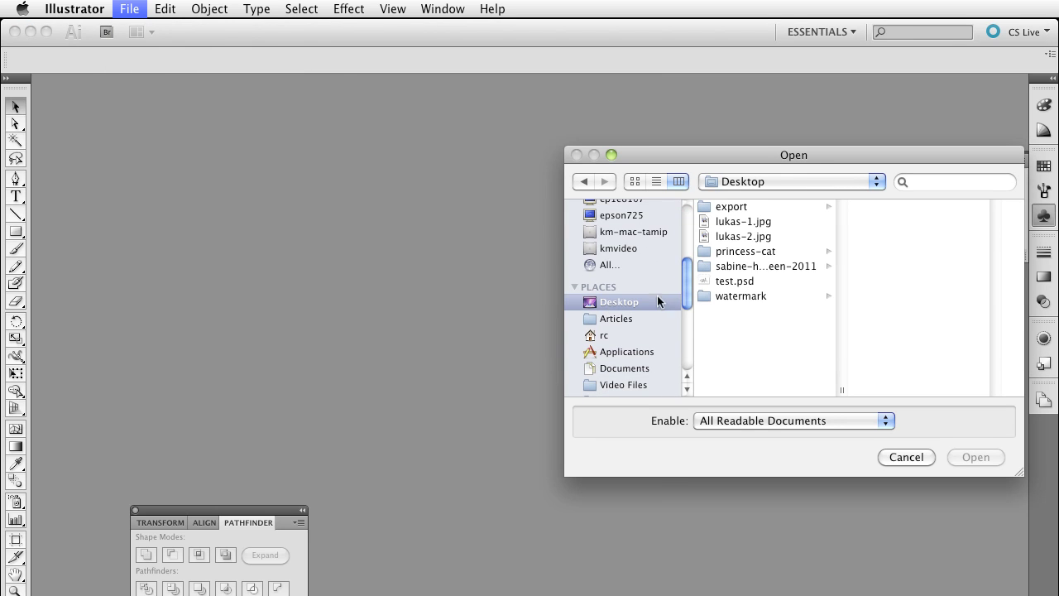
{"action": "left_click", "coordinate": [741, 282]}
{"action": "left_click", "coordinate": [976, 457]}
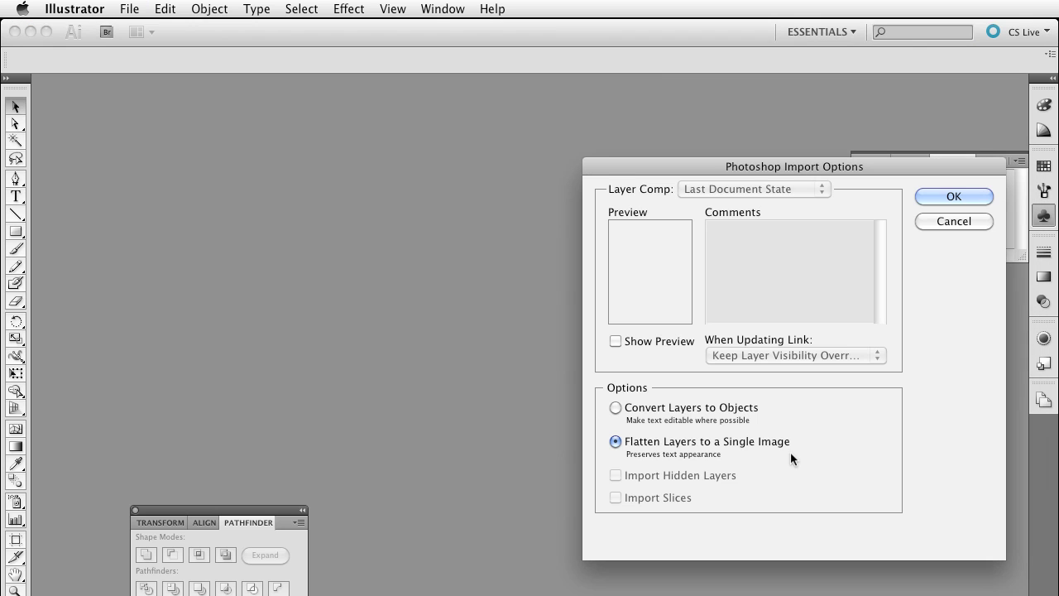
{"action": "left_click", "coordinate": [943, 196]}
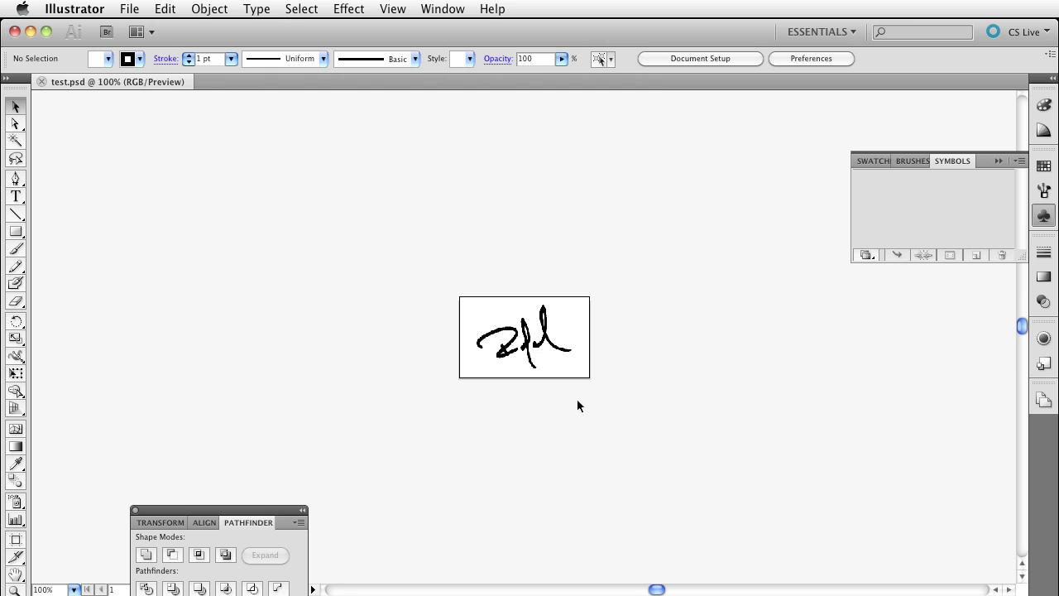
Select the embedded signature image and apply Live Trace to it with the default preset
{"action": "left_click_drag", "start_coordinate": [506, 361], "coordinate": [613, 336]}
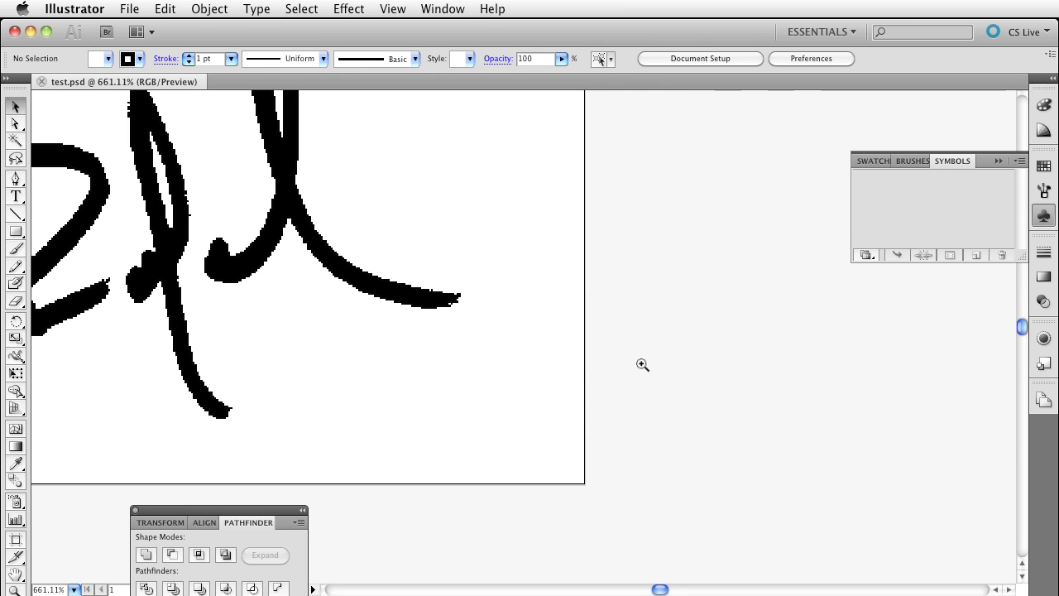
{"action": "left_click", "coordinate": [286, 340]}
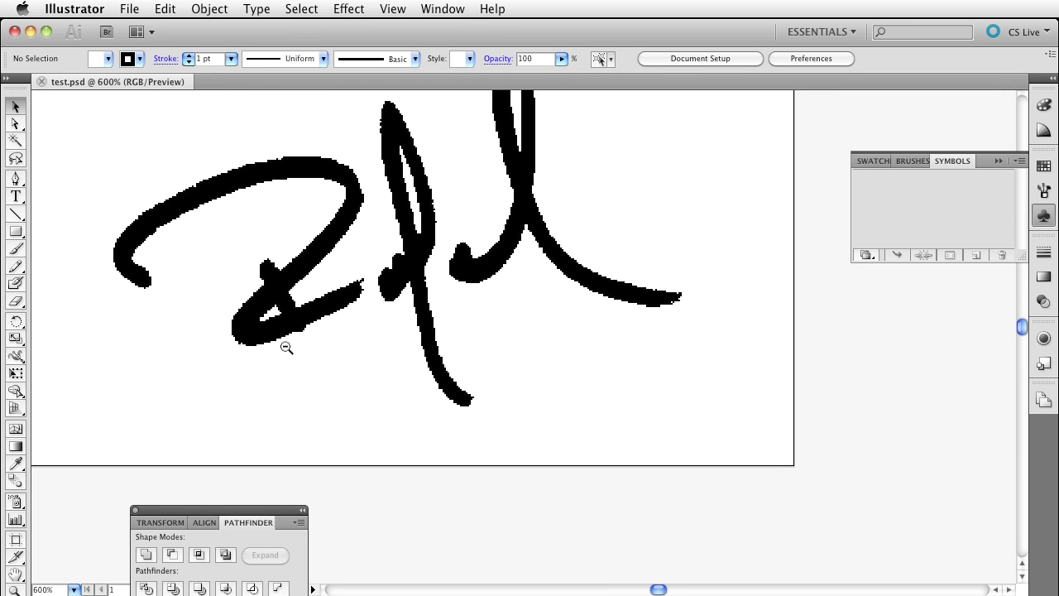
{"action": "left_click", "coordinate": [283, 348]}
{"action": "scroll", "coordinate": [560, 411], "scroll_direction": "up", "scroll_amount": 2}
{"action": "left_click_drag", "start_coordinate": [559, 412], "coordinate": [575, 397]}
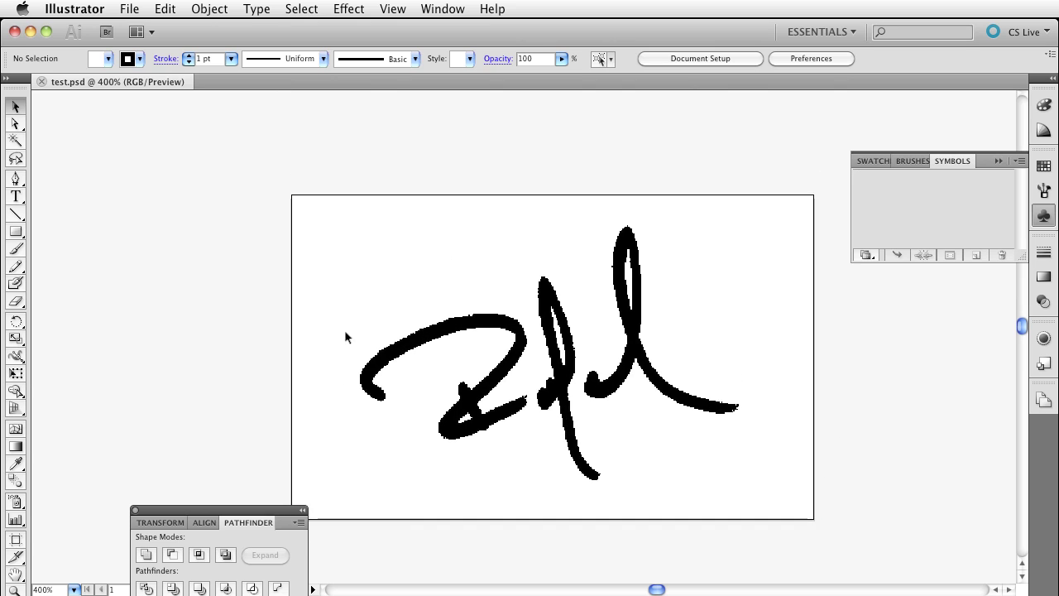
{"action": "left_click", "coordinate": [652, 480]}
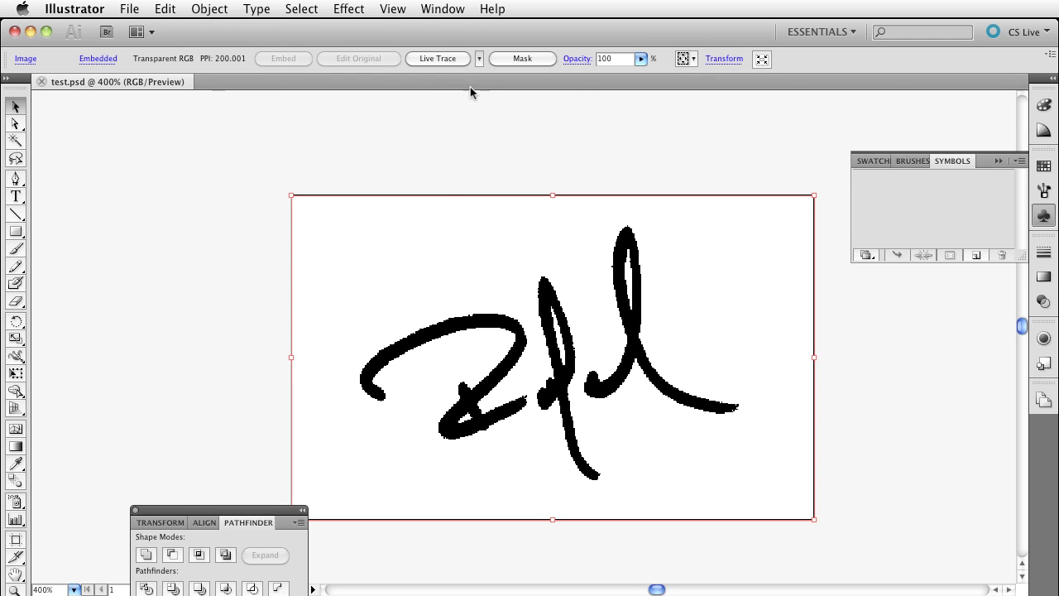
{"action": "left_click", "coordinate": [438, 59]}
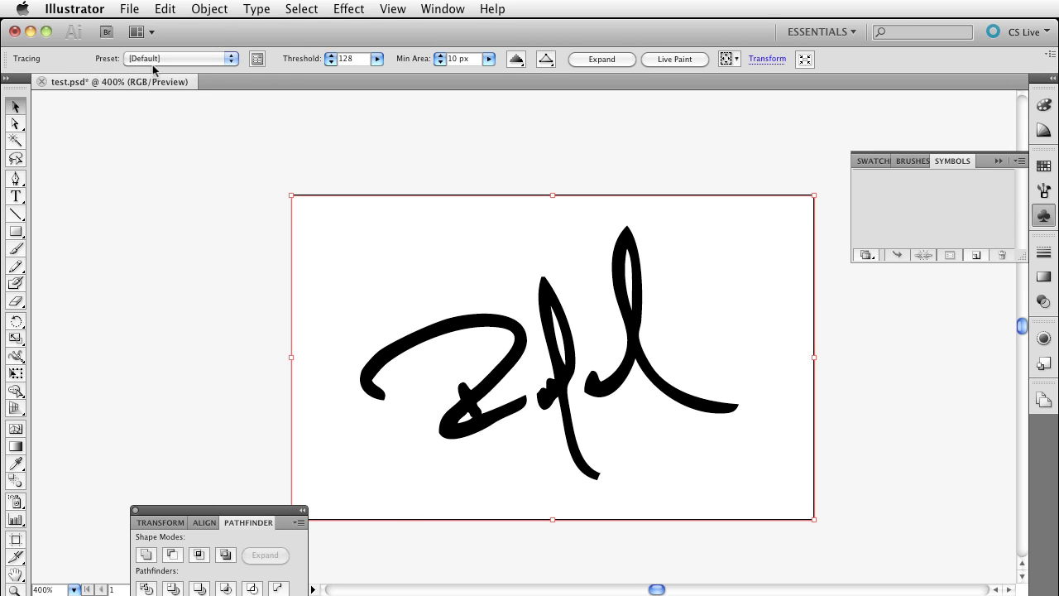
Try the Simple Trace, Color 16, Technical Drawing, Inked Drawing and Comic Art tracing presets on the signature
{"action": "left_click", "coordinate": [232, 59]}
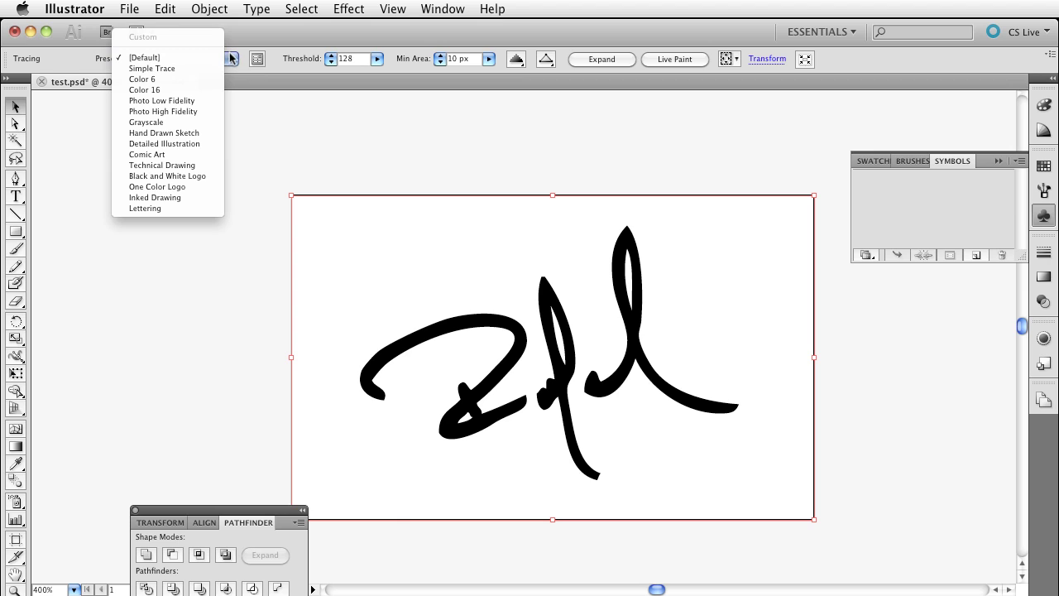
{"action": "left_click", "coordinate": [162, 68]}
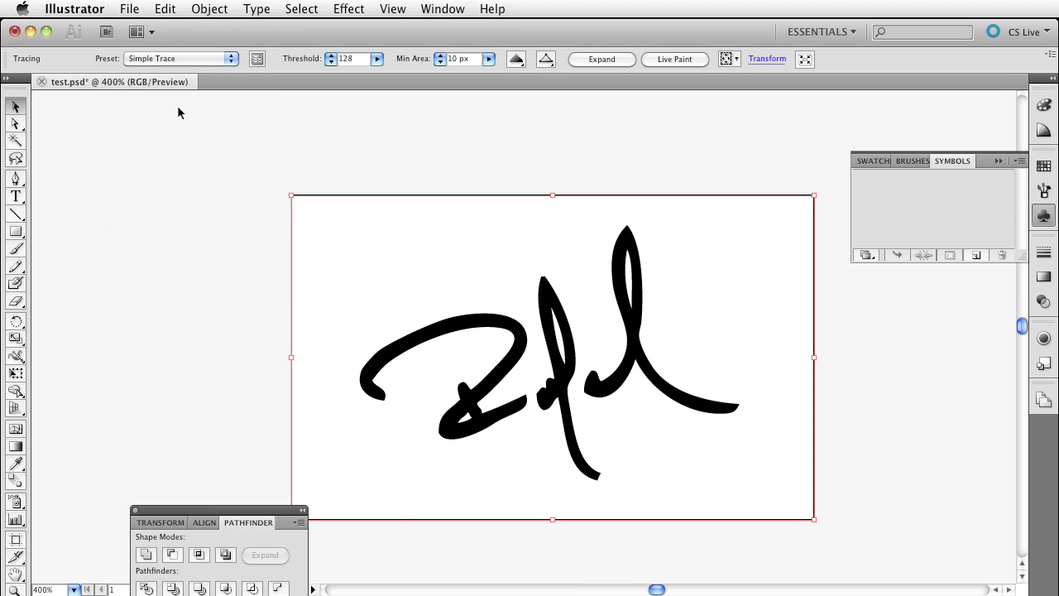
{"action": "left_click", "coordinate": [232, 59]}
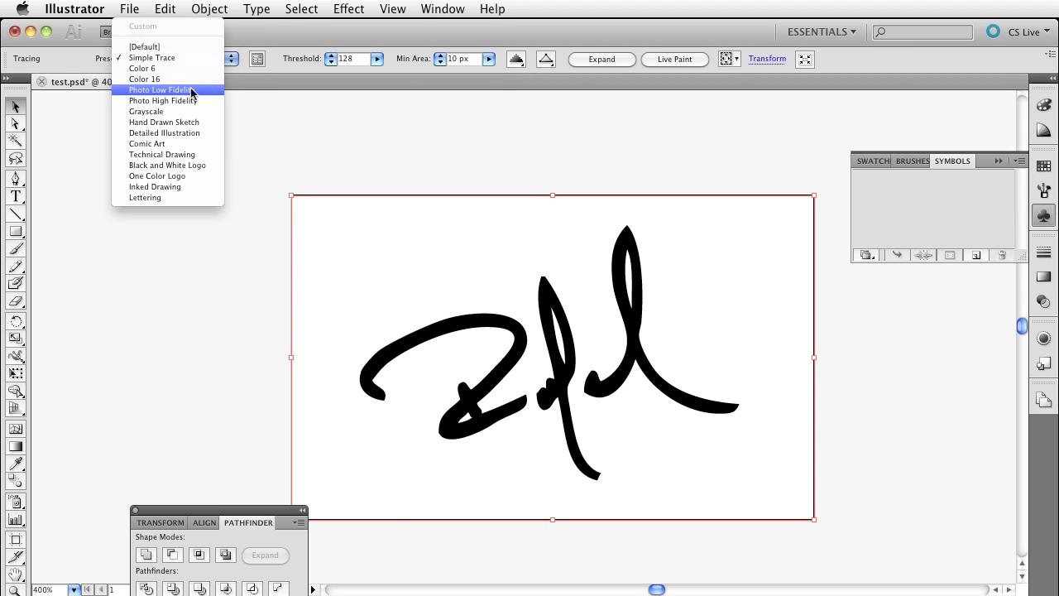
{"action": "key", "text": "Escape"}
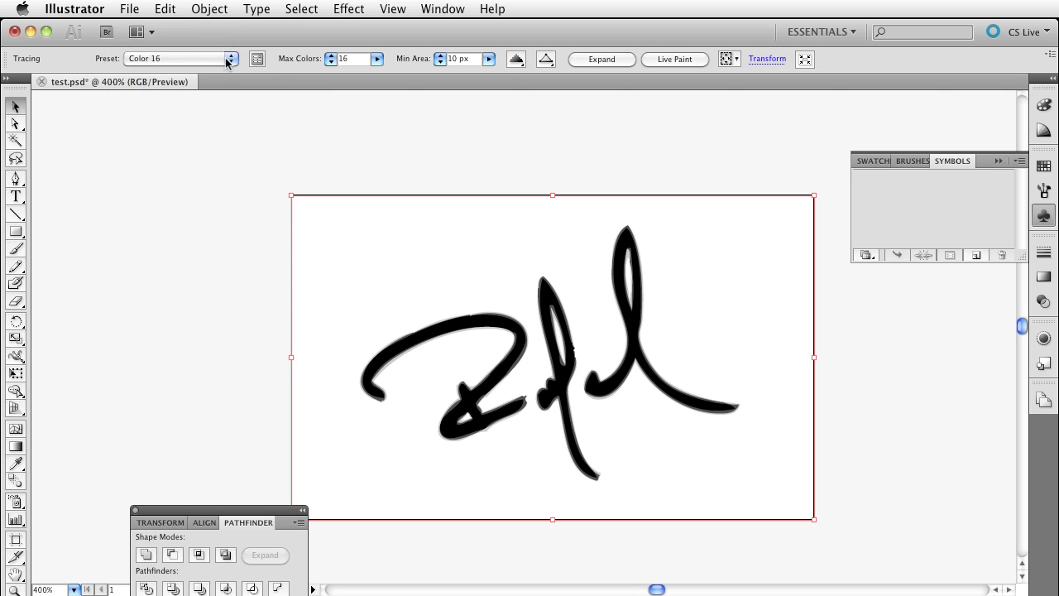
{"action": "left_click", "coordinate": [230, 58]}
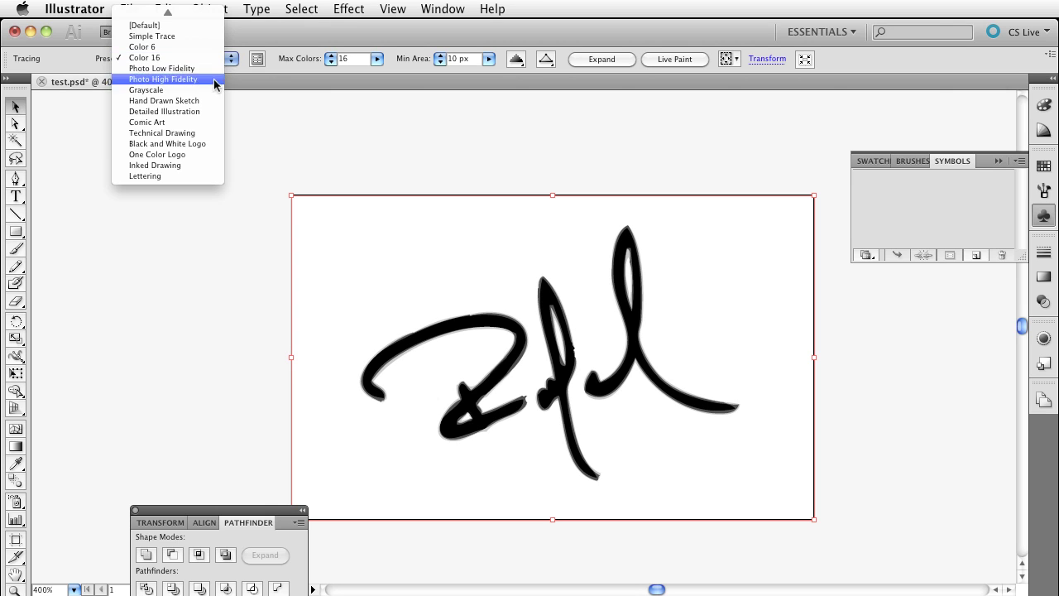
{"action": "left_click", "coordinate": [206, 135]}
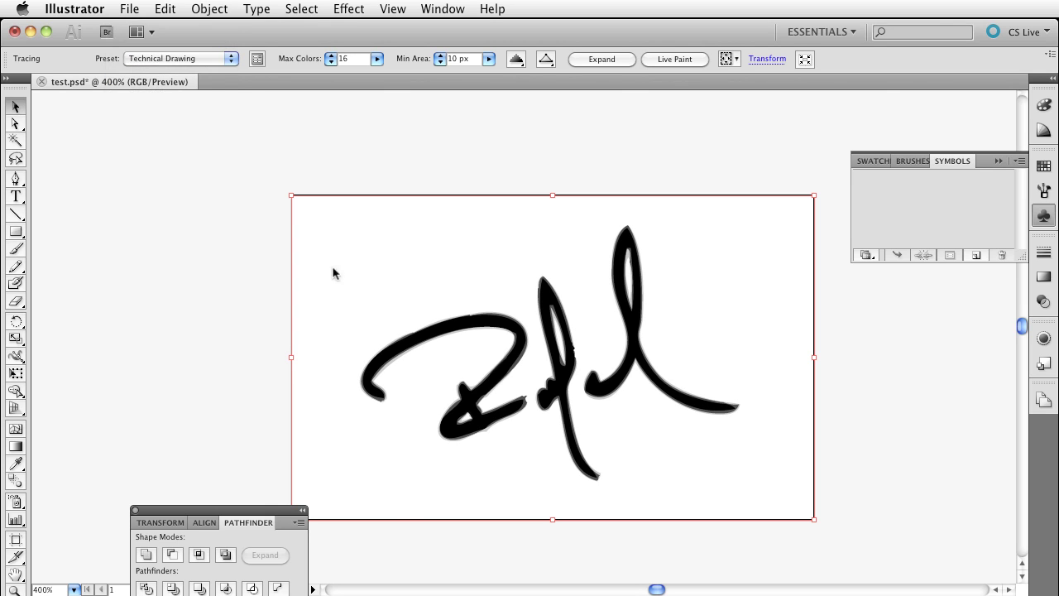
{"action": "left_click", "coordinate": [230, 59]}
{"action": "left_click", "coordinate": [209, 91]}
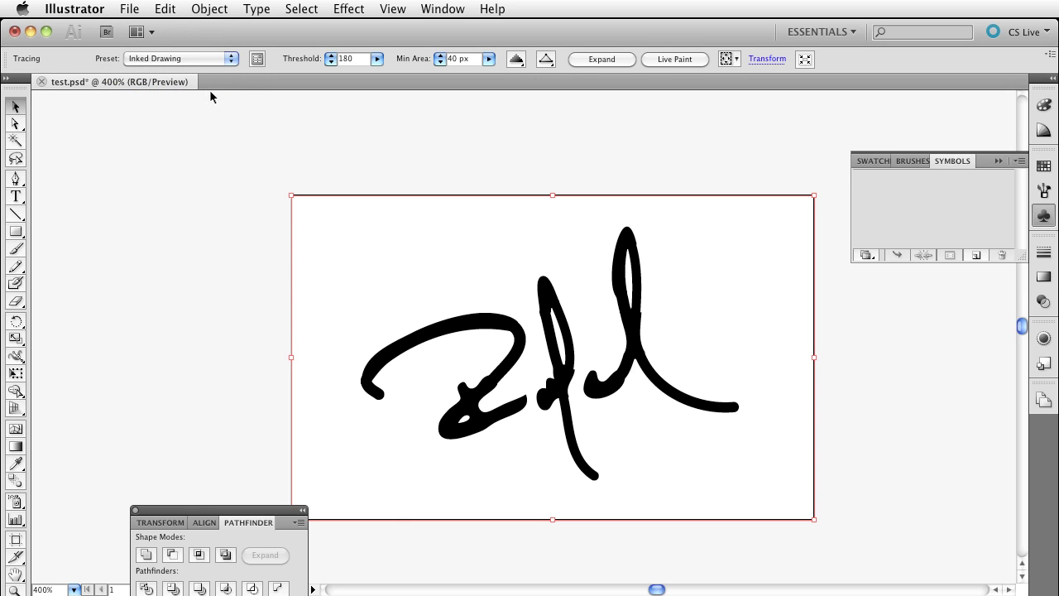
{"action": "left_click", "coordinate": [232, 59]}
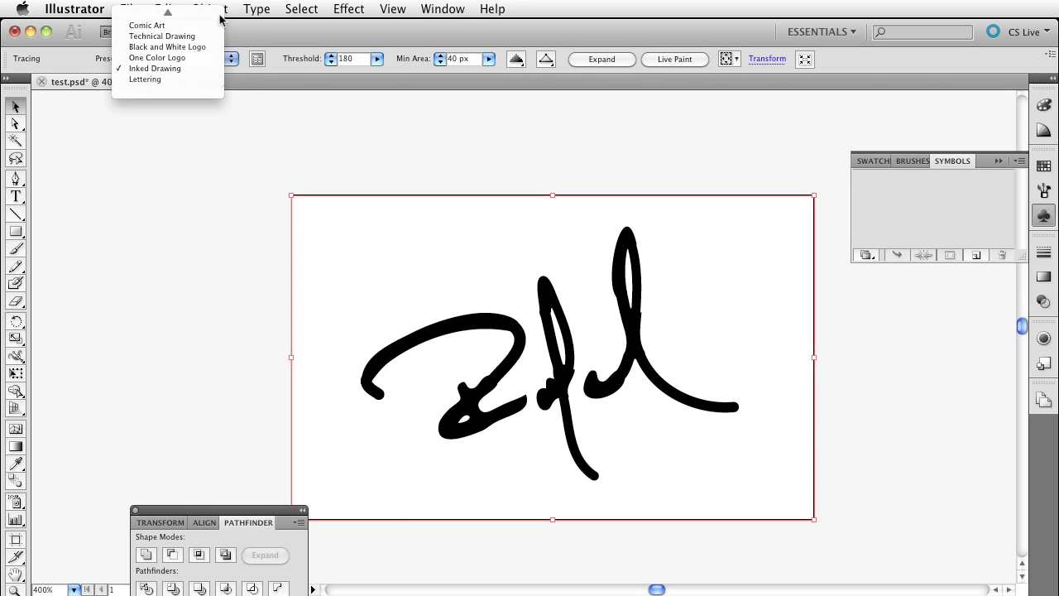
{"action": "left_click", "coordinate": [208, 70]}
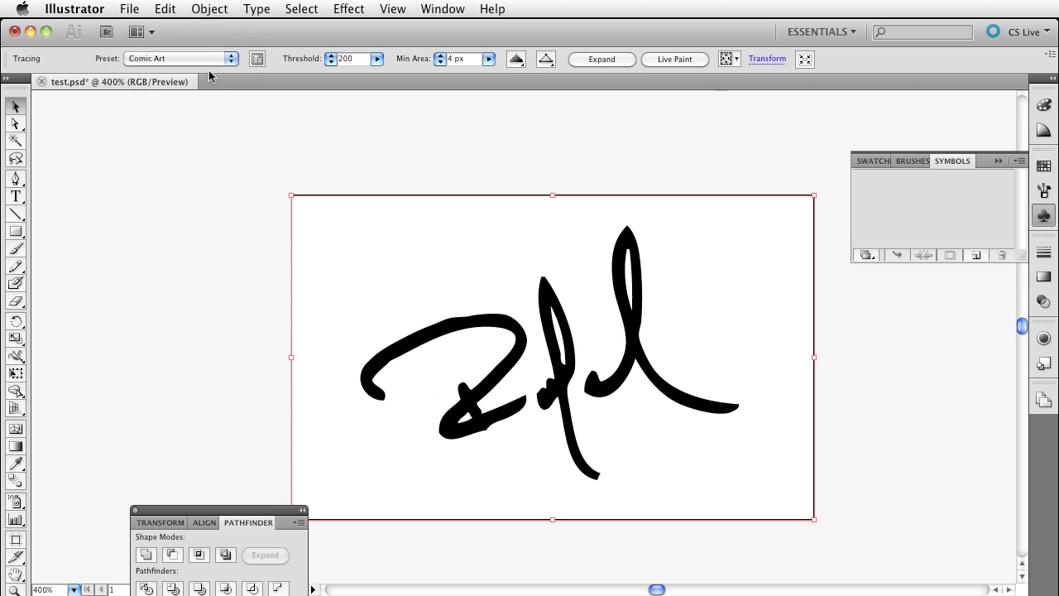
Set the signature's tracing preset to Lettering
{"action": "left_click", "coordinate": [209, 61]}
{"action": "left_click", "coordinate": [184, 112]}
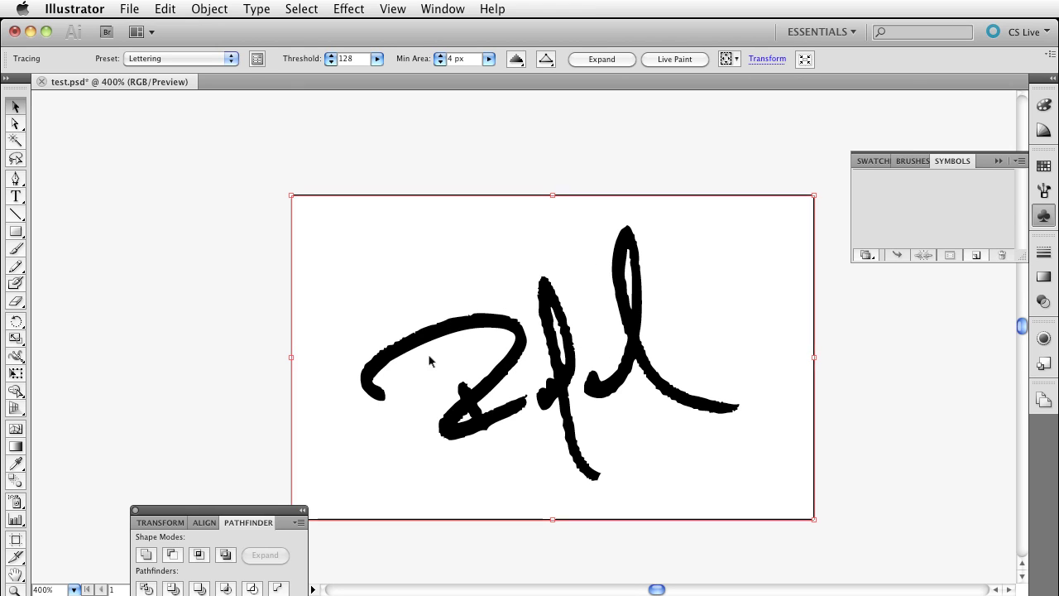
Examine the traced signature by alternating between outline and preview display
{"action": "key", "text": "super+y"}
{"action": "key", "text": "super+y"}
{"action": "key", "text": "super+y"}
{"action": "key", "text": "super+y"}
{"action": "key", "text": "super+y"}
{"action": "key", "text": "super+y"}
{"action": "key", "text": "super+y"}
{"action": "key", "text": "super+y"}
{"action": "key", "text": "super+y"}
{"action": "key", "text": "super+y"}
{"action": "key", "text": "super+y"}
{"action": "key", "text": "super+y"}
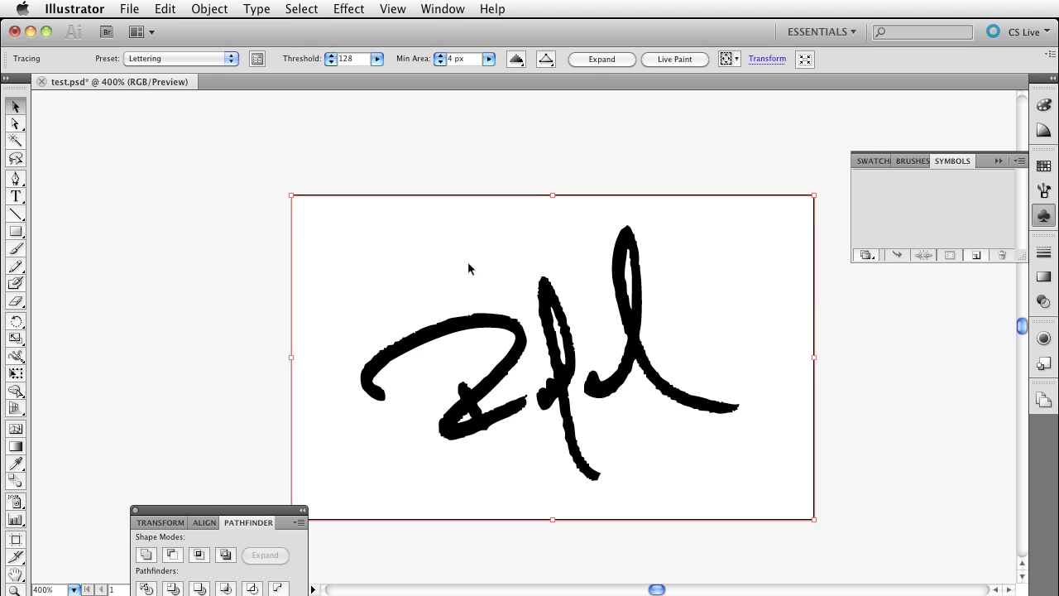
Expand the tracing into editable vector paths and check the resulting group in outline and preview display
{"action": "left_click", "coordinate": [601, 59]}
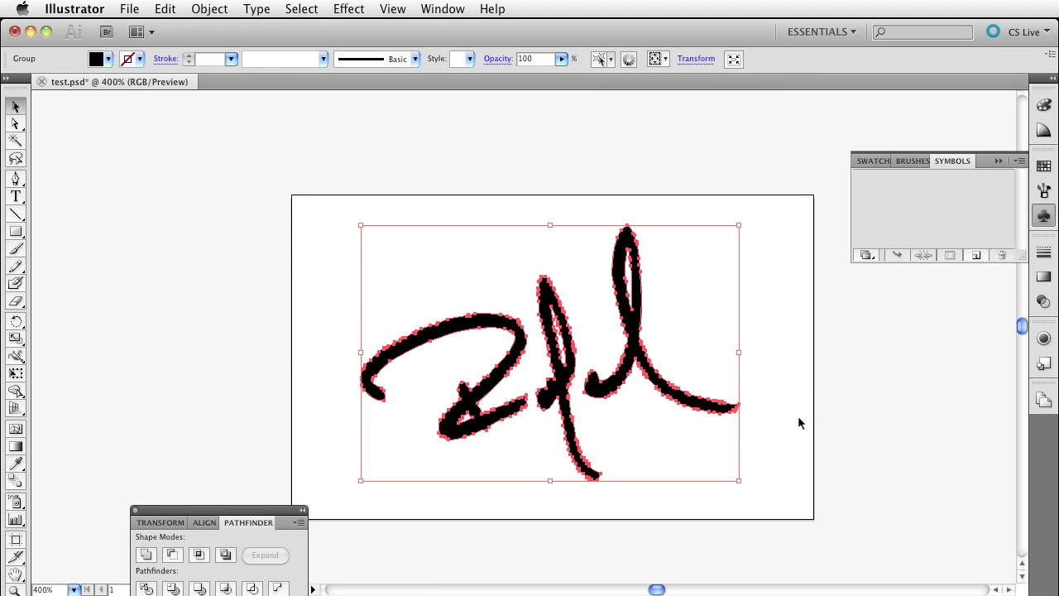
{"action": "left_click", "coordinate": [390, 364]}
{"action": "key", "text": "super+y"}
{"action": "key", "text": "super+y"}
{"action": "key", "text": "super+y"}
{"action": "key", "text": "super+y"}
{"action": "key", "text": "super+y"}
{"action": "key", "text": "super+y"}
{"action": "key", "text": "super+y"}
{"action": "key", "text": "super+y"}
{"action": "left_click", "coordinate": [538, 376]}
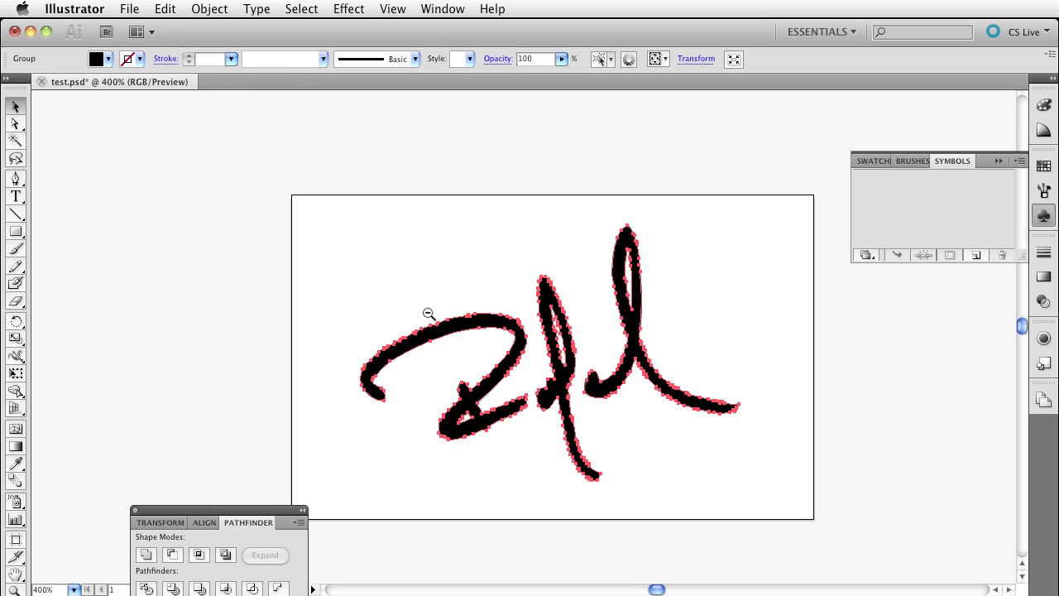
Scale the signature group up proportionally in two passes until it extends far beyond the artboard
{"action": "left_click", "coordinate": [400, 343], "text": "alt+super"}
{"action": "left_click", "coordinate": [417, 347], "text": "alt+super"}
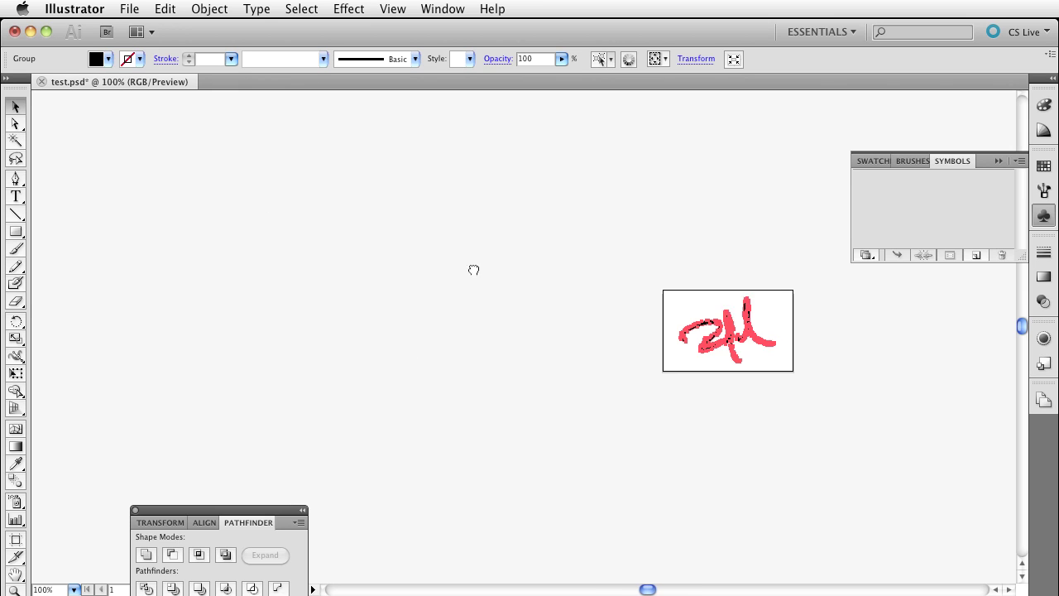
{"action": "left_click_drag", "start_coordinate": [577, 262], "coordinate": [253, 289]}
{"action": "mouse_move", "coordinate": [497, 314]}
{"action": "left_mouse_down"}
{"action": "mouse_move", "coordinate": [702, 215]}
{"action": "mouse_move", "coordinate": [441, 338]}
{"action": "mouse_move", "coordinate": [852, 117]}
{"action": "left_mouse_up"}
{"action": "left_click", "coordinate": [545, 387], "text": "alt+super"}
{"action": "left_click", "coordinate": [546, 388], "text": "alt+super"}
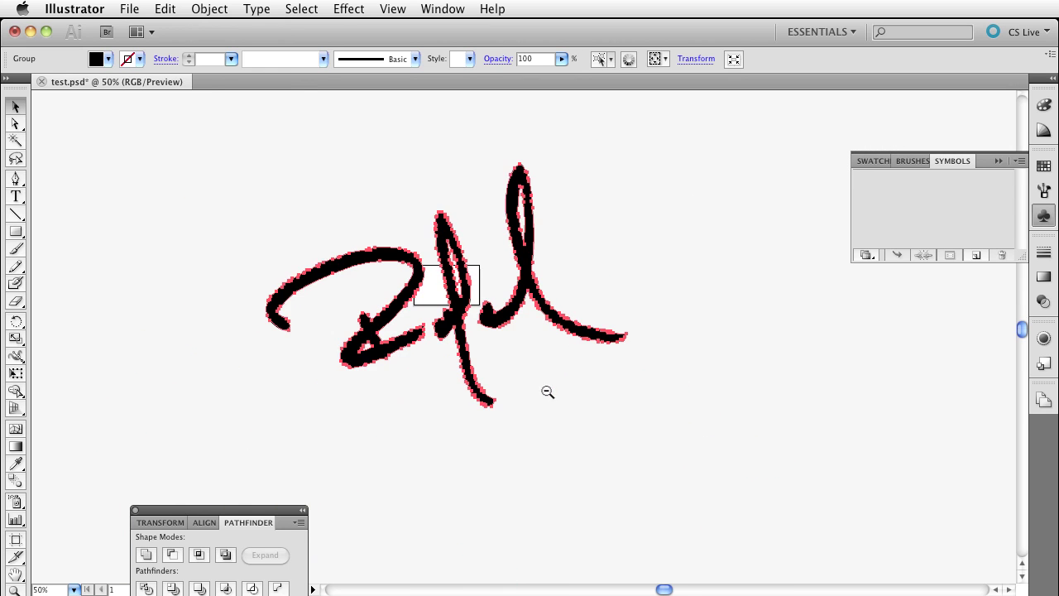
{"action": "left_click", "coordinate": [548, 391], "text": "alt+super"}
{"action": "left_click_drag", "start_coordinate": [581, 183], "coordinate": [694, 105]}
Switch to artboard editing for the document and try to set Artboard 1's width to 10 inches
{"action": "left_click", "coordinate": [129, 8]}
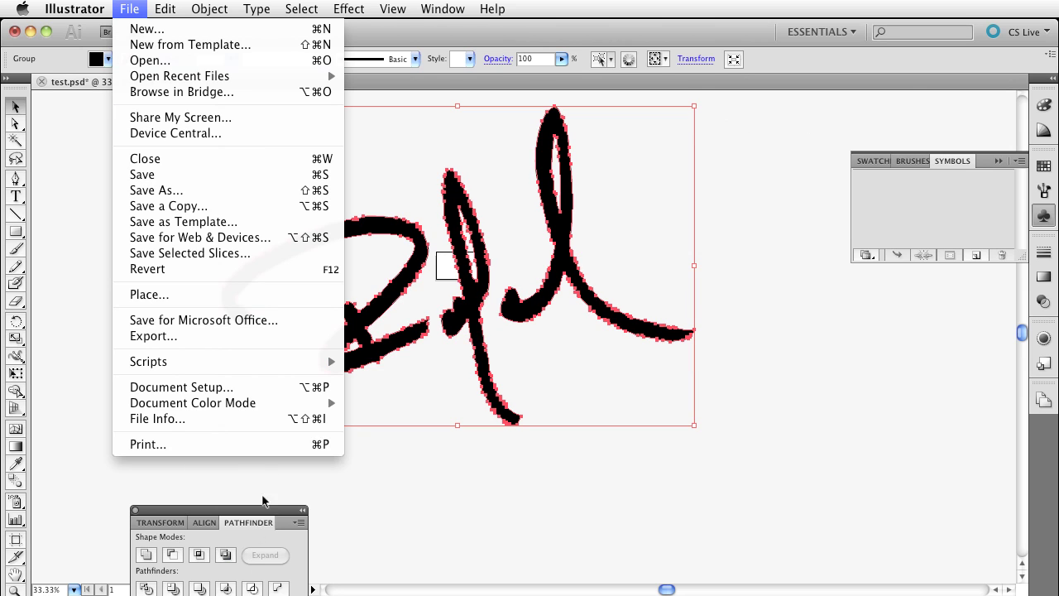
{"action": "left_click", "coordinate": [247, 387]}
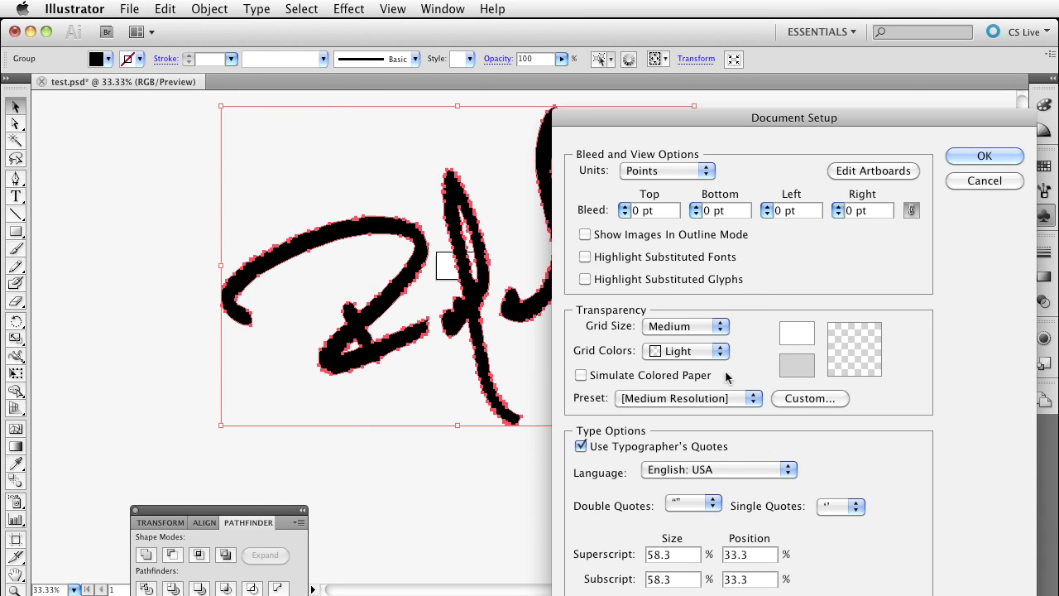
{"action": "left_click", "coordinate": [873, 170]}
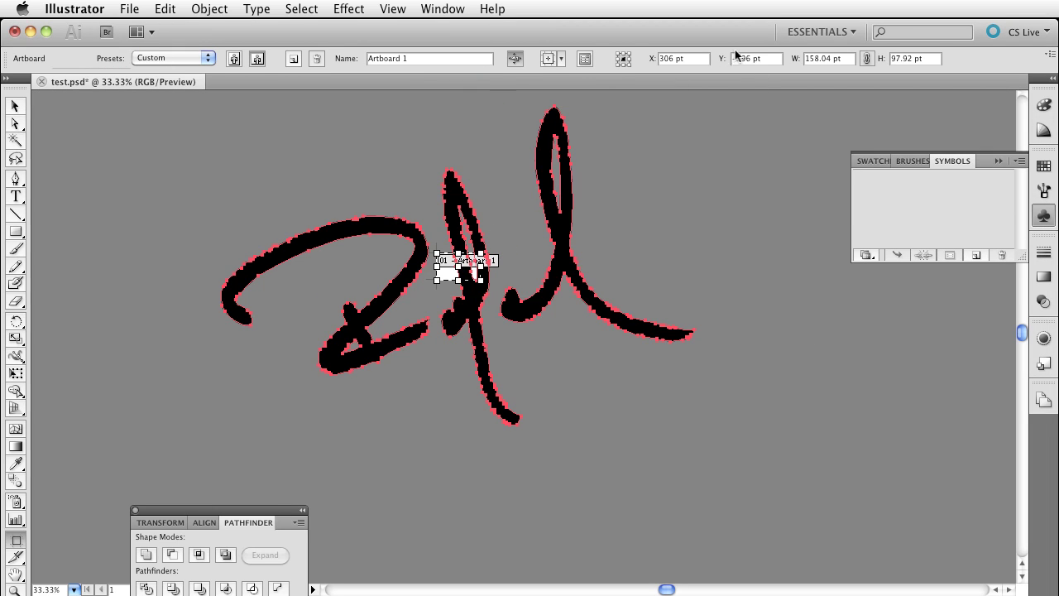
{"action": "left_click", "coordinate": [841, 60]}
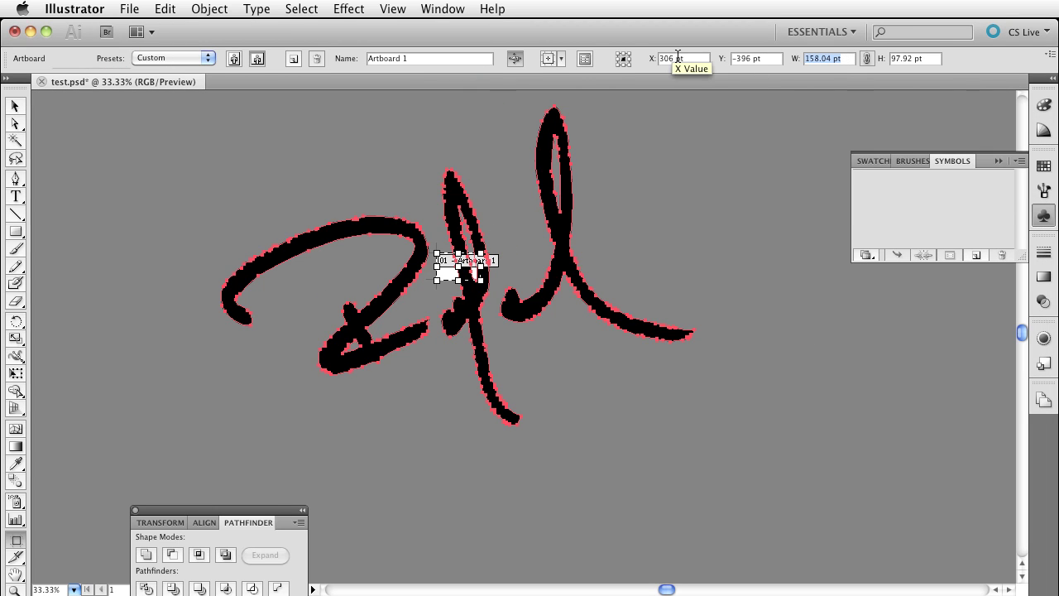
{"action": "type", "text": "10\""}
{"action": "key", "text": "Return"}
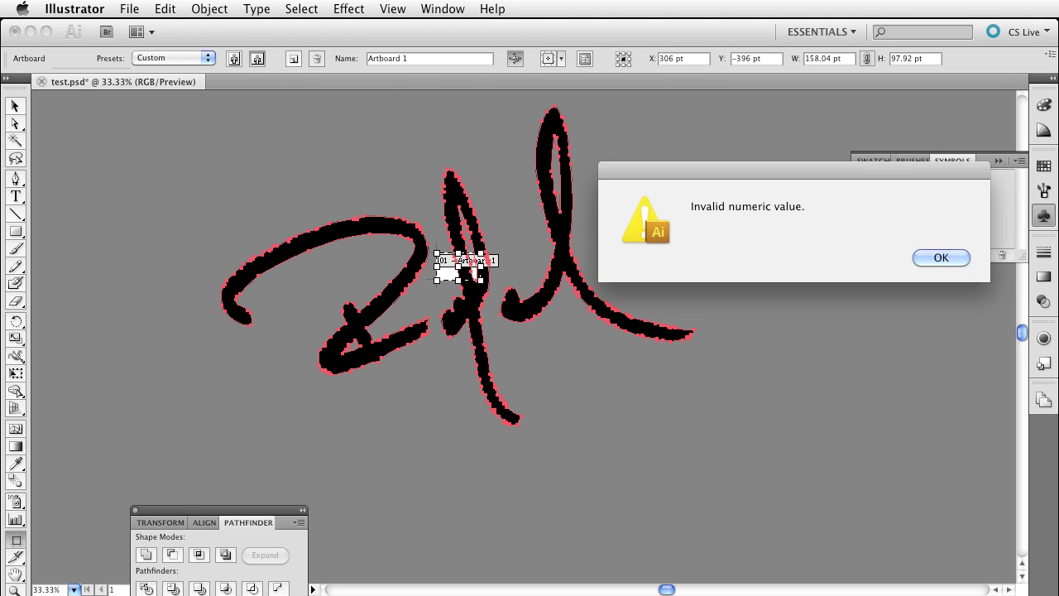
{"action": "key", "text": "Return"}
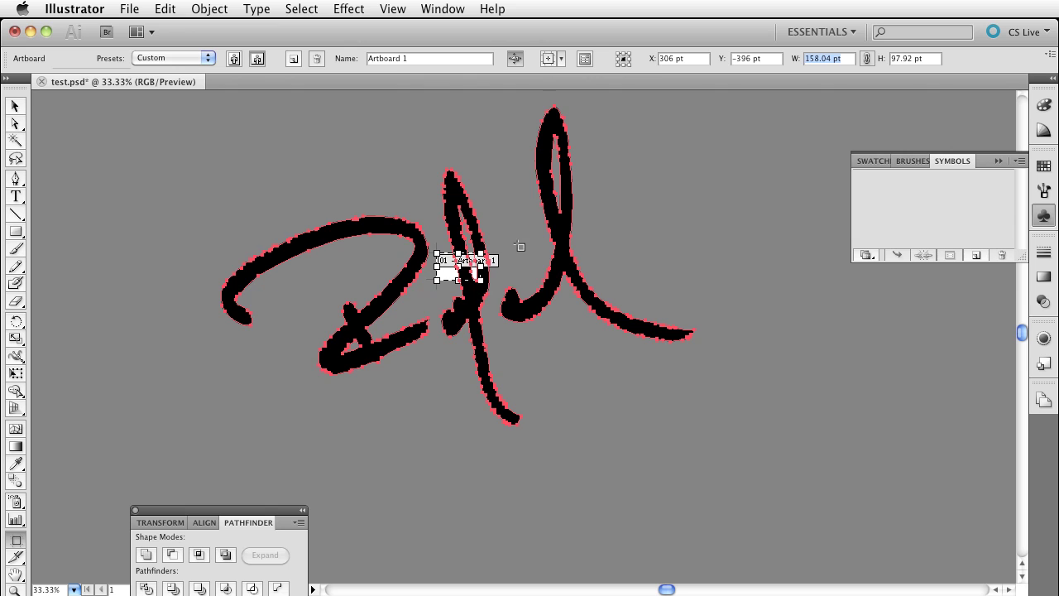
Enlarge the artboard to about 3579 × 2217 pt so that it encloses the whole signature
{"action": "left_click_drag", "start_coordinate": [483, 251], "coordinate": [829, 117]}
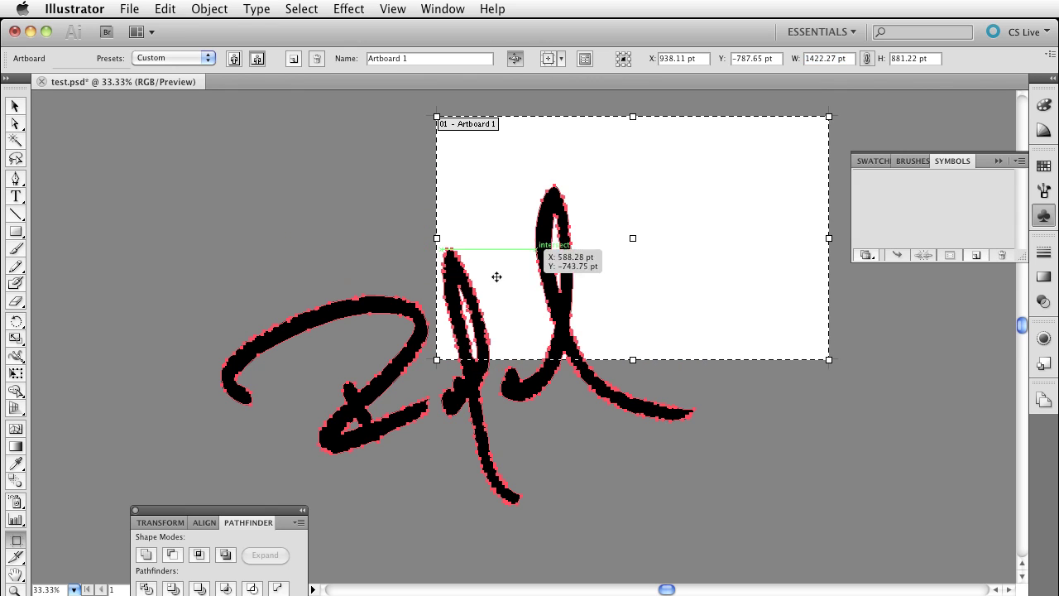
{"action": "left_click_drag", "start_coordinate": [436, 359], "coordinate": [38, 579]}
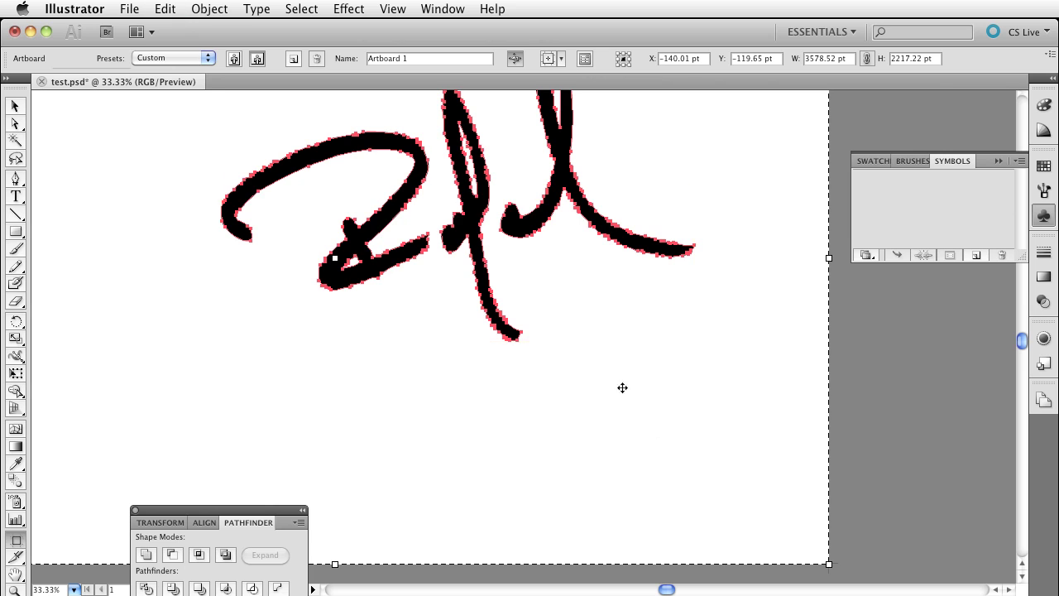
Switch to Photoshop and create a new document 10 inches wide and 2 inches high
{"action": "left_click", "coordinate": [30, 32]}
{"action": "key", "text": "super+Tab"}
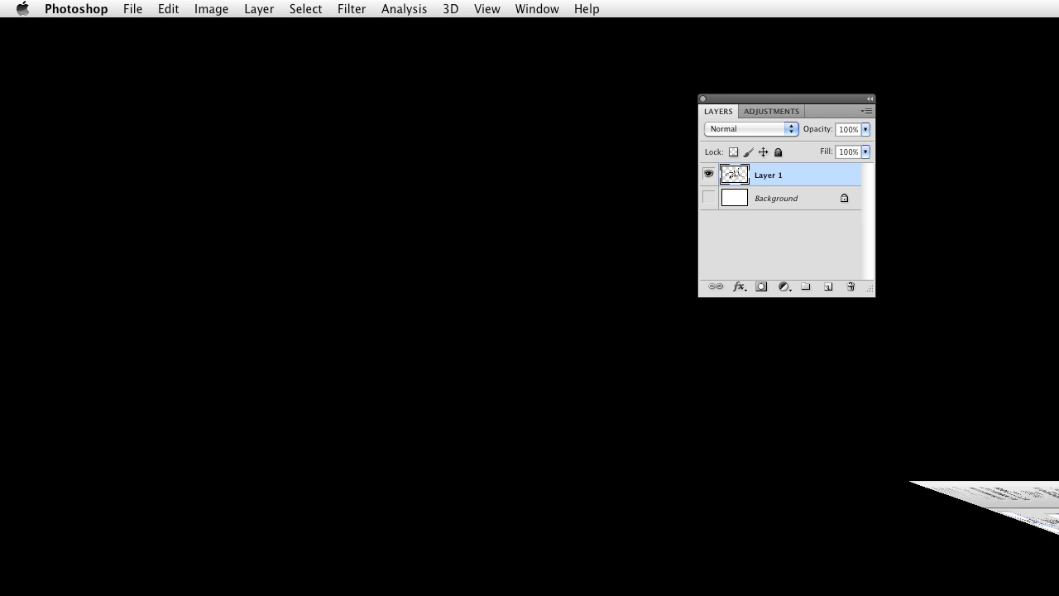
{"action": "left_click", "coordinate": [132, 9]}
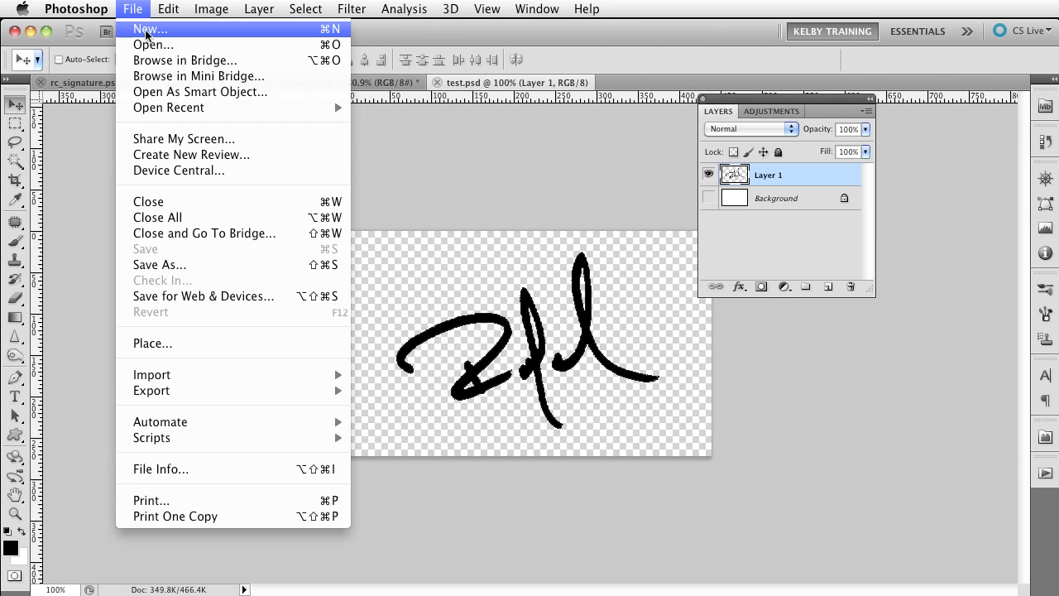
{"action": "left_click", "coordinate": [675, 309]}
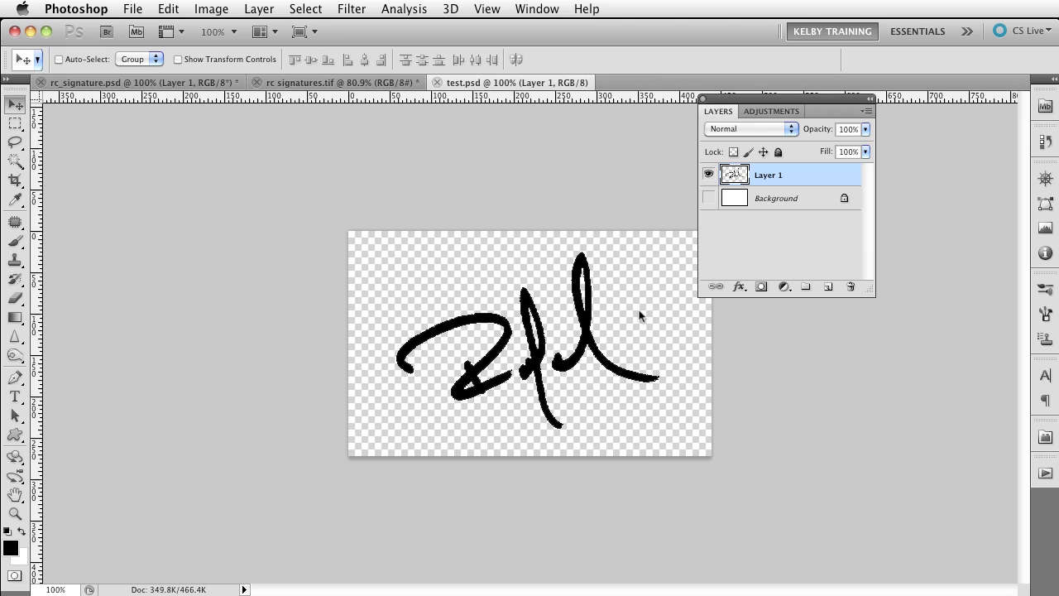
{"action": "key", "text": "super+n"}
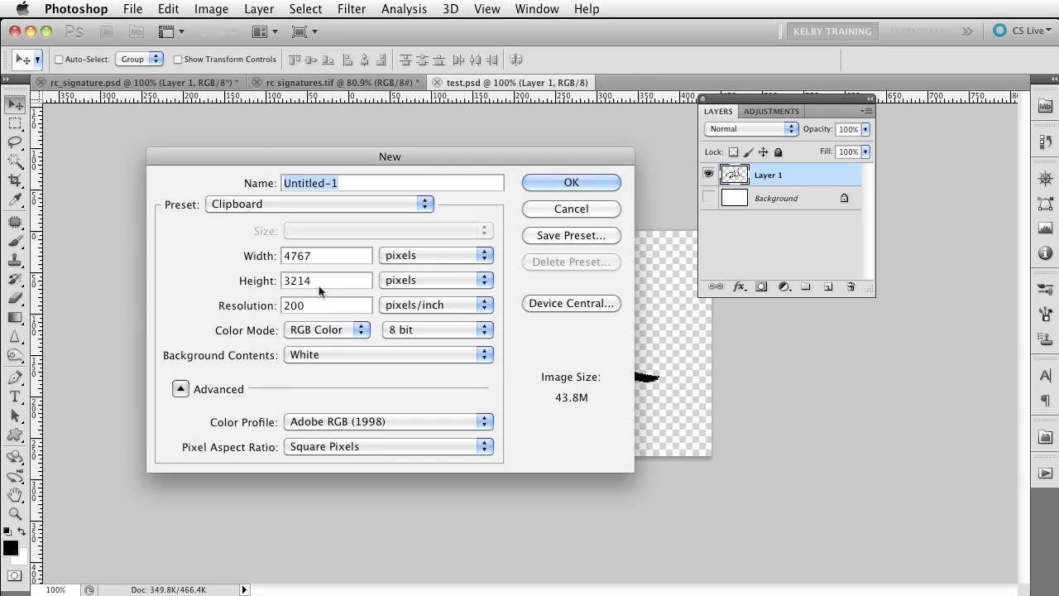
{"action": "key", "text": "Tab"}
{"action": "left_click", "coordinate": [430, 255]}
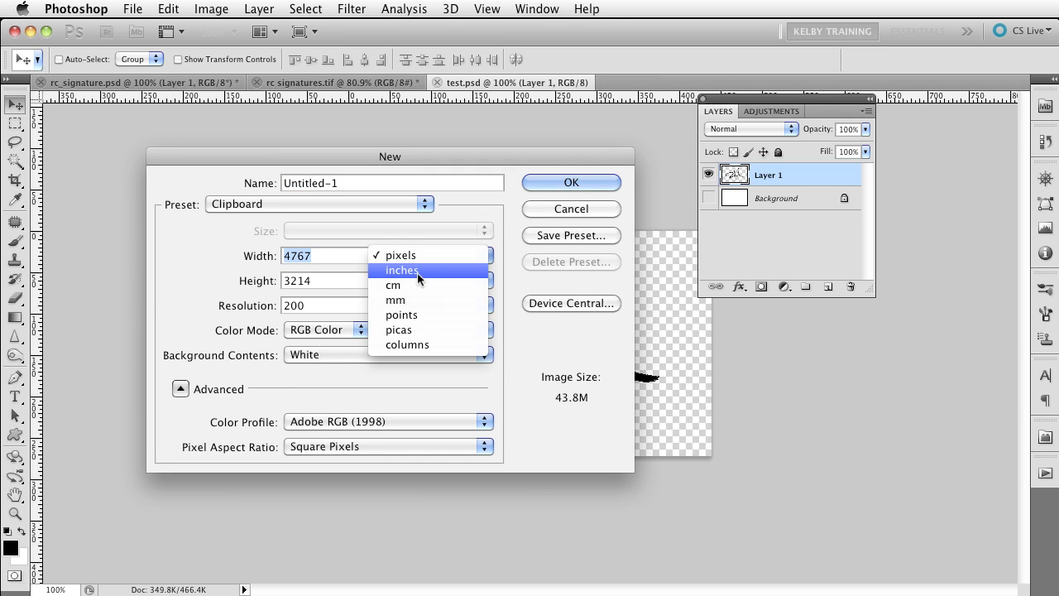
{"action": "left_click", "coordinate": [405, 272]}
{"action": "type", "text": "10"}
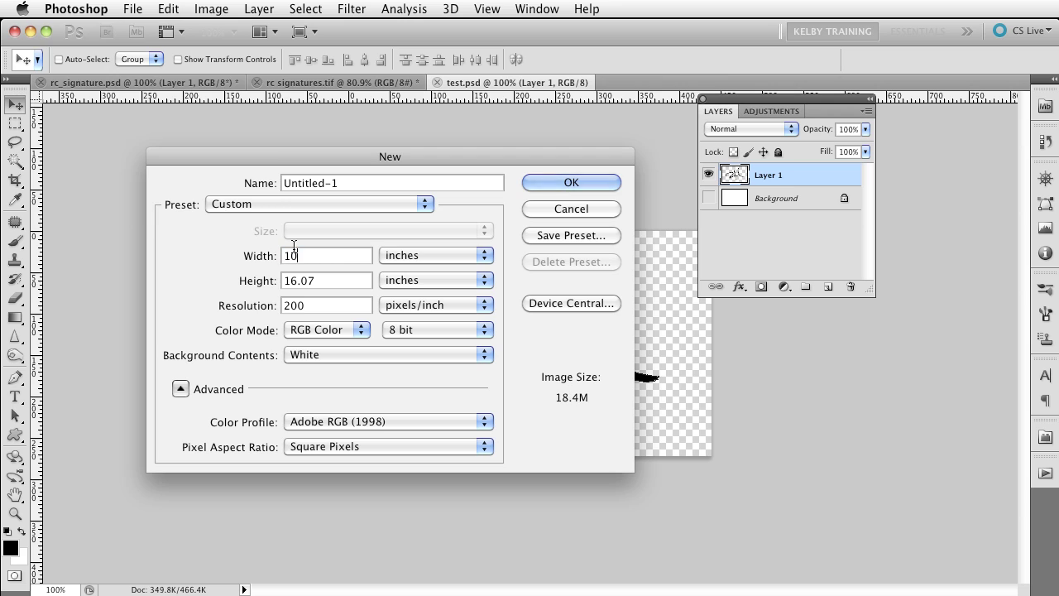
{"action": "key", "text": "Tab"}
{"action": "type", "text": "2"}
{"action": "key", "text": "Return"}
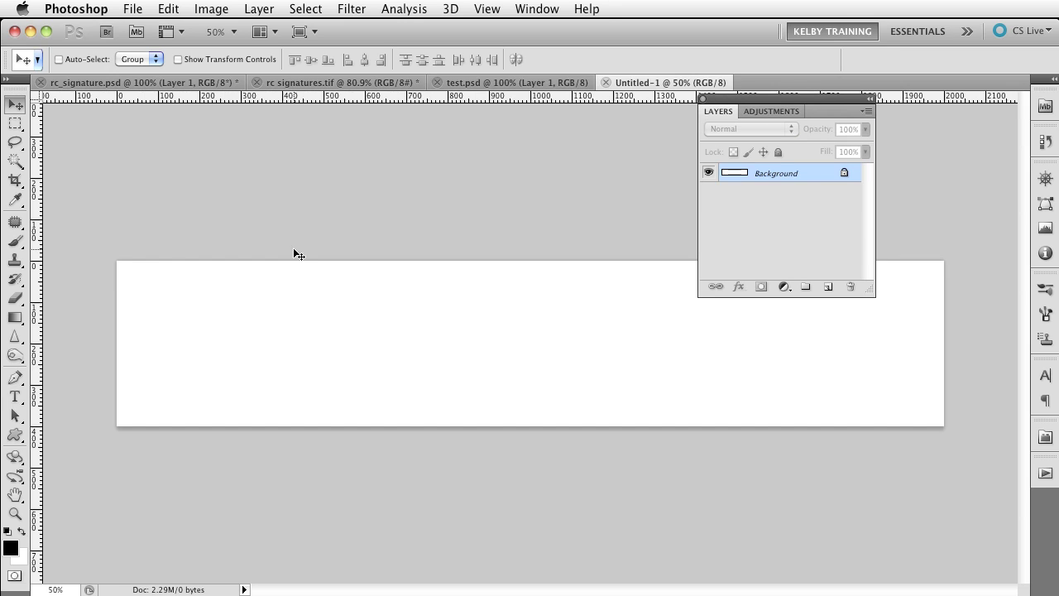
Paste the copied signature into the new document as a Smart Object
{"action": "key", "text": "super+v"}
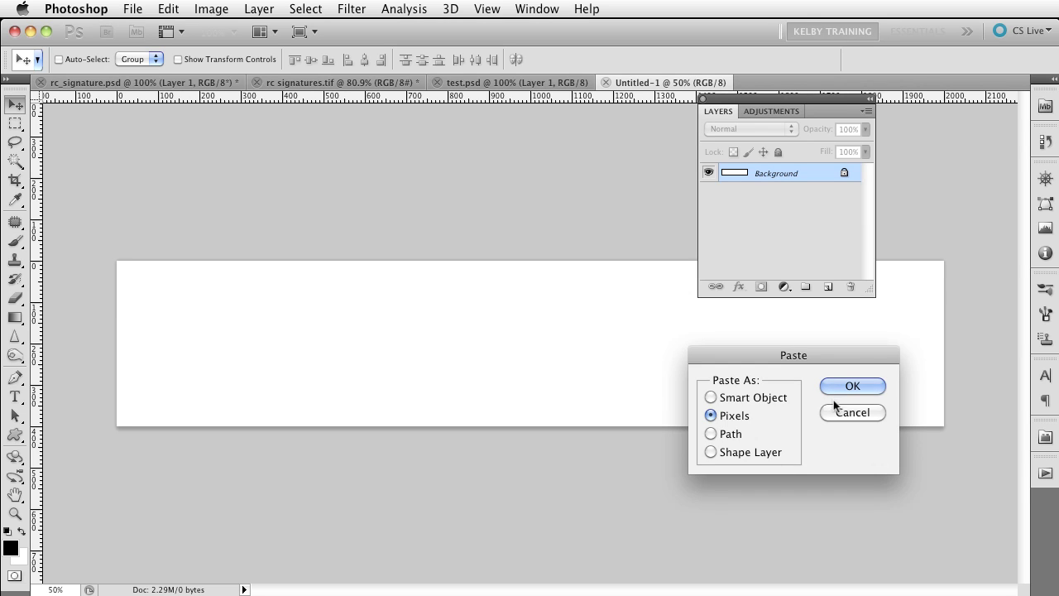
{"action": "left_click", "coordinate": [762, 399]}
{"action": "left_click", "coordinate": [863, 384]}
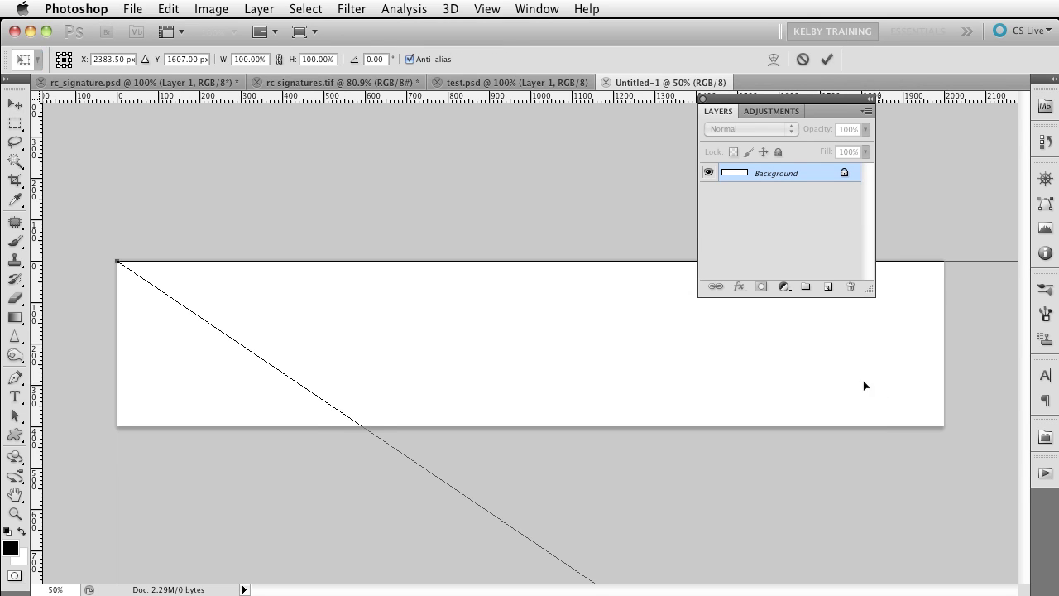
Scale the pasted signature proportionally to about 12% and place it at the left end of the canvas
{"action": "left_click_drag", "start_coordinate": [120, 265], "coordinate": [603, 451]}
{"action": "left_click_drag", "start_coordinate": [756, 567], "coordinate": [226, 212]}
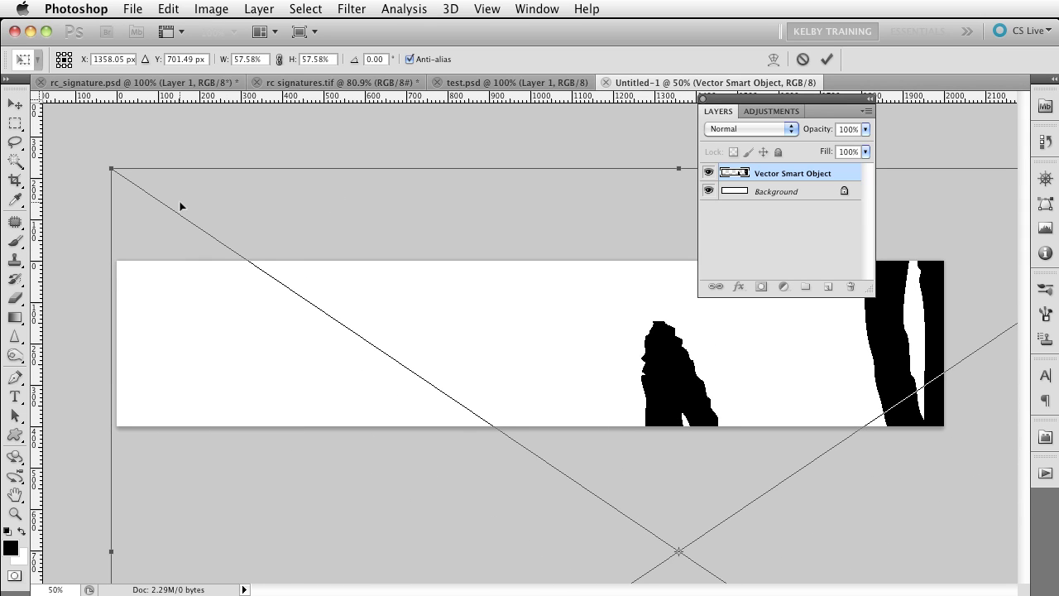
{"action": "mouse_move", "coordinate": [118, 173]}
{"action": "left_mouse_down"}
{"action": "mouse_move", "coordinate": [532, 383]}
{"action": "mouse_move", "coordinate": [579, 430]}
{"action": "left_mouse_up"}
{"action": "mouse_move", "coordinate": [633, 487]}
{"action": "left_mouse_down"}
{"action": "mouse_move", "coordinate": [414, 294]}
{"action": "mouse_move", "coordinate": [671, 249]}
{"action": "mouse_move", "coordinate": [581, 273]}
{"action": "mouse_move", "coordinate": [570, 300]}
{"action": "left_mouse_up"}
{"action": "mouse_move", "coordinate": [478, 405]}
{"action": "left_mouse_down"}
{"action": "mouse_move", "coordinate": [471, 378]}
{"action": "mouse_move", "coordinate": [256, 371]}
{"action": "mouse_move", "coordinate": [270, 372]}
{"action": "left_mouse_up"}
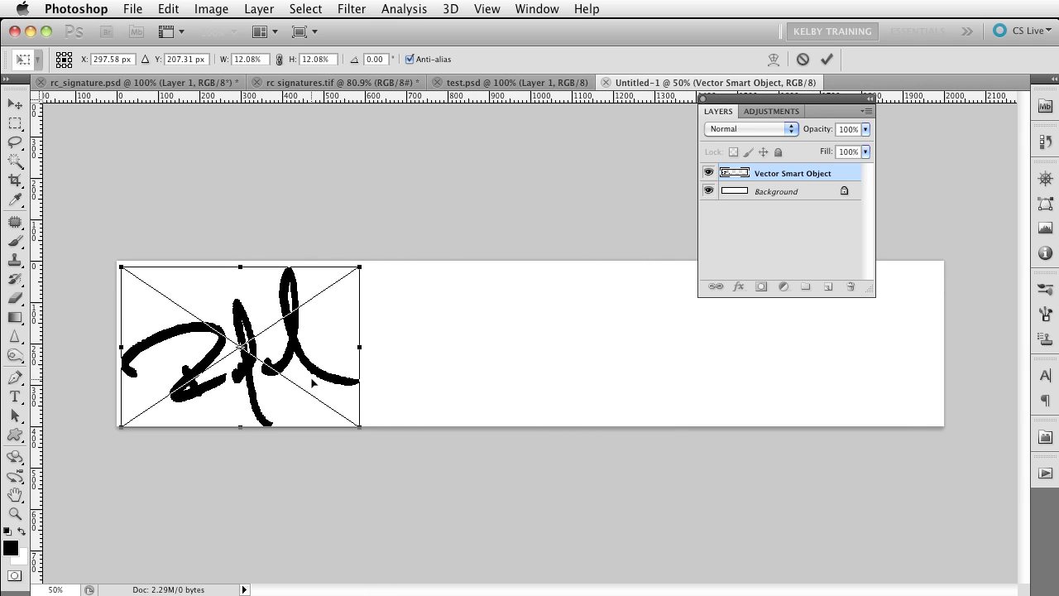
{"action": "key", "text": "Return"}
Crop the canvas to the signature, about 605 × 400 px, removing the empty area beside it
{"action": "key", "text": "c"}
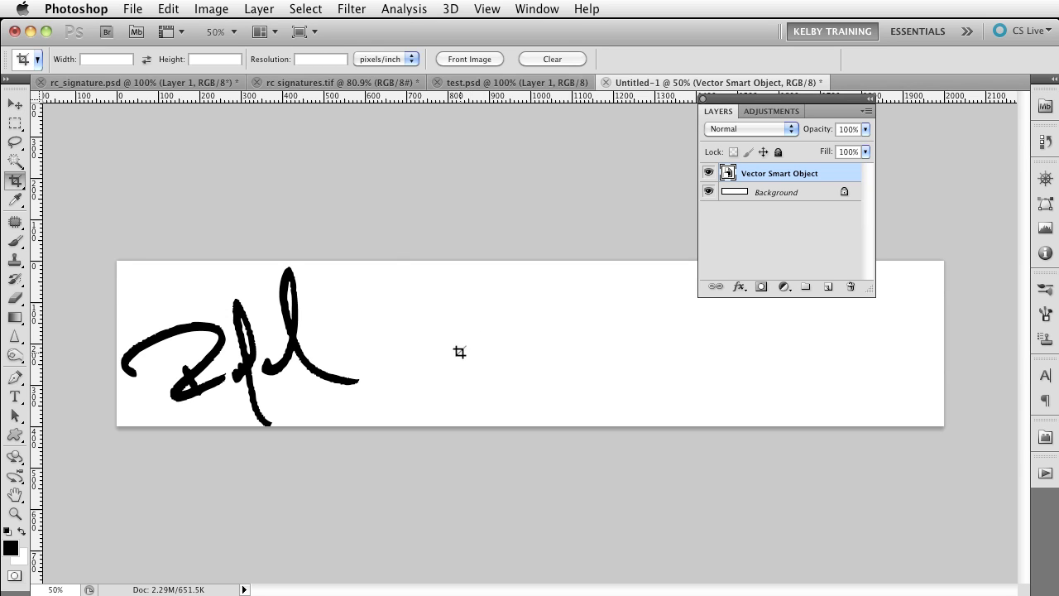
{"action": "left_click_drag", "start_coordinate": [68, 211], "coordinate": [368, 492]}
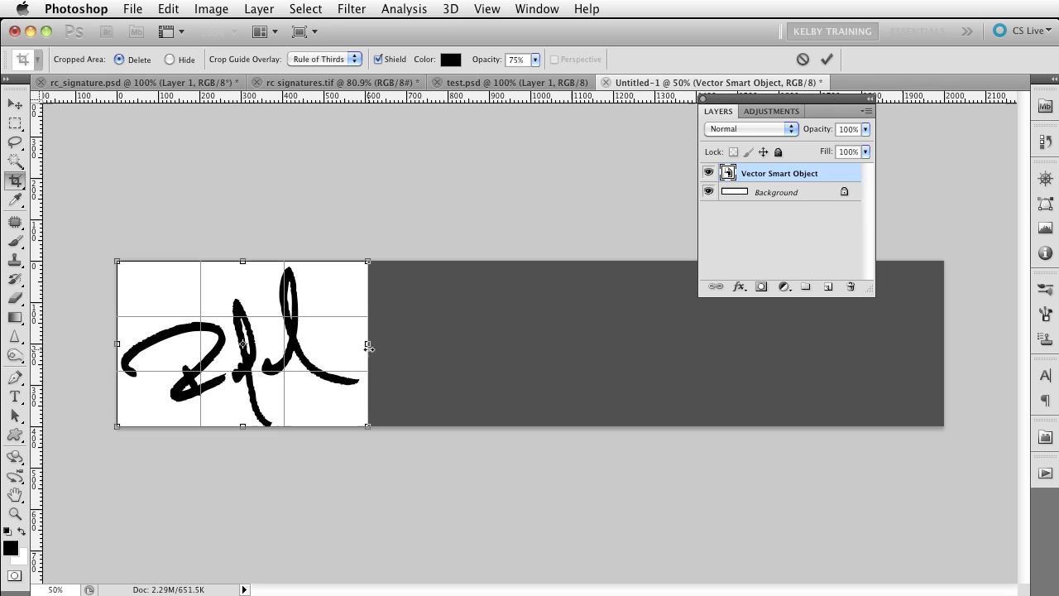
{"action": "key", "text": "Return"}
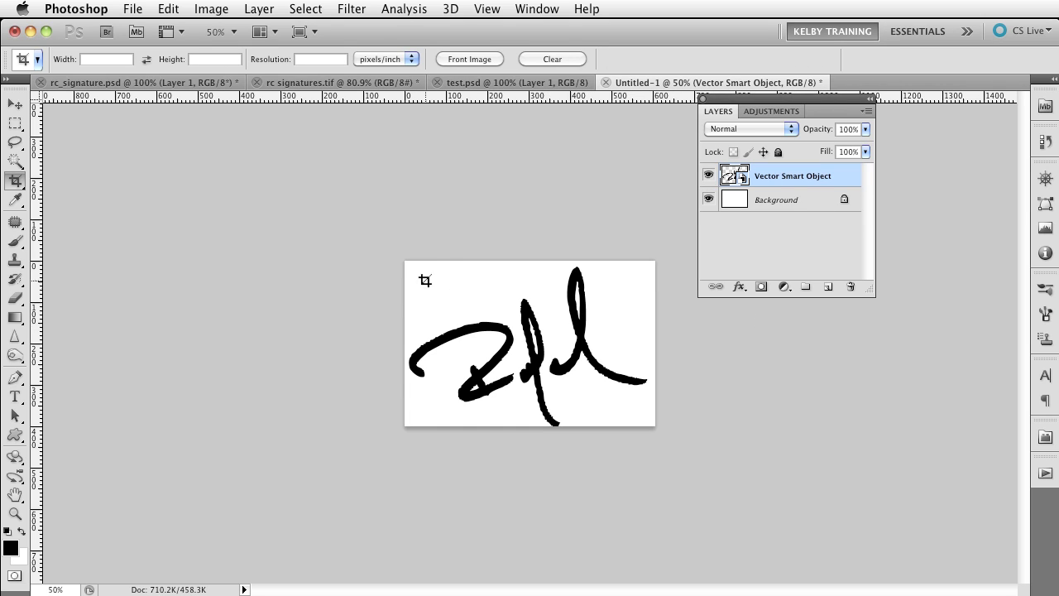
{"action": "left_click_drag", "start_coordinate": [734, 449], "coordinate": [404, 261]}
{"action": "left_click_drag", "start_coordinate": [663, 354], "coordinate": [822, 347]}
{"action": "key", "text": "Escape"}
{"action": "left_click_drag", "start_coordinate": [335, 217], "coordinate": [770, 499]}
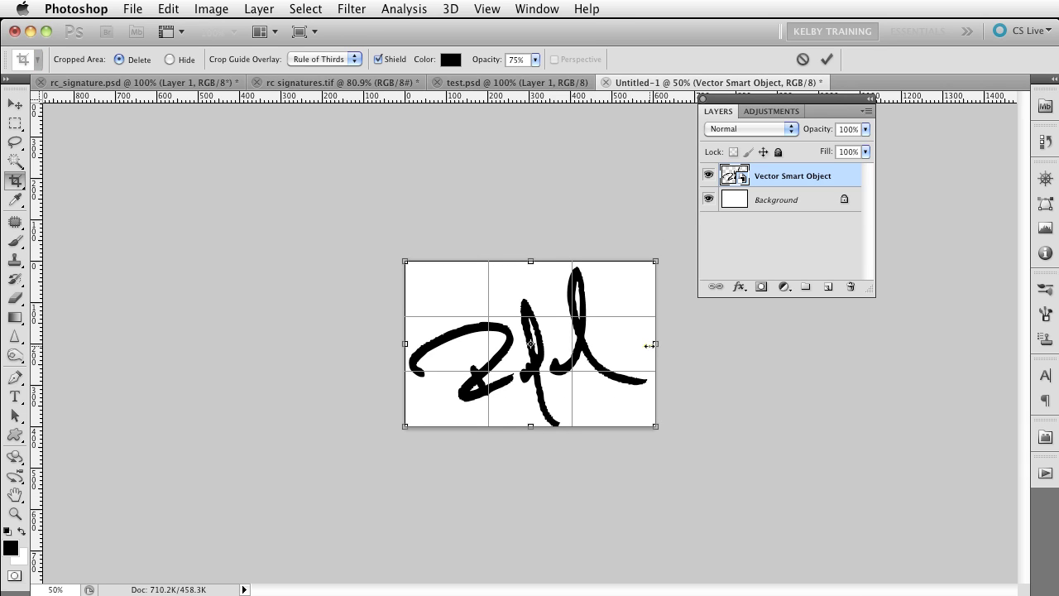
{"action": "key", "text": "Escape"}
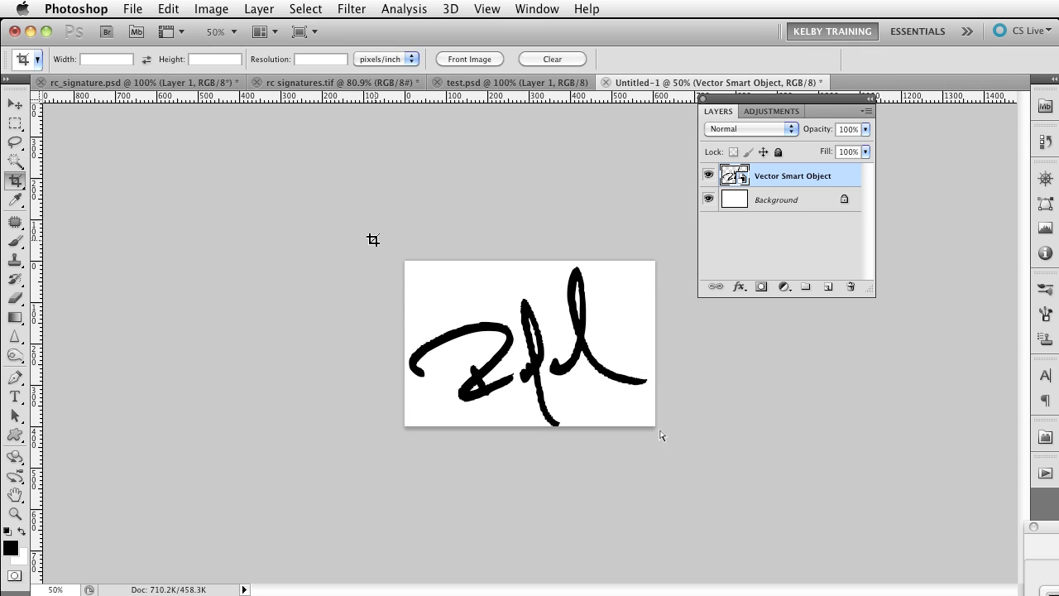
Widen the canvas evenly on both sides of the signature with the Crop tool to about 1185 × 400 px
{"action": "left_click_drag", "start_coordinate": [362, 186], "coordinate": [577, 332]}
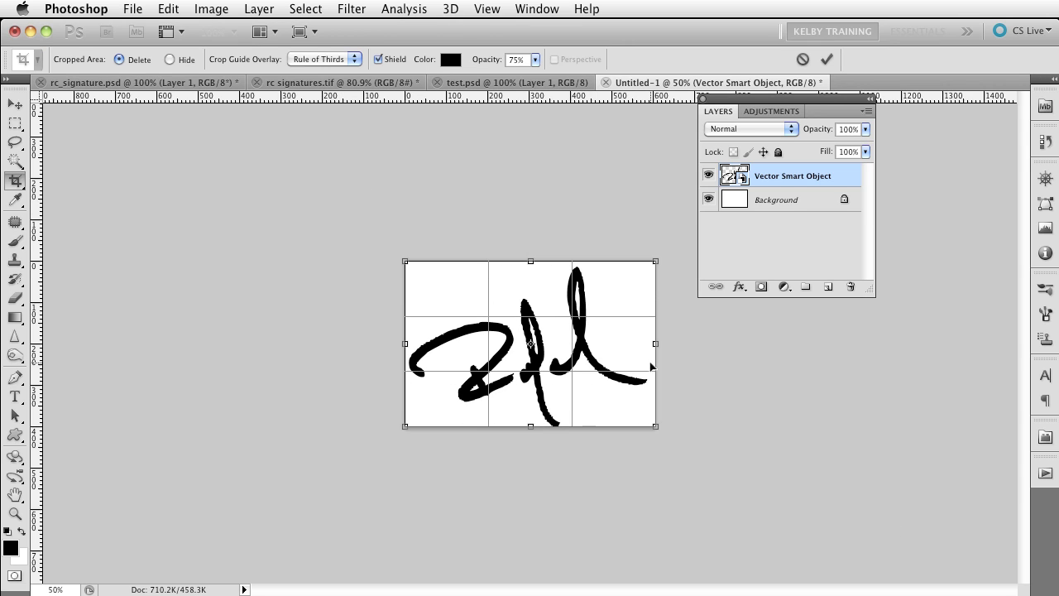
{"action": "left_click_drag", "start_coordinate": [657, 343], "coordinate": [775, 343]}
{"action": "key", "text": "Return"}
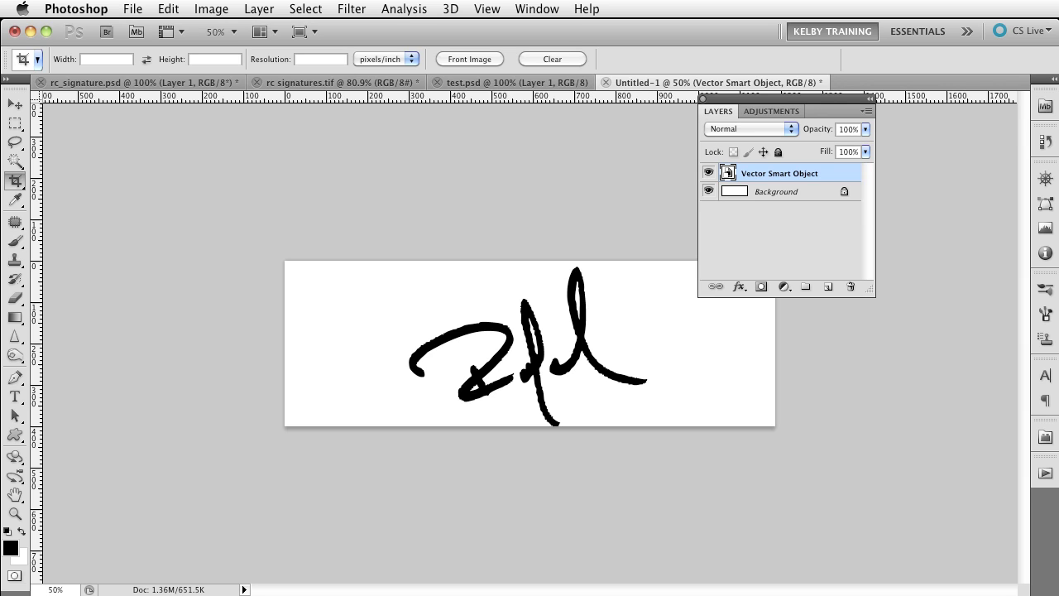
Open lukas-1.jpg in its own document tab
{"action": "left_click_drag", "start_coordinate": [1039, 299], "coordinate": [896, 88]}
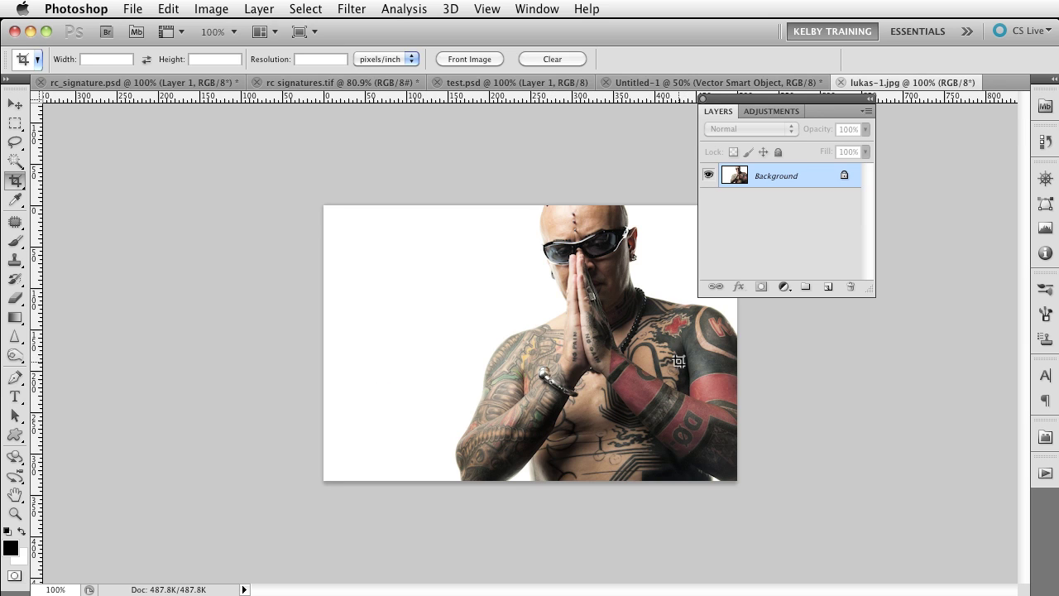
Copy the signature Smart Object from Untitled-1 into lukas-1.jpg with the Move tool, accepting the color profile conversion
{"action": "left_click", "coordinate": [646, 82]}
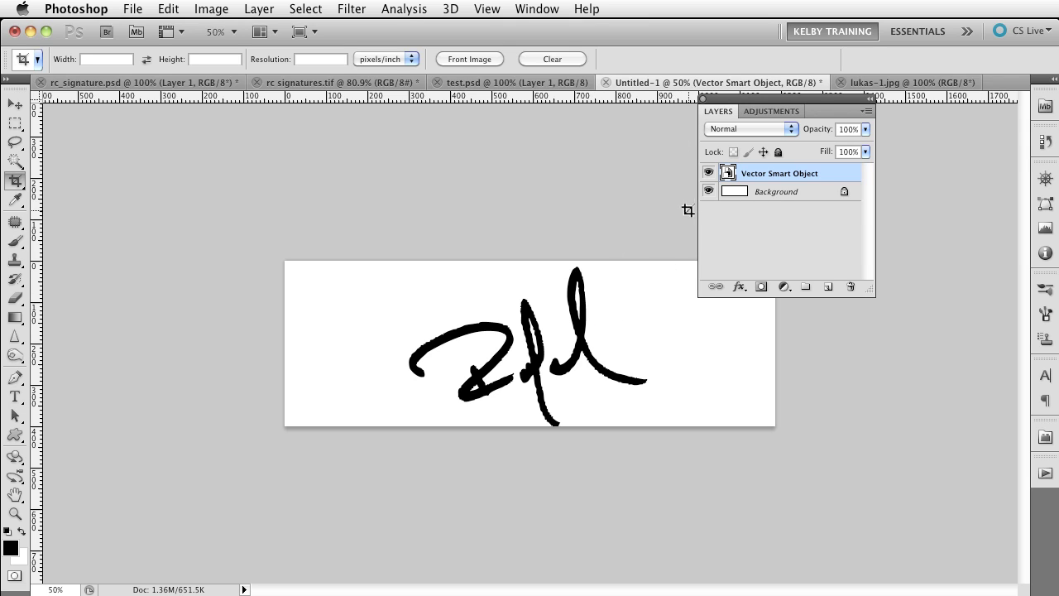
{"action": "key", "text": "v"}
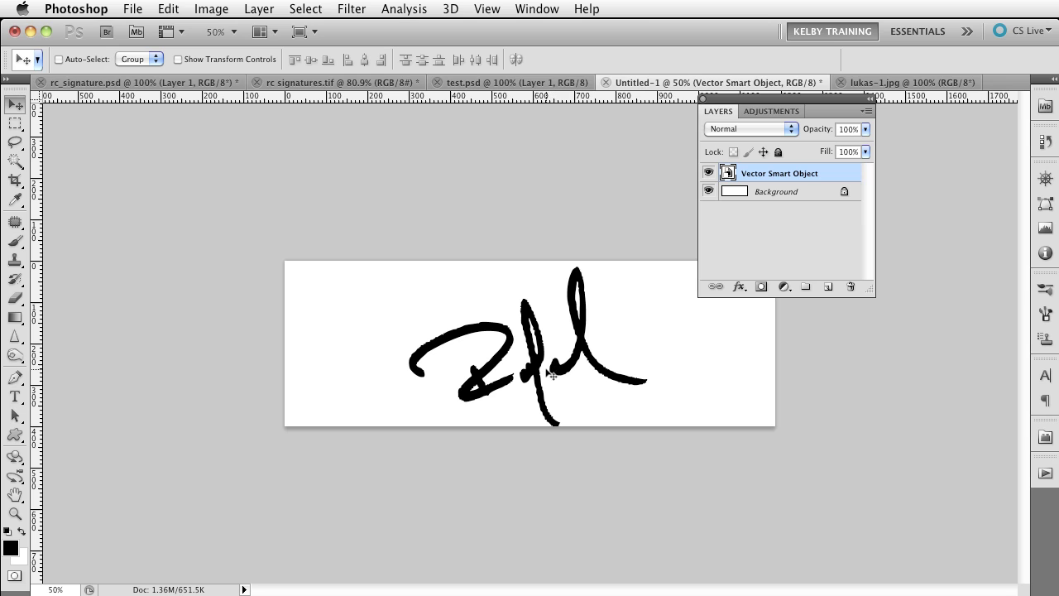
{"action": "mouse_move", "coordinate": [536, 344]}
{"action": "left_mouse_down"}
{"action": "mouse_move", "coordinate": [863, 88]}
{"action": "mouse_move", "coordinate": [617, 305]}
{"action": "left_mouse_up"}
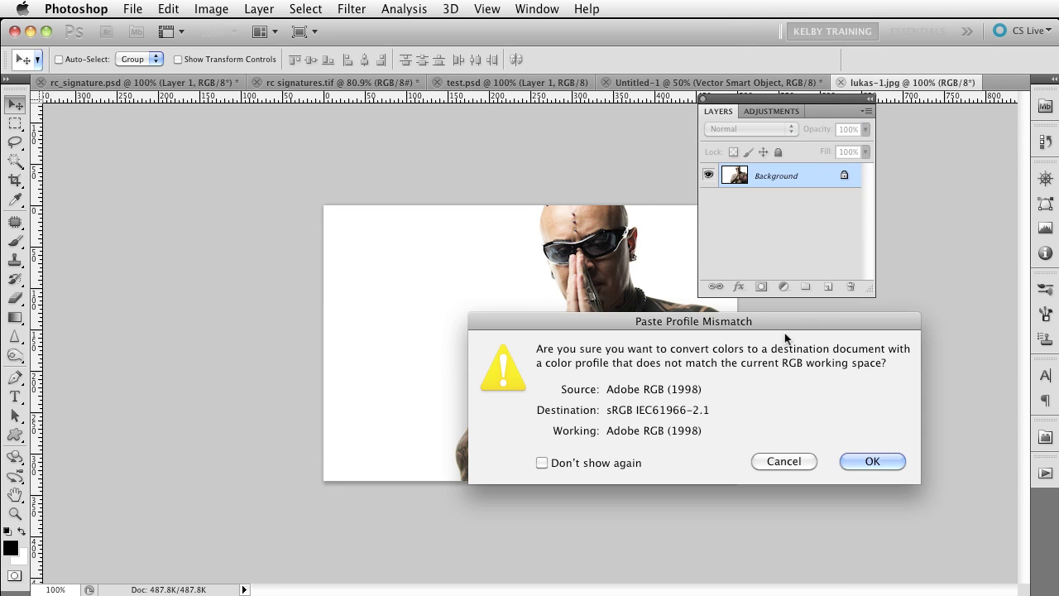
{"action": "left_click", "coordinate": [867, 460]}
Reposition the signature over the photo, then delete its Vector Smart Object layer from lukas-1.jpg
{"action": "mouse_move", "coordinate": [628, 400]}
{"action": "left_mouse_down"}
{"action": "mouse_move", "coordinate": [579, 393]}
{"action": "mouse_move", "coordinate": [712, 389]}
{"action": "mouse_move", "coordinate": [600, 396]}
{"action": "left_mouse_up"}
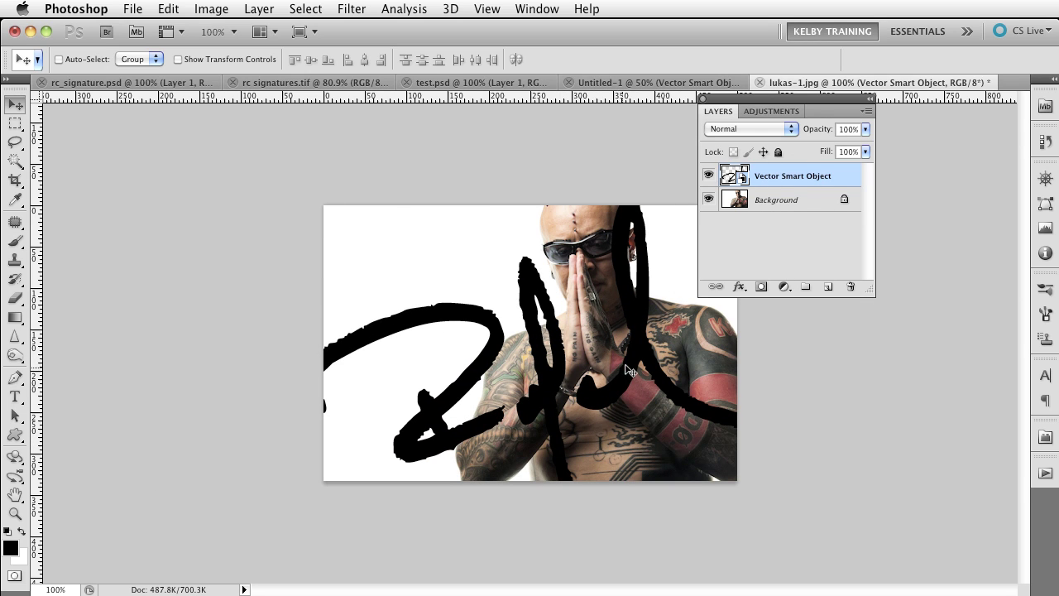
{"action": "left_click_drag", "start_coordinate": [622, 373], "coordinate": [652, 377]}
{"action": "mouse_move", "coordinate": [818, 184]}
{"action": "left_mouse_down"}
{"action": "mouse_move", "coordinate": [866, 289]}
{"action": "mouse_move", "coordinate": [852, 286]}
{"action": "left_mouse_up"}
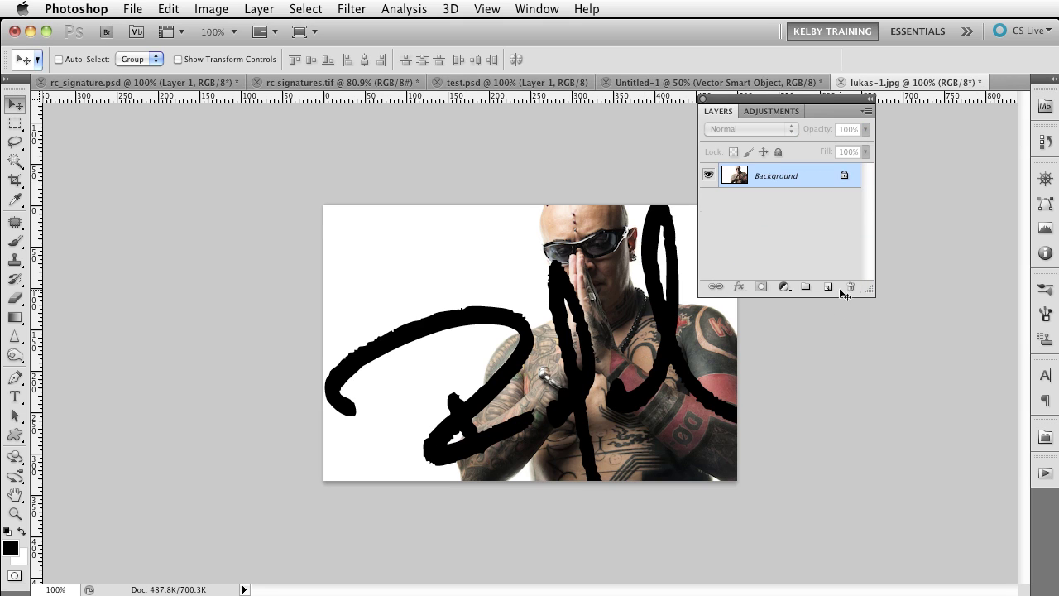
Start saving Untitled-1 under the - Personal folder, browse to My Print Watermarks, and cancel the save
{"action": "left_click", "coordinate": [654, 84]}
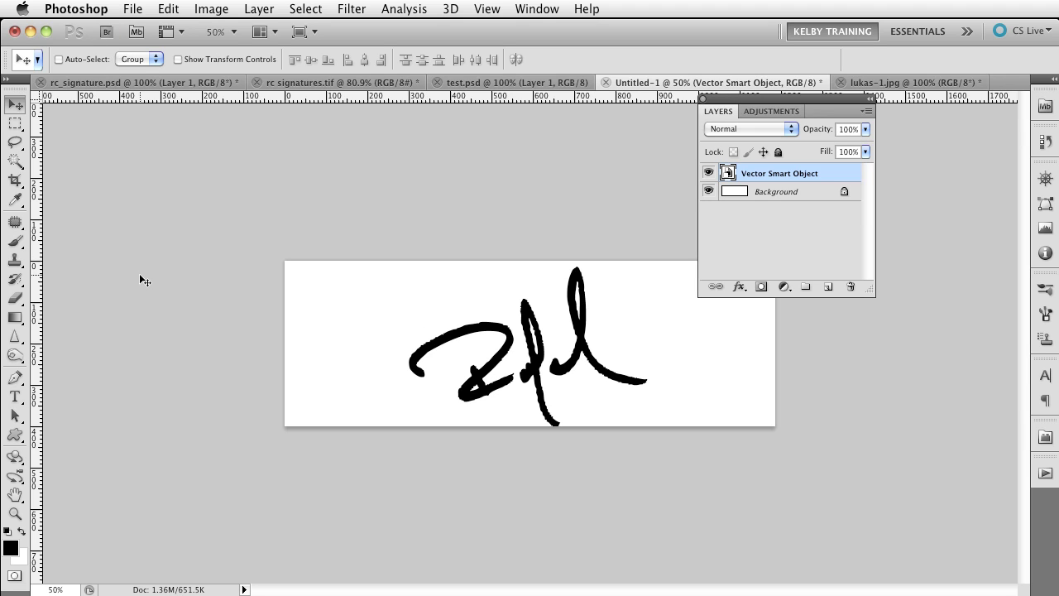
{"action": "left_click", "coordinate": [132, 8]}
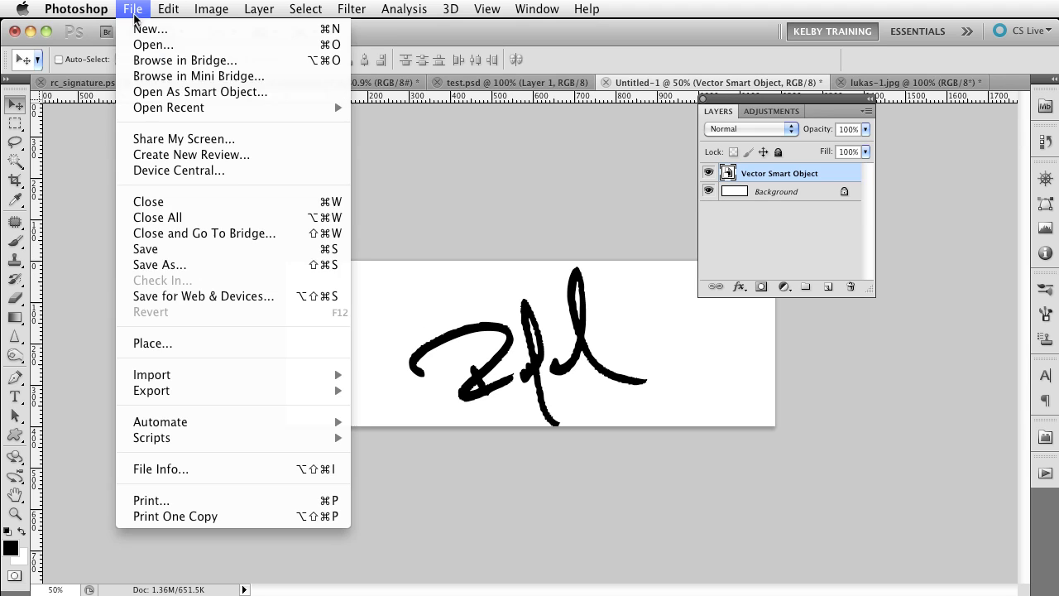
{"action": "left_click", "coordinate": [199, 270]}
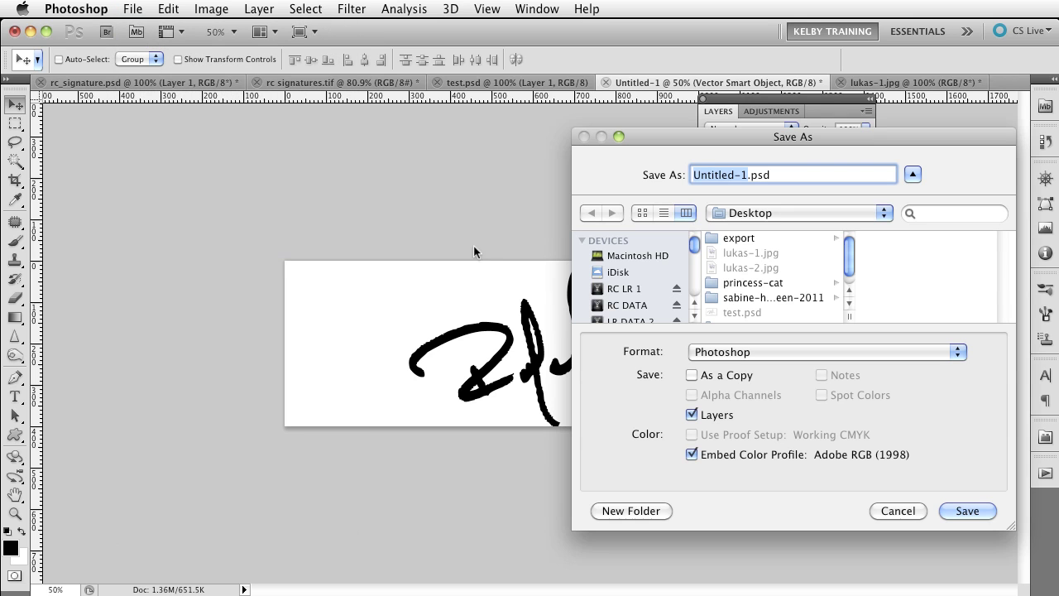
{"action": "left_click", "coordinate": [719, 214]}
{"action": "left_click", "coordinate": [761, 231]}
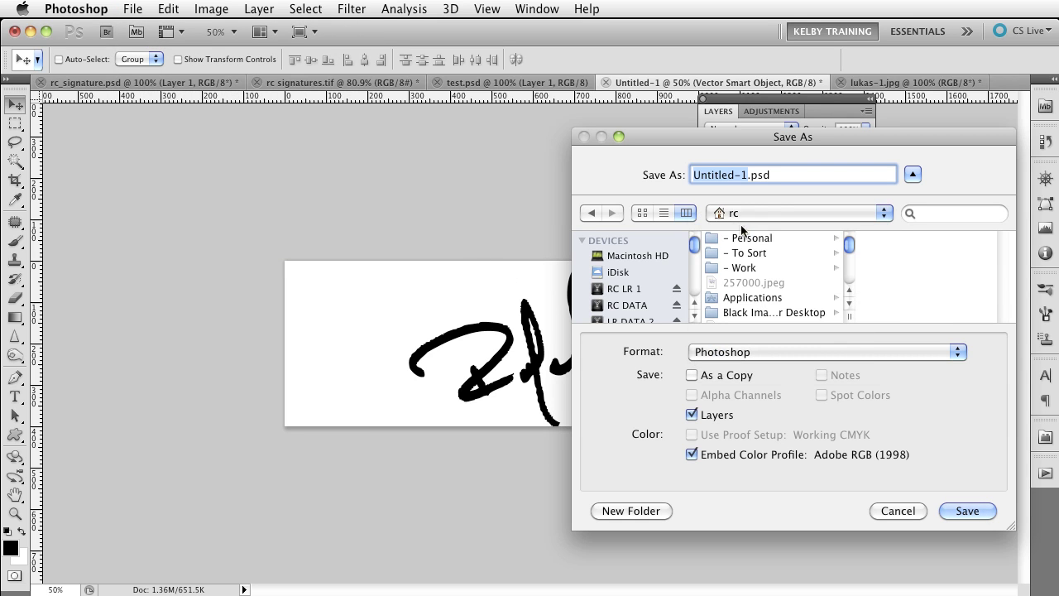
{"action": "left_click", "coordinate": [752, 238]}
{"action": "type", "text": "my"}
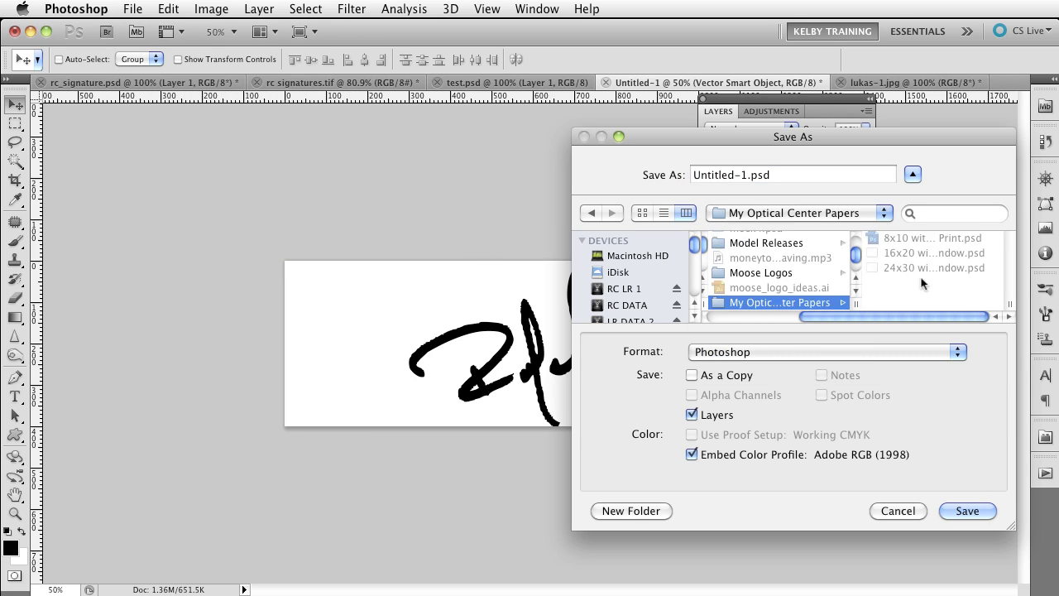
{"action": "left_click", "coordinate": [808, 300]}
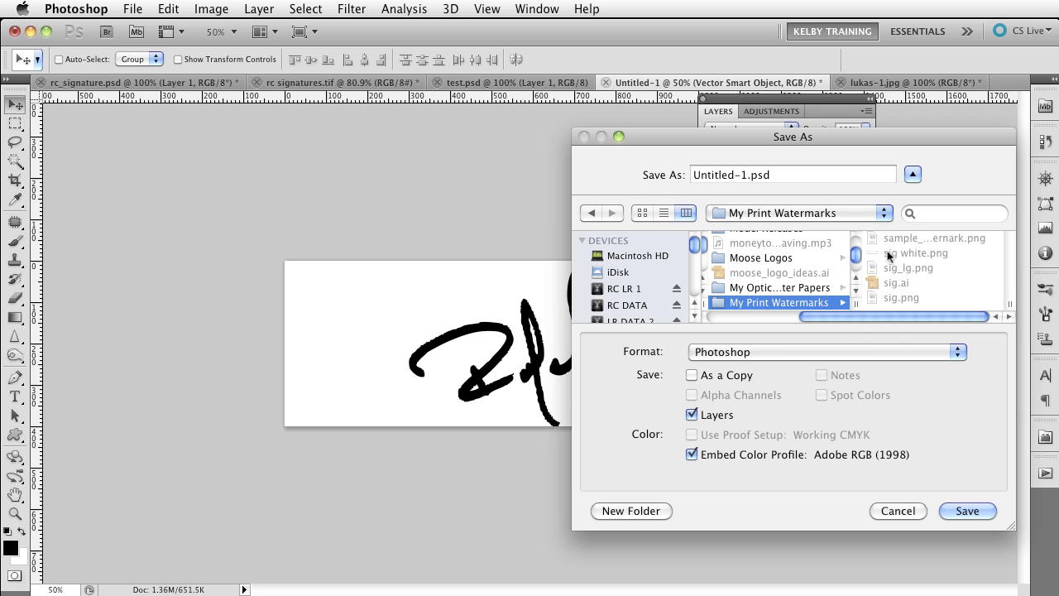
{"action": "left_click", "coordinate": [881, 511]}
Delete the white Background layer from Untitled-1 so that the signature sits on transparency
{"action": "left_click_drag", "start_coordinate": [756, 206], "coordinate": [850, 286]}
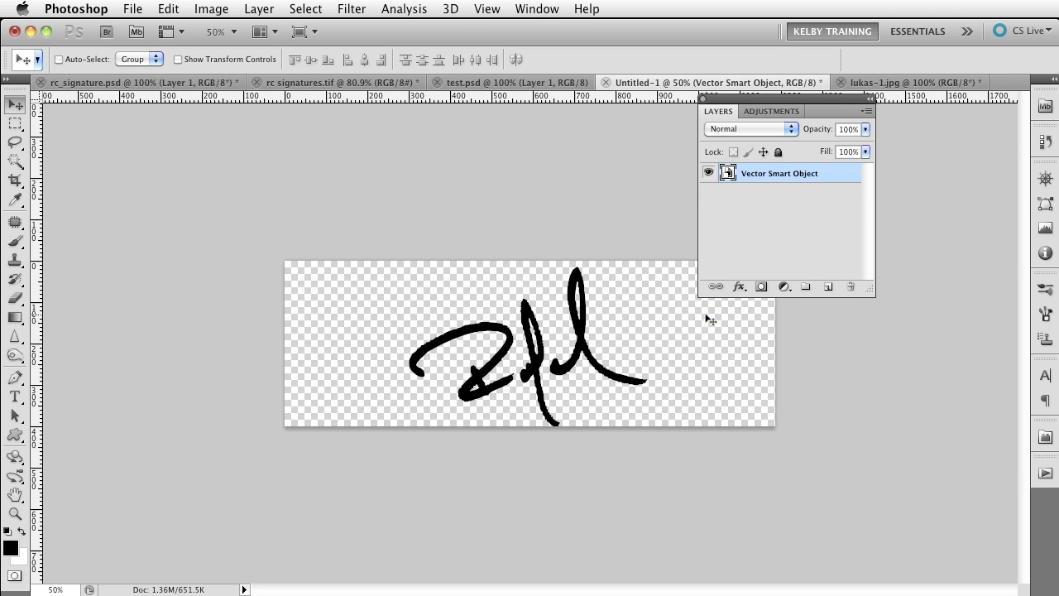
Place sig_lg.png from the - Personal folder's My Print Watermarks subfolder into the lukas-1.jpg document
{"action": "left_click", "coordinate": [913, 83]}
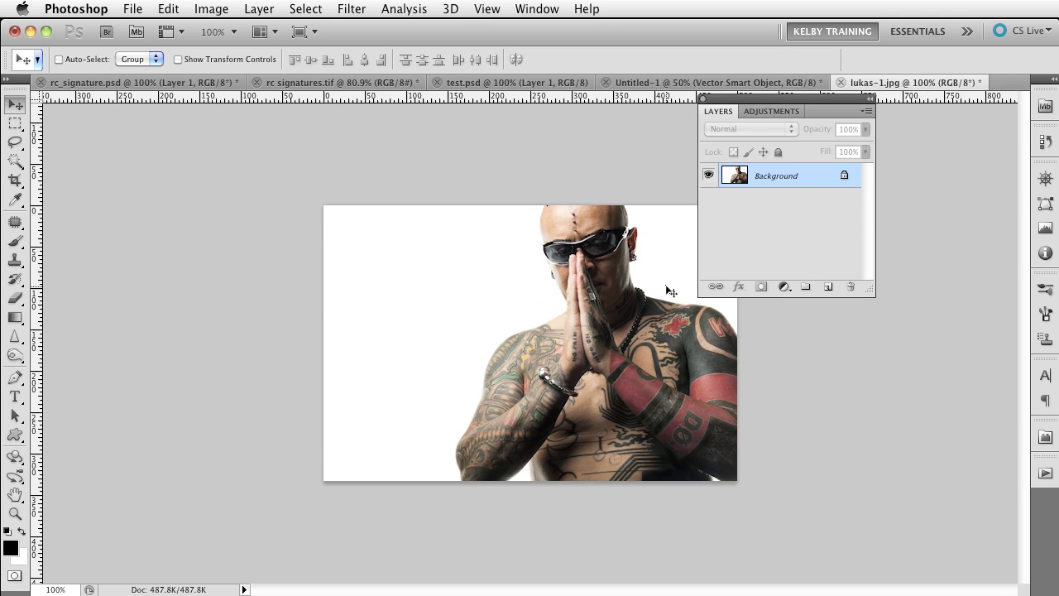
{"action": "left_click", "coordinate": [132, 8]}
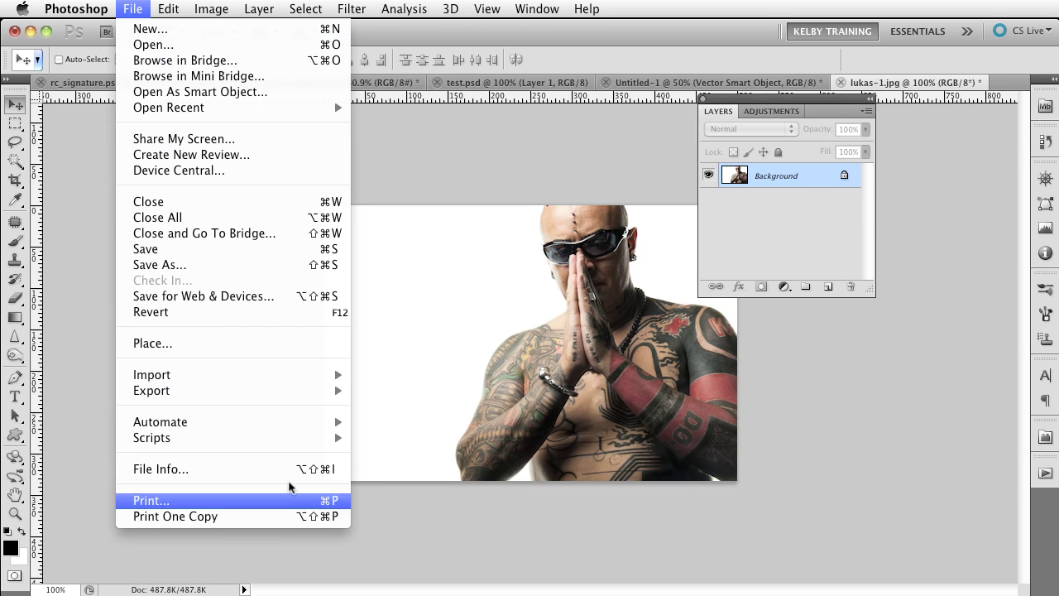
{"action": "left_click", "coordinate": [322, 346]}
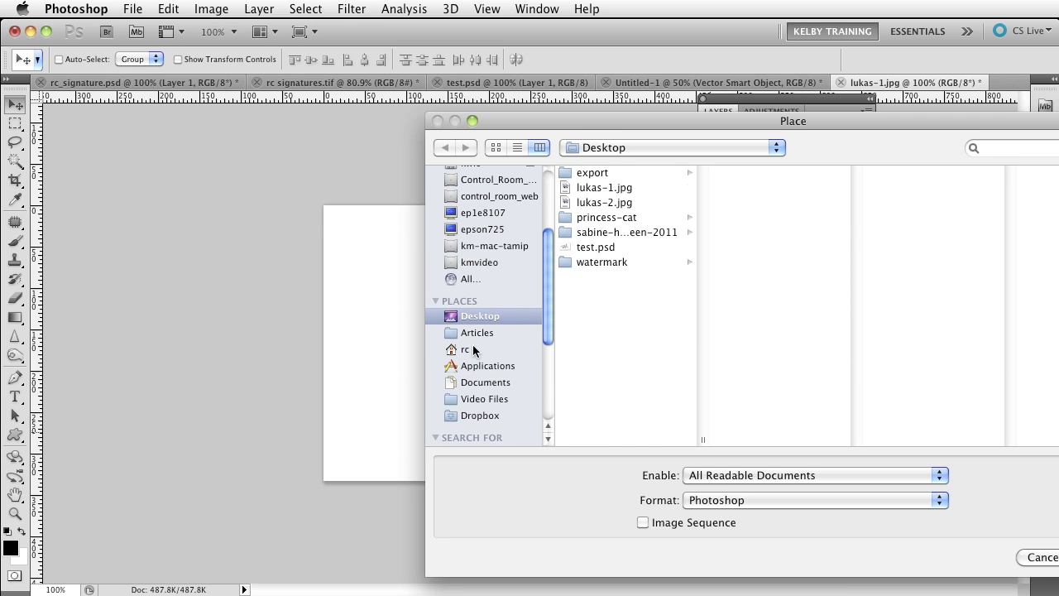
{"action": "left_click", "coordinate": [473, 348]}
{"action": "left_click", "coordinate": [620, 172]}
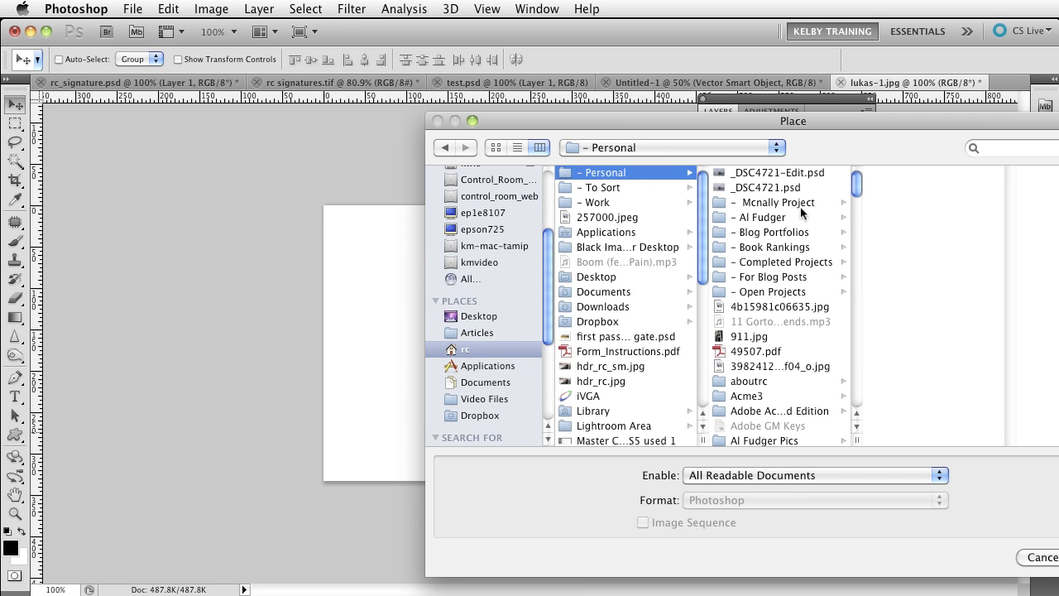
{"action": "type", "text": "my"}
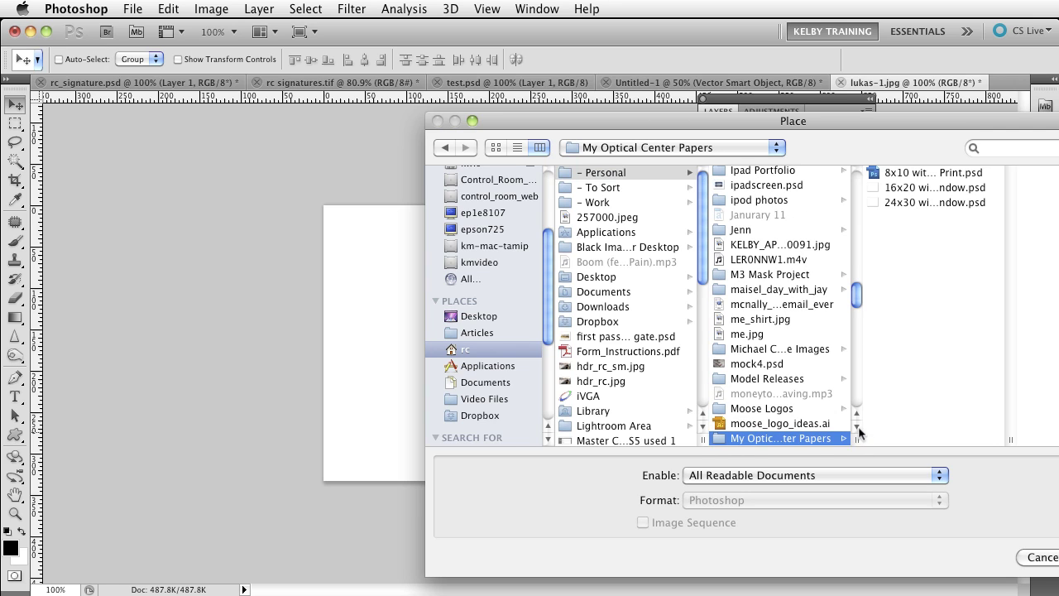
{"action": "scroll", "coordinate": [859, 436], "scroll_direction": "down", "scroll_amount": 1}
{"action": "key", "text": "Down"}
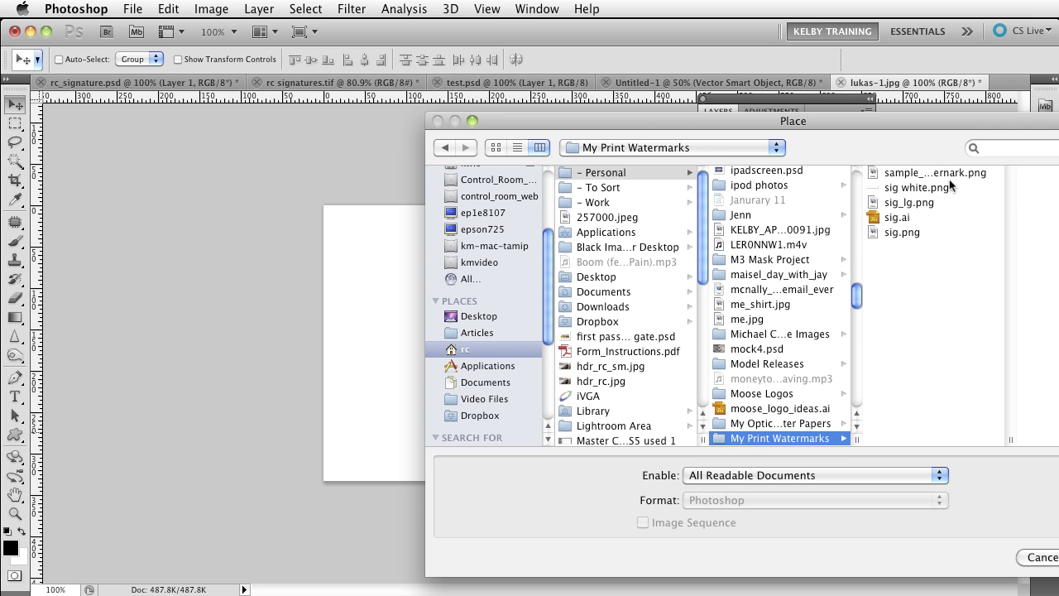
{"action": "left_click", "coordinate": [908, 202]}
{"action": "key", "text": "Return"}
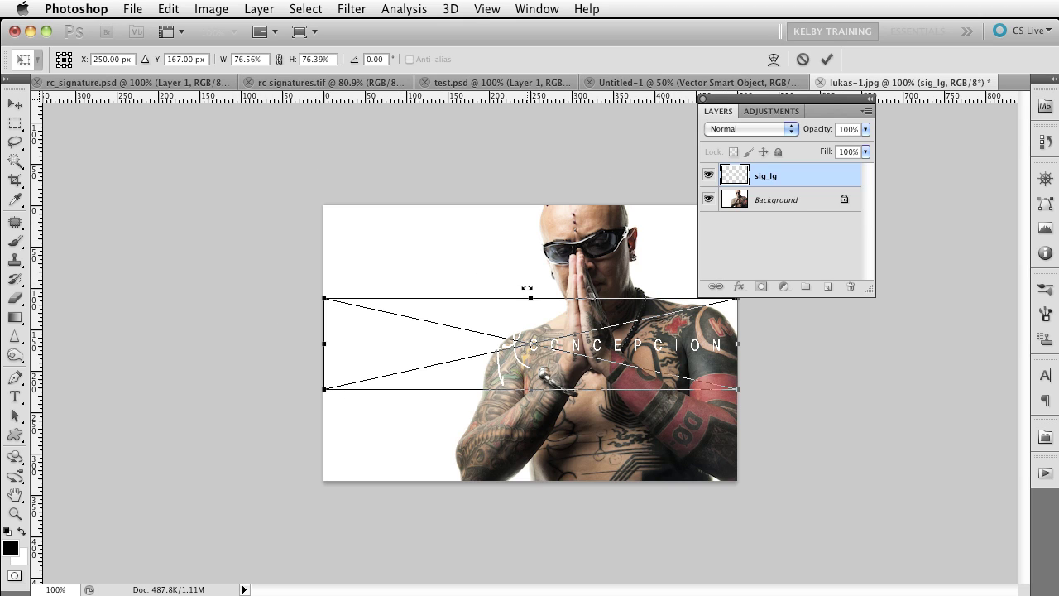
Enlarge the placed sig_lg signature to about 172% and move it lower over the photo
{"action": "left_click_drag", "start_coordinate": [329, 296], "coordinate": [117, 141]}
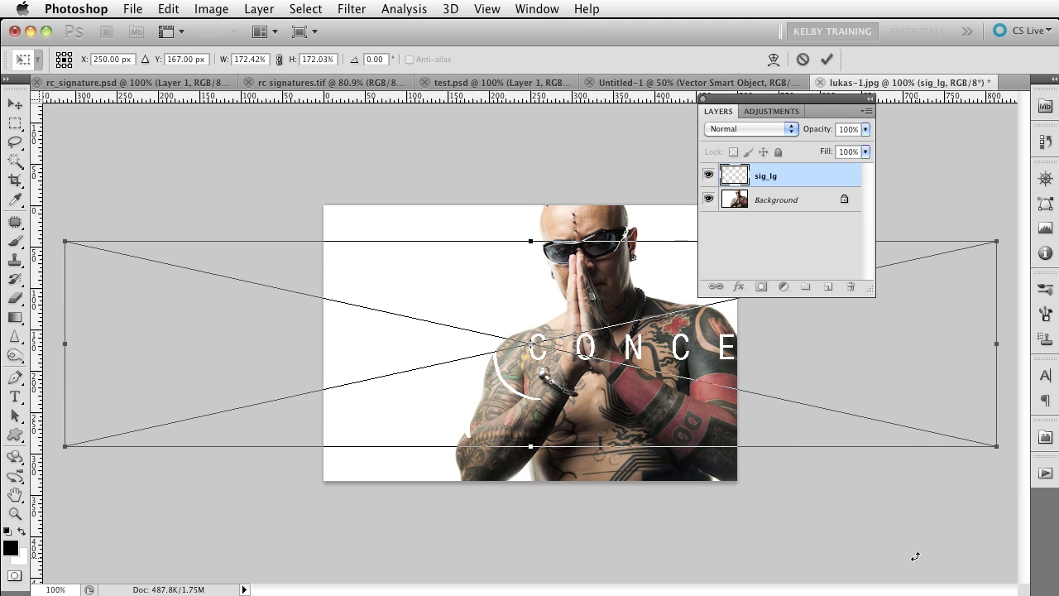
{"action": "key", "text": "Return"}
{"action": "mouse_move", "coordinate": [581, 351]}
{"action": "left_mouse_down"}
{"action": "mouse_move", "coordinate": [564, 408]}
{"action": "mouse_move", "coordinate": [676, 373]}
{"action": "mouse_move", "coordinate": [563, 402]}
{"action": "left_mouse_up"}
{"action": "key", "text": "ctrl+space"}
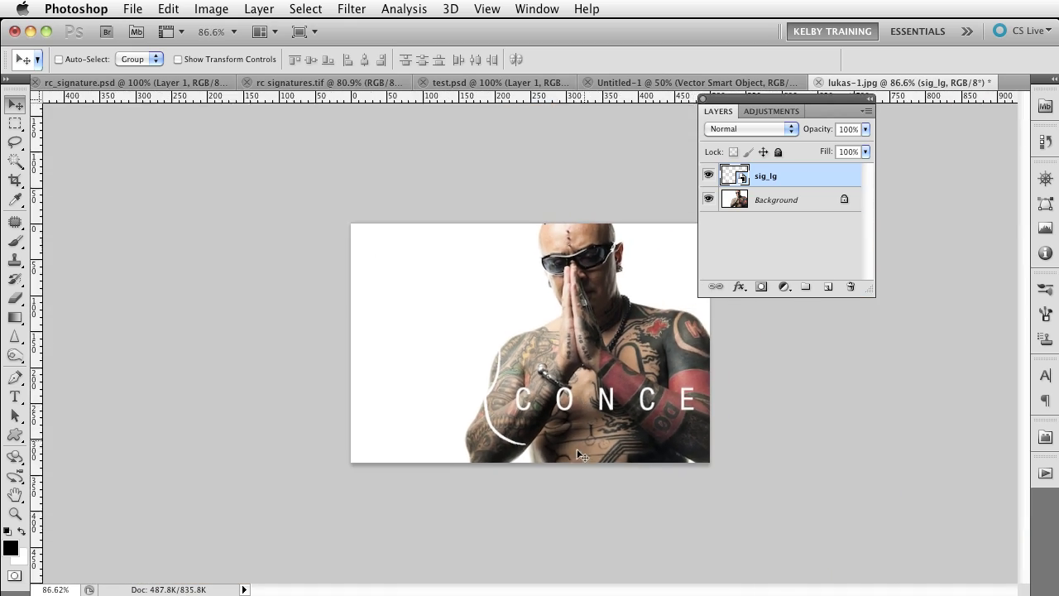
Start a free transform on the enlarged sig_lg signature, cancel it, and delete the sig_lg layer
{"action": "key", "text": "ctrl+t"}
{"action": "key", "text": "ctrl+space"}
{"action": "left_click_drag", "start_coordinate": [390, 350], "coordinate": [345, 362]}
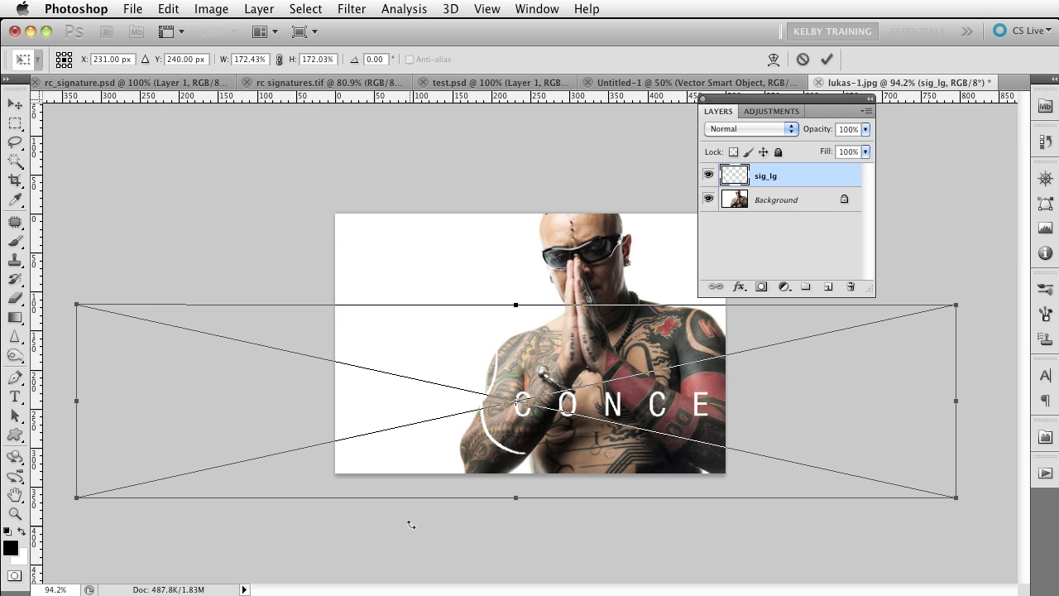
{"action": "key", "text": "Escape"}
{"action": "left_click_drag", "start_coordinate": [818, 190], "coordinate": [849, 286]}
Place sig_lg.png from the My Print Watermarks folder onto the photo again
{"action": "left_click", "coordinate": [132, 8]}
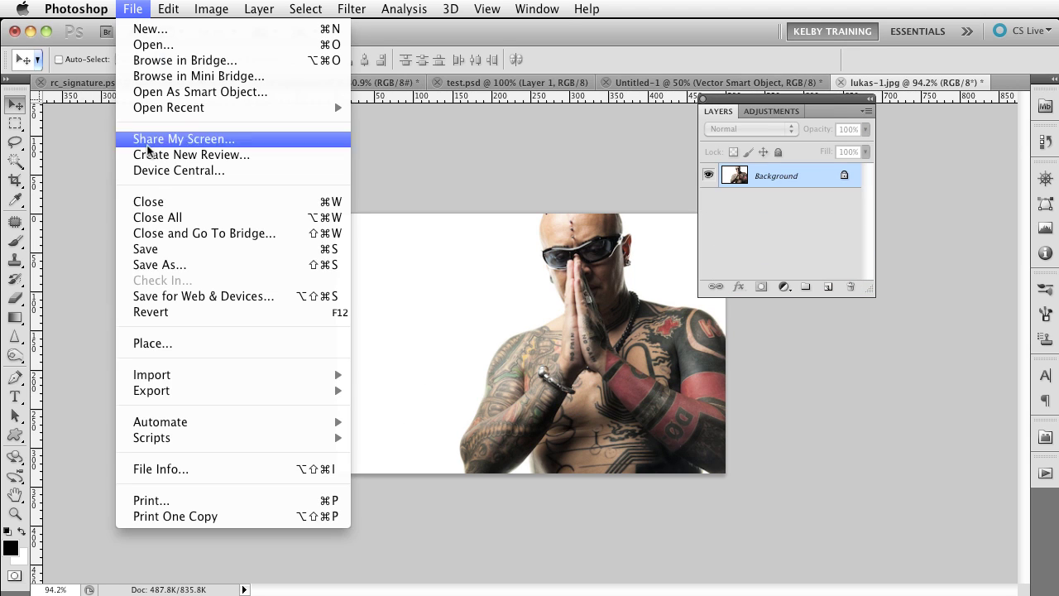
{"action": "left_click", "coordinate": [237, 343]}
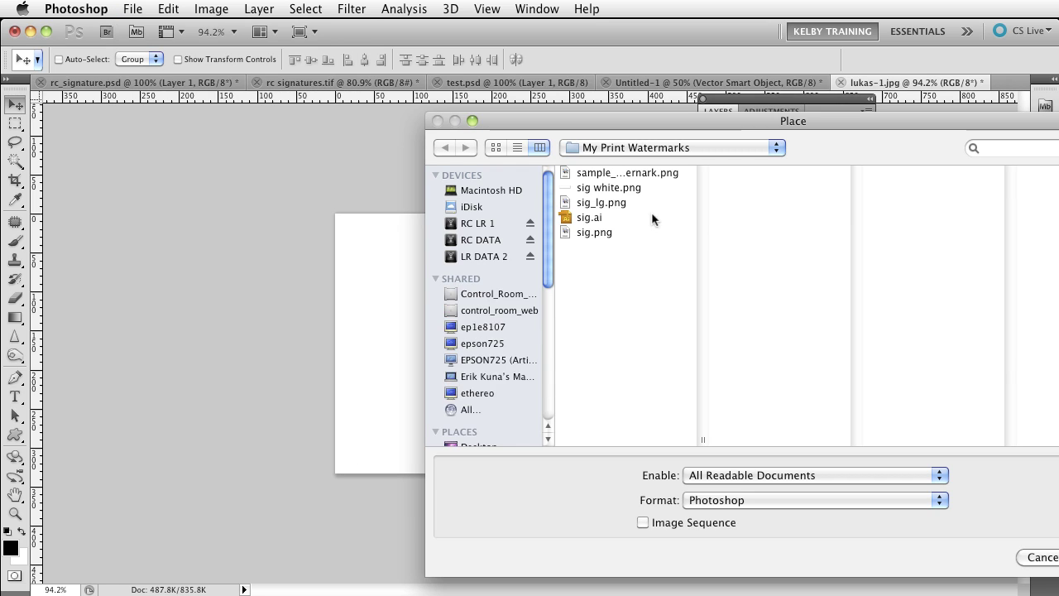
{"action": "double_click", "coordinate": [602, 202]}
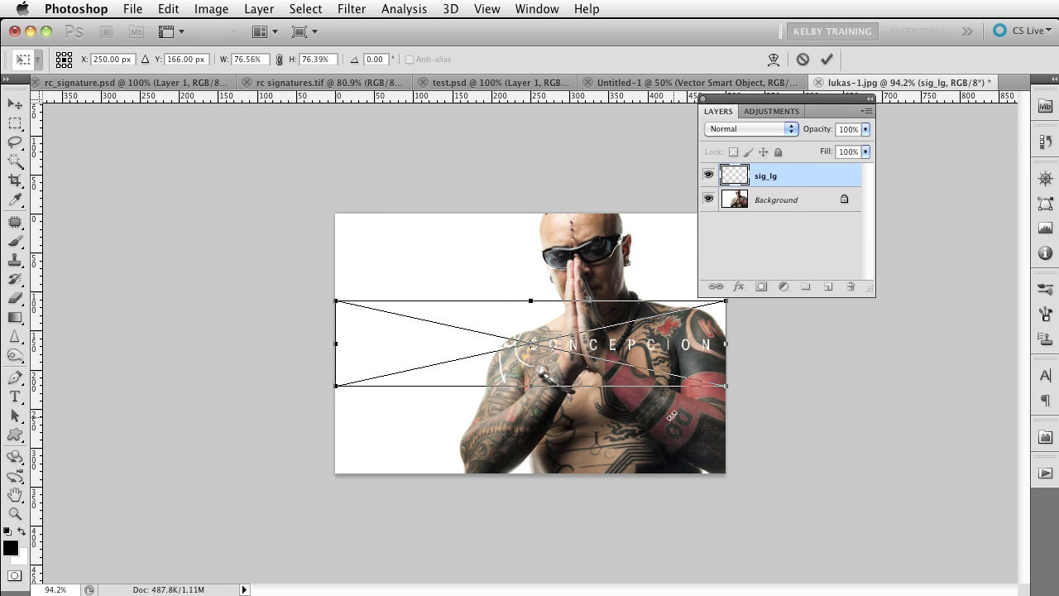
Scale the placed signature down to about 14.5% and move it to the photo's lower-right corner
{"action": "key", "text": "super+plus"}
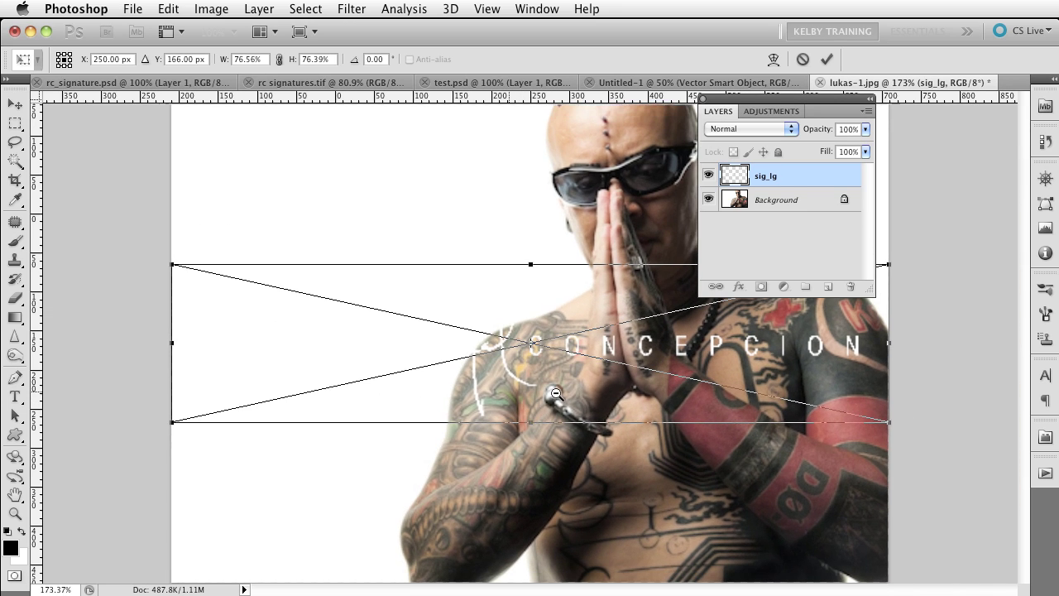
{"action": "mouse_move", "coordinate": [163, 259]}
{"action": "left_mouse_down"}
{"action": "mouse_move", "coordinate": [460, 312]}
{"action": "mouse_move", "coordinate": [456, 331]}
{"action": "left_mouse_up"}
{"action": "key", "text": "Return"}
{"action": "left_click_drag", "start_coordinate": [568, 346], "coordinate": [837, 570]}
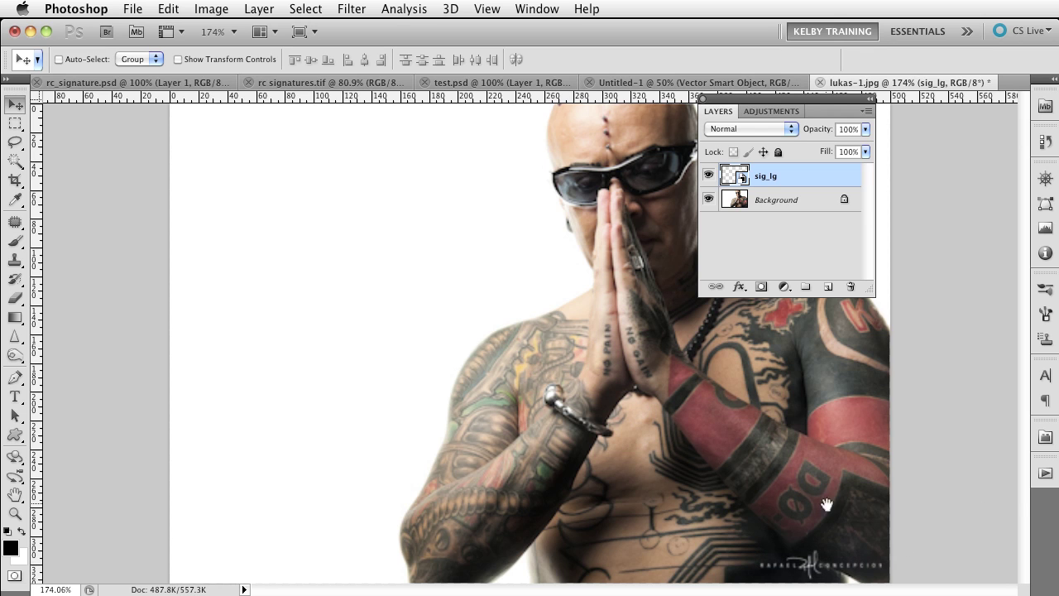
Shrink the corner signature further with Free Transform to about 7%, keeping it in the lower-right corner
{"action": "key", "text": "super+0"}
{"action": "key", "text": "super+t"}
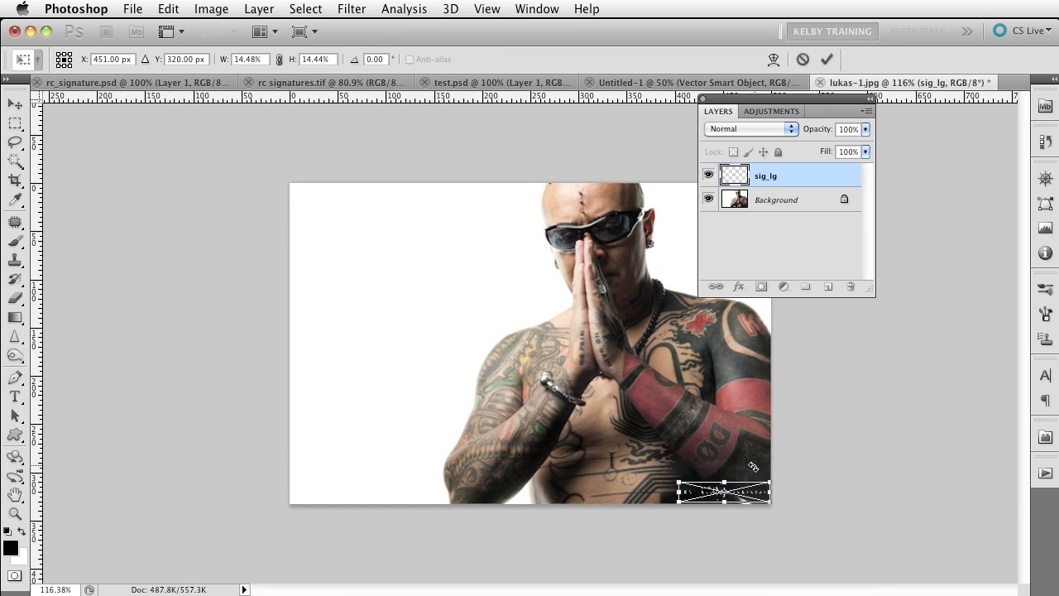
{"action": "left_click_drag", "start_coordinate": [679, 482], "coordinate": [720, 490]}
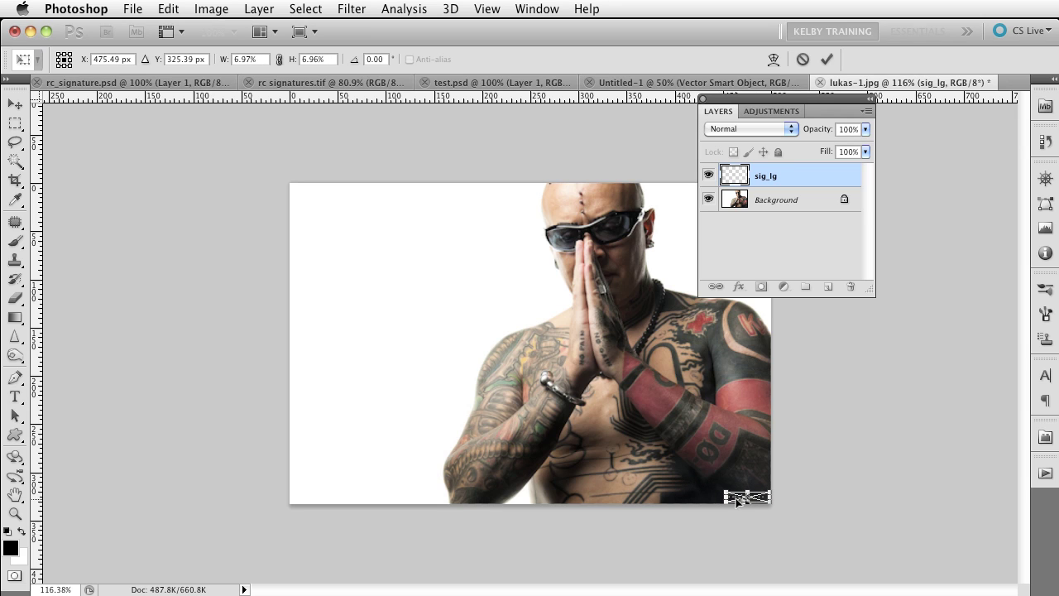
{"action": "key", "text": "Return"}
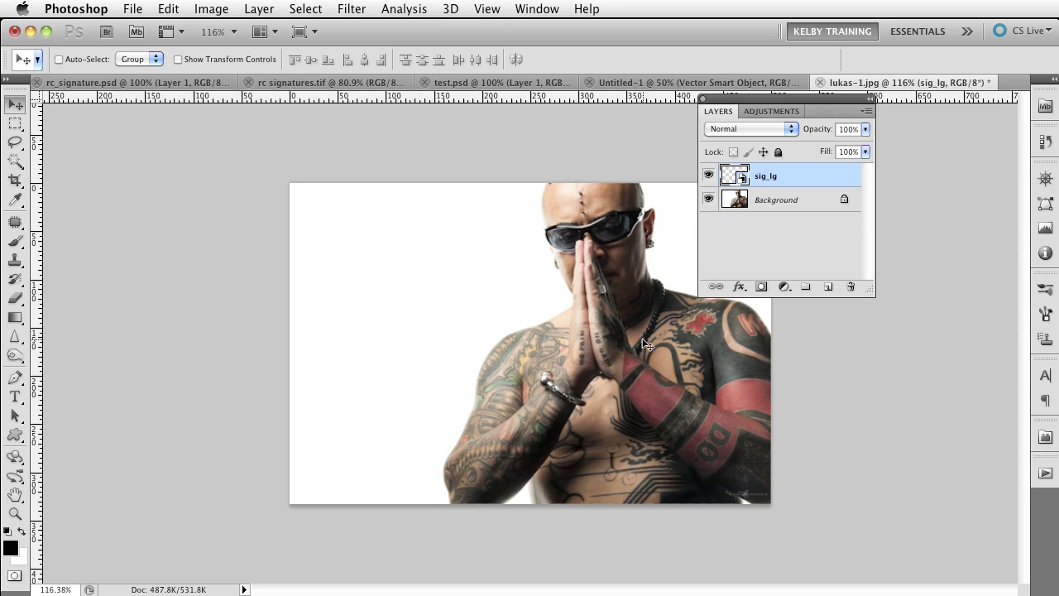
Lower the sig_lg layer's opacity to 33% and deselect the layer
{"action": "left_click", "coordinate": [865, 129]}
{"action": "left_click_drag", "start_coordinate": [864, 145], "coordinate": [824, 152]}
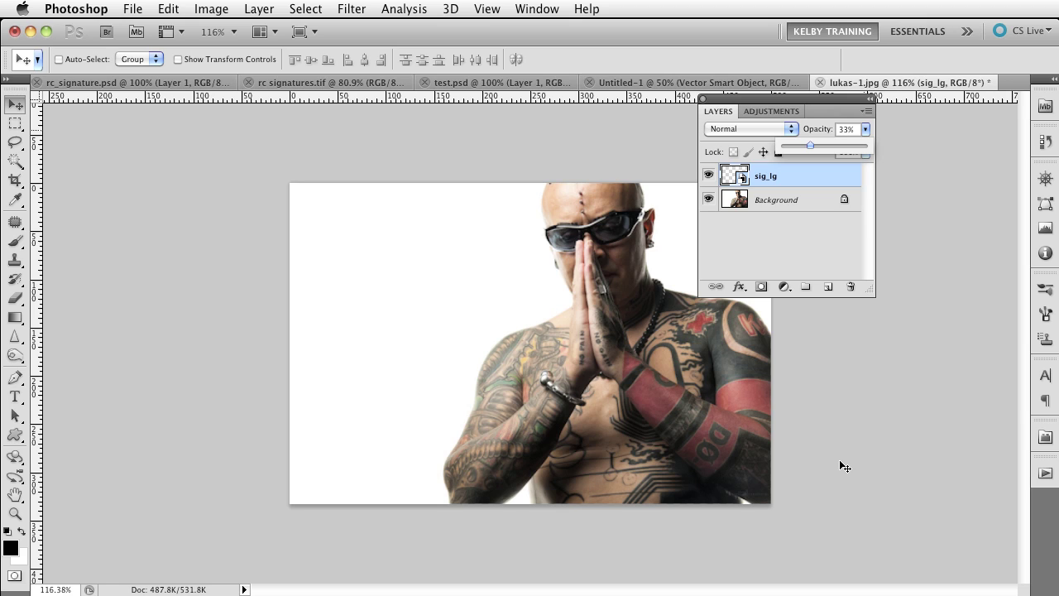
{"action": "left_click", "coordinate": [848, 237]}
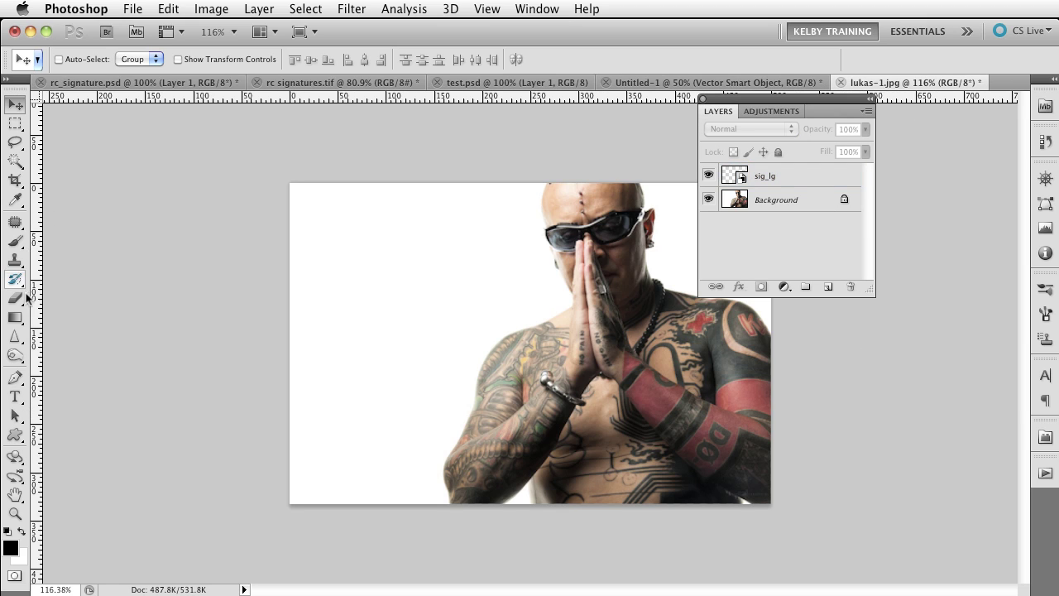
Draw a large copyright symbol over the man's chest and arm with the Custom Shape tool
{"action": "key", "text": "u"}
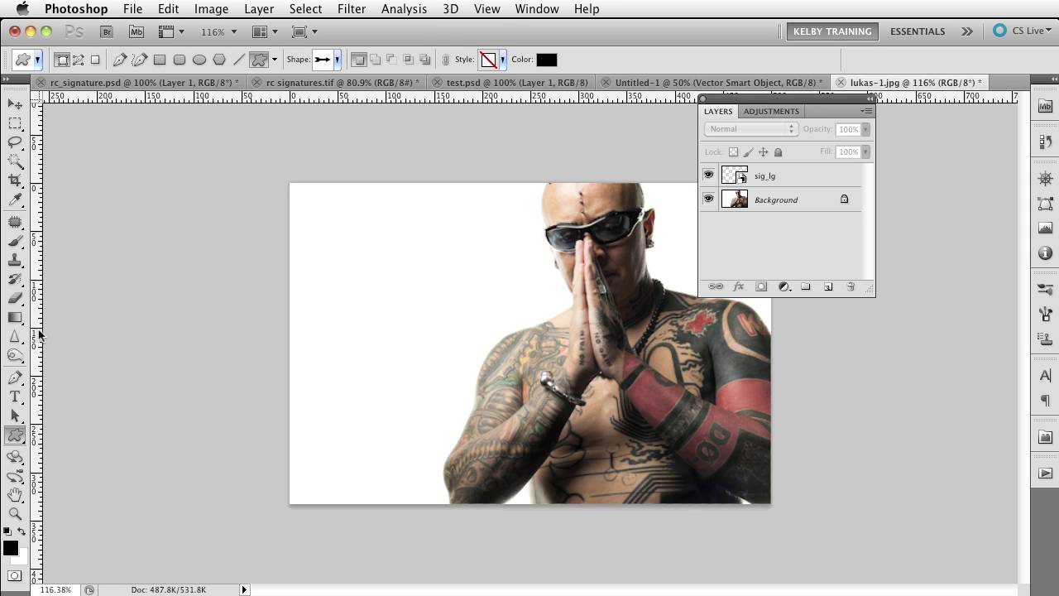
{"action": "left_click", "coordinate": [275, 59]}
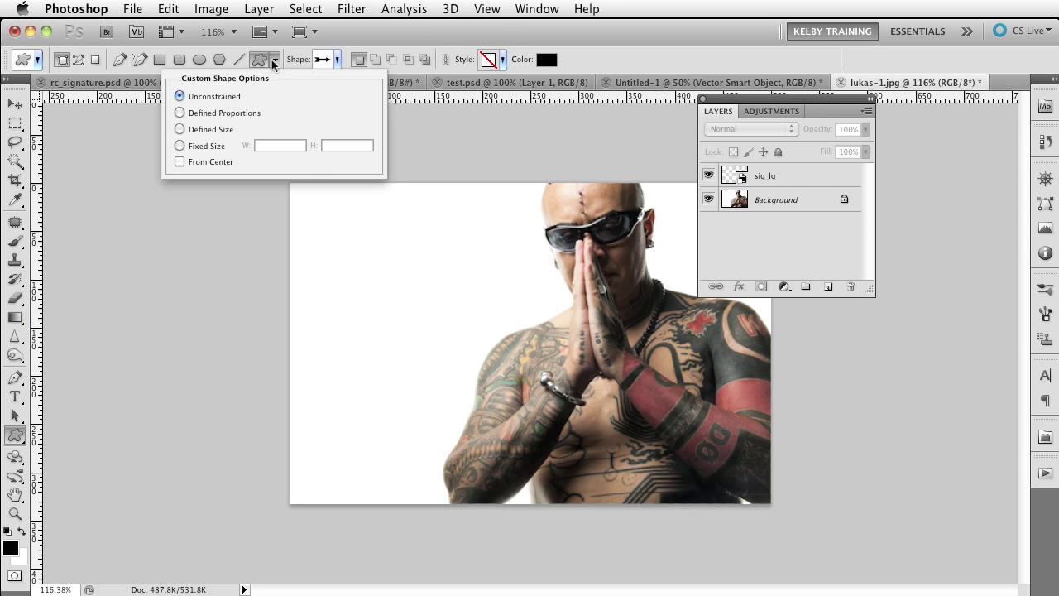
{"action": "left_click", "coordinate": [259, 62]}
{"action": "left_click", "coordinate": [338, 60]}
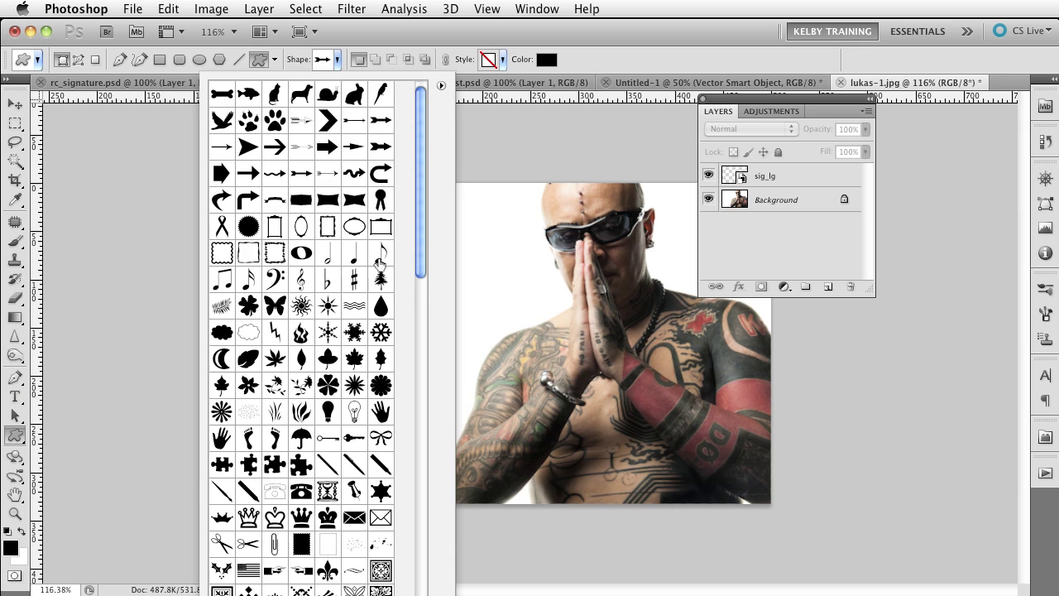
{"action": "left_click_drag", "start_coordinate": [428, 177], "coordinate": [431, 310]}
{"action": "left_click", "coordinate": [354, 461]}
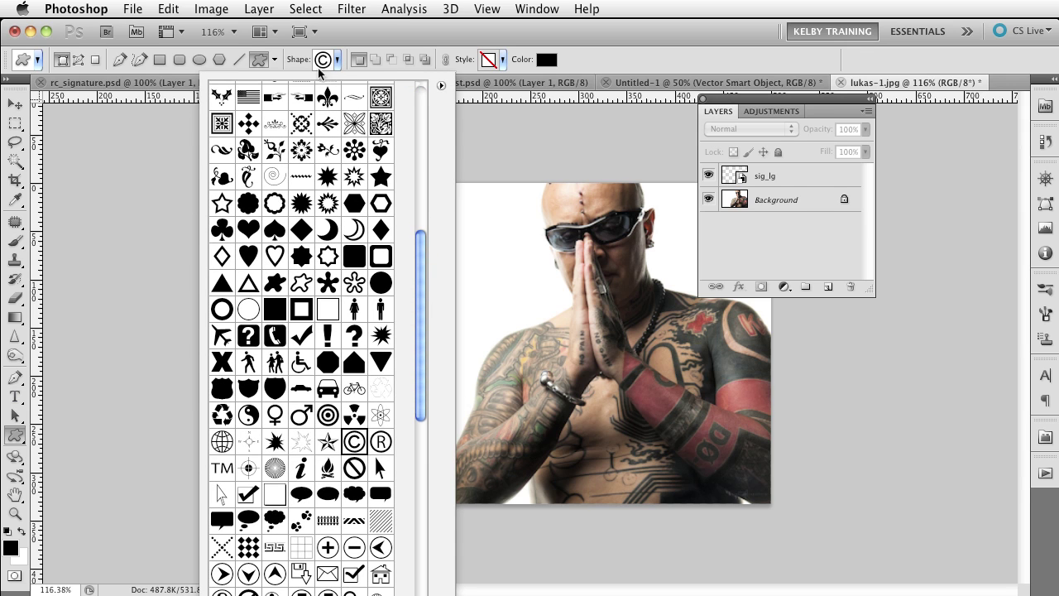
{"action": "left_click", "coordinate": [337, 59]}
{"action": "left_click_drag", "start_coordinate": [571, 312], "coordinate": [750, 493]}
Change the copyright shape's color to white
{"action": "double_click", "coordinate": [734, 175]}
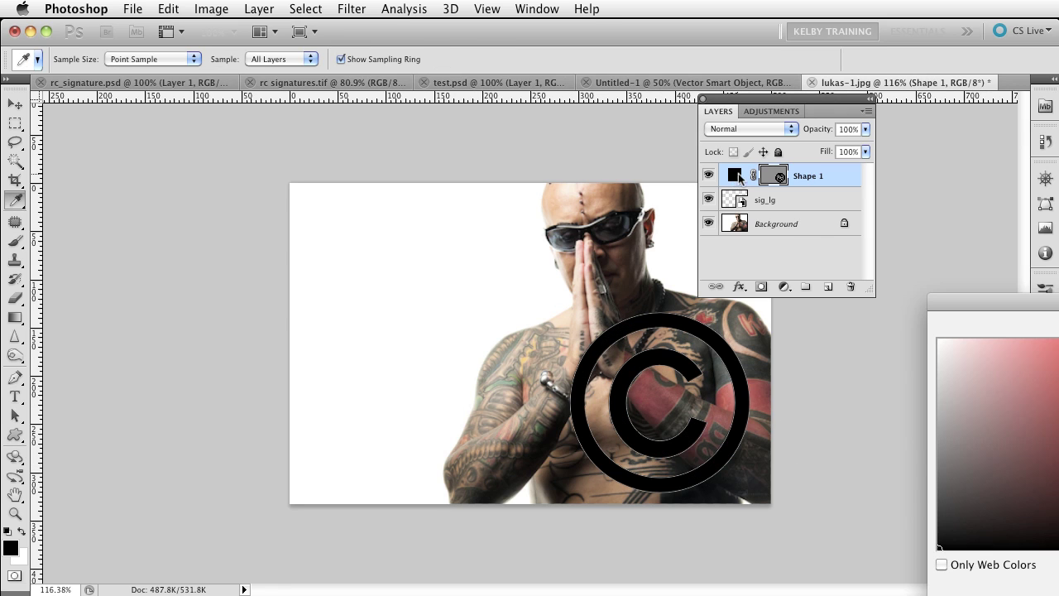
{"action": "left_click", "coordinate": [939, 340]}
{"action": "key", "text": "Return"}
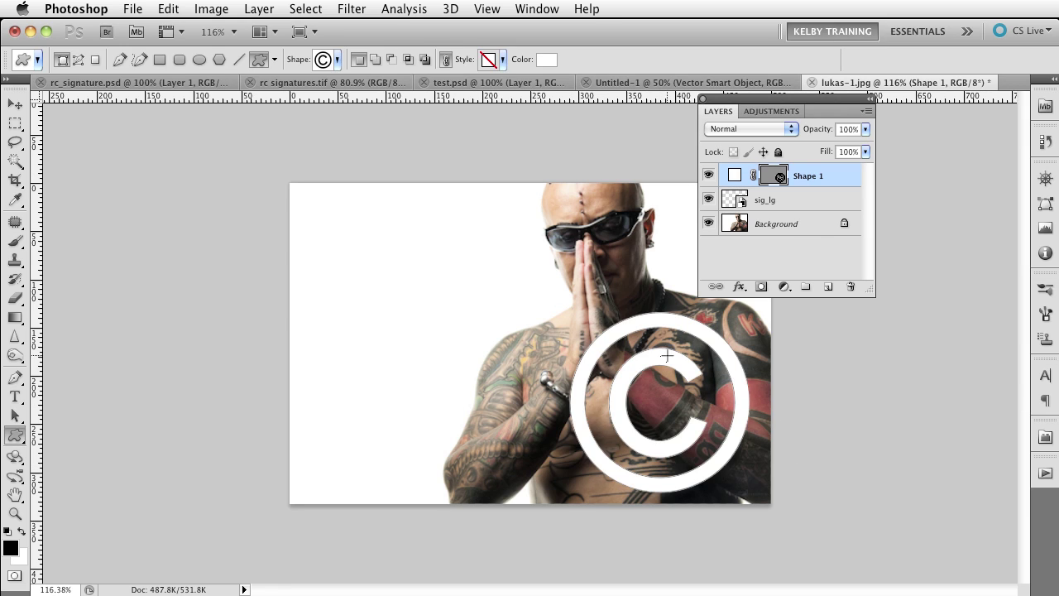
Set the copyright shape's Fill to 28% and move it over the man's hands and chest
{"action": "key", "text": "v"}
{"action": "left_click_drag", "start_coordinate": [658, 346], "coordinate": [602, 336]}
{"action": "left_click_drag", "start_coordinate": [865, 152], "coordinate": [806, 168]}
{"action": "left_click_drag", "start_coordinate": [629, 314], "coordinate": [628, 269]}
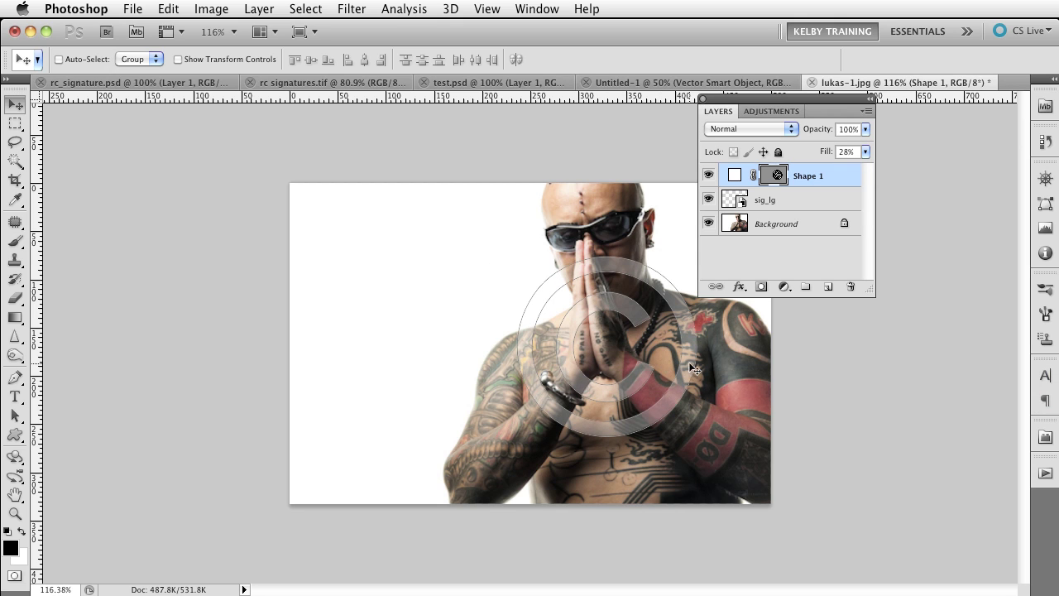
Recolor the copyright shape red and scale it down over the shoulder with Free Transform
{"action": "double_click", "coordinate": [734, 174]}
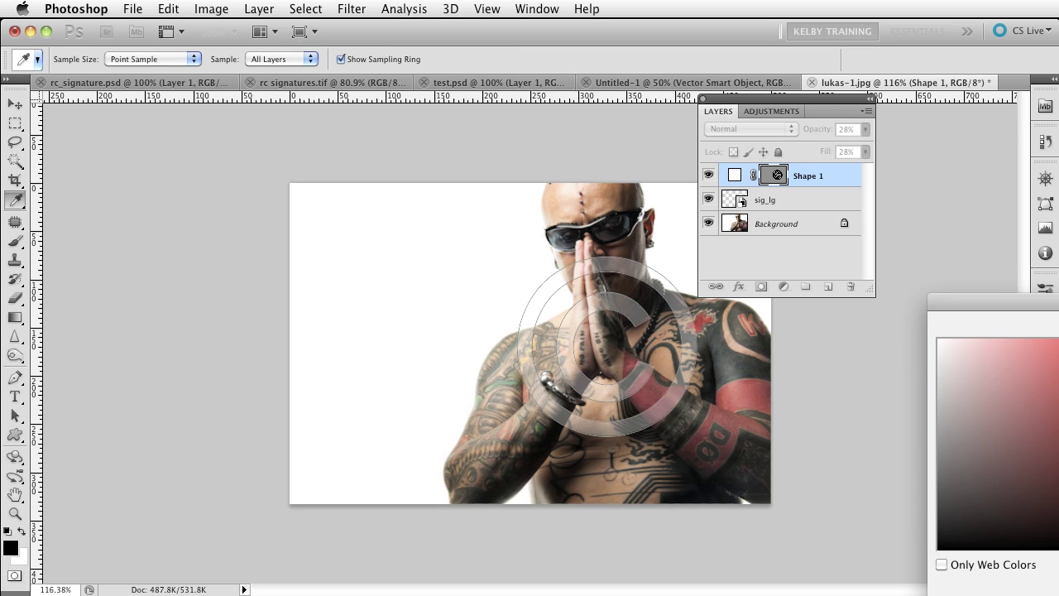
{"action": "key", "text": "Return"}
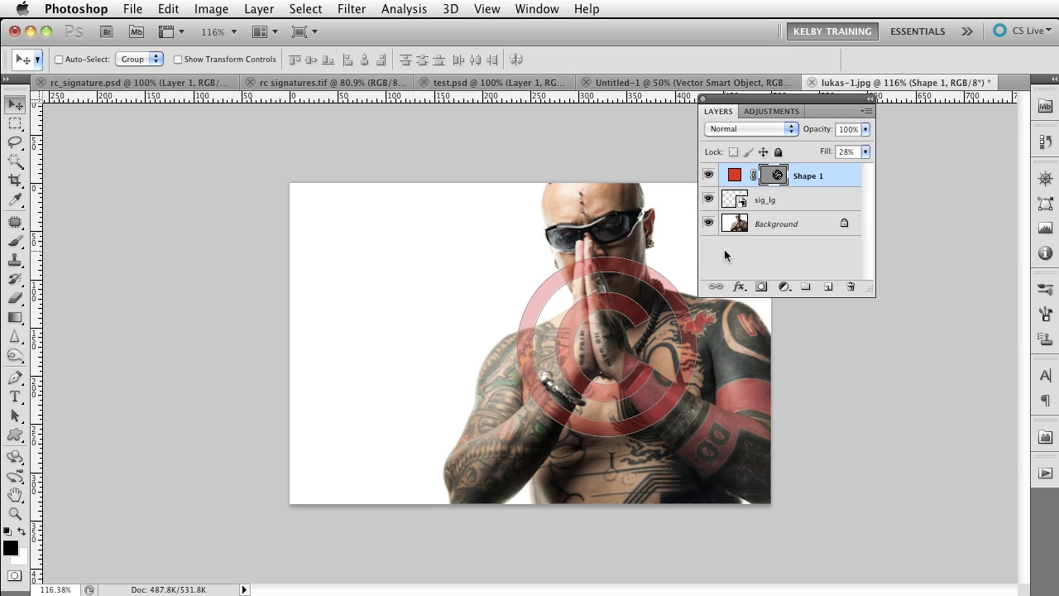
{"action": "key", "text": "ctrl+t"}
{"action": "left_click_drag", "start_coordinate": [693, 260], "coordinate": [515, 337]}
{"action": "key", "text": "Return"}
Raise the copyright shape's Fill to 100% and move it toward the praying hands
{"action": "left_click", "coordinate": [865, 151]}
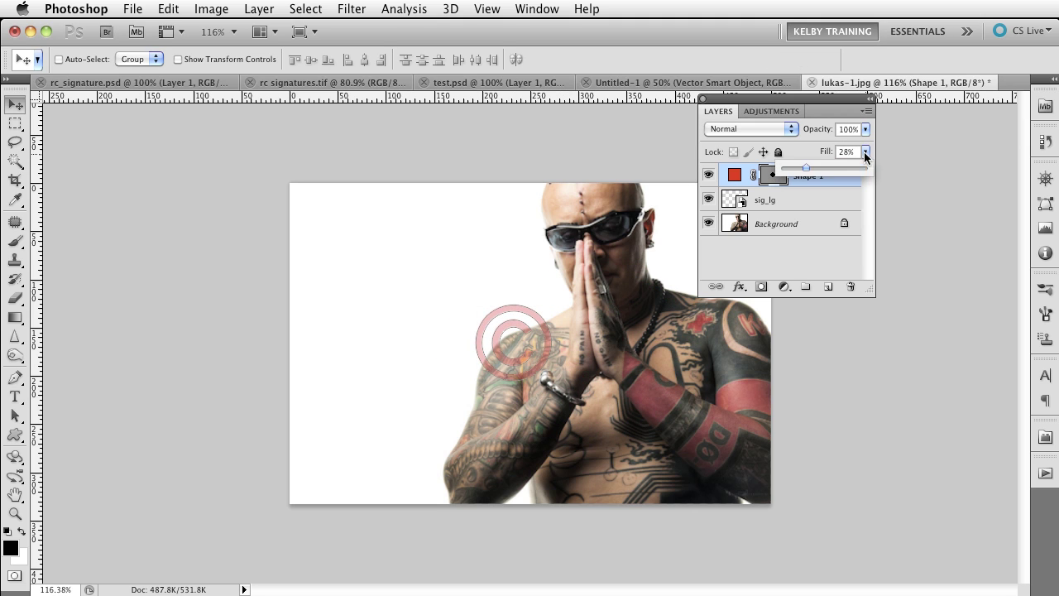
{"action": "left_click_drag", "start_coordinate": [808, 172], "coordinate": [997, 180]}
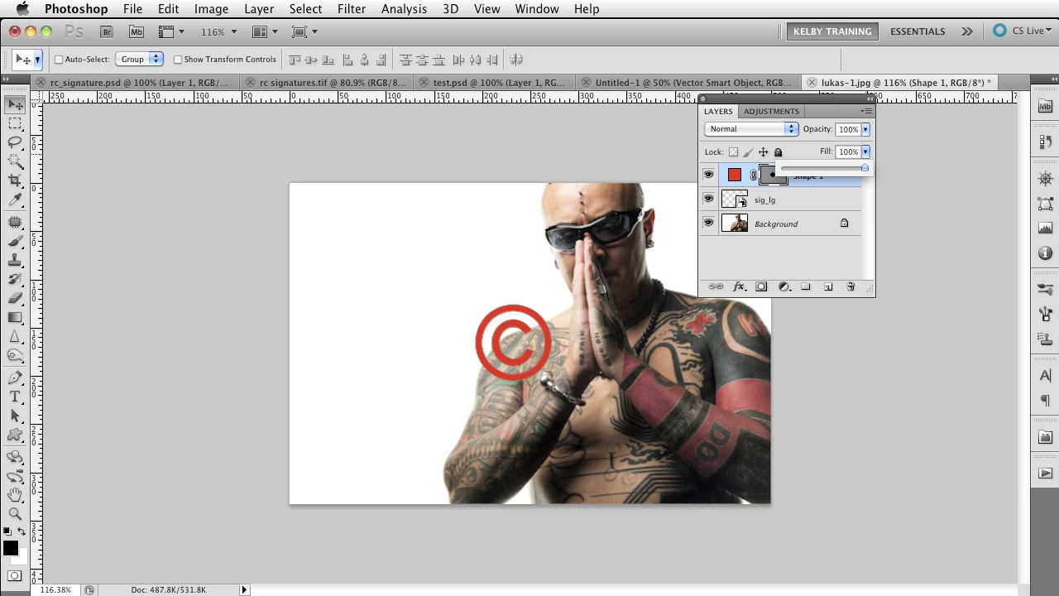
{"action": "left_click_drag", "start_coordinate": [531, 333], "coordinate": [571, 340]}
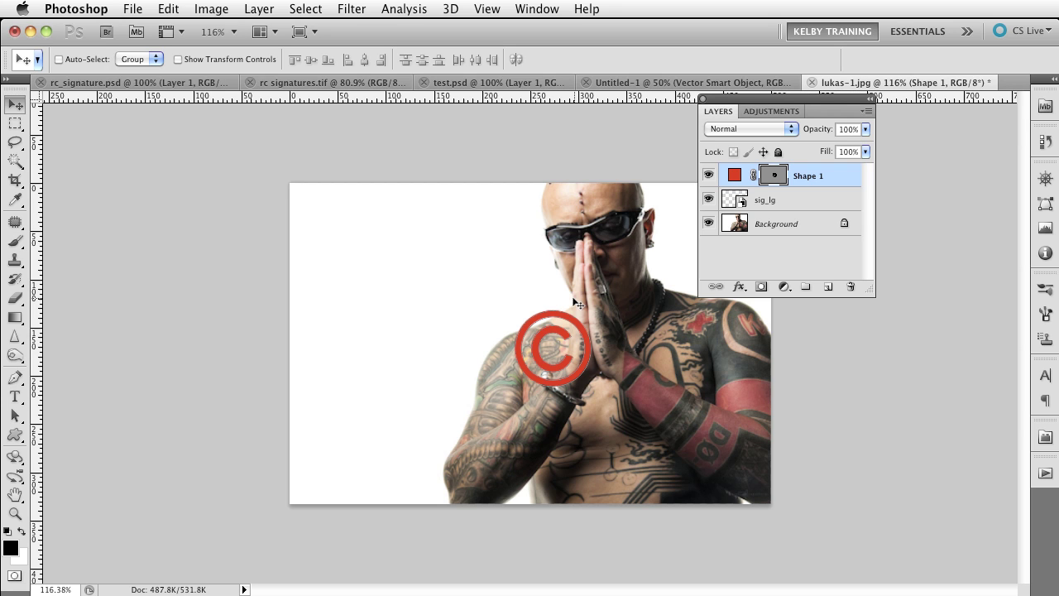
Hide the copyright shape layer and set the sig_lg signature layer's opacity to 58%
{"action": "left_click", "coordinate": [708, 175]}
{"action": "left_click_drag", "start_coordinate": [761, 471], "coordinate": [800, 494]}
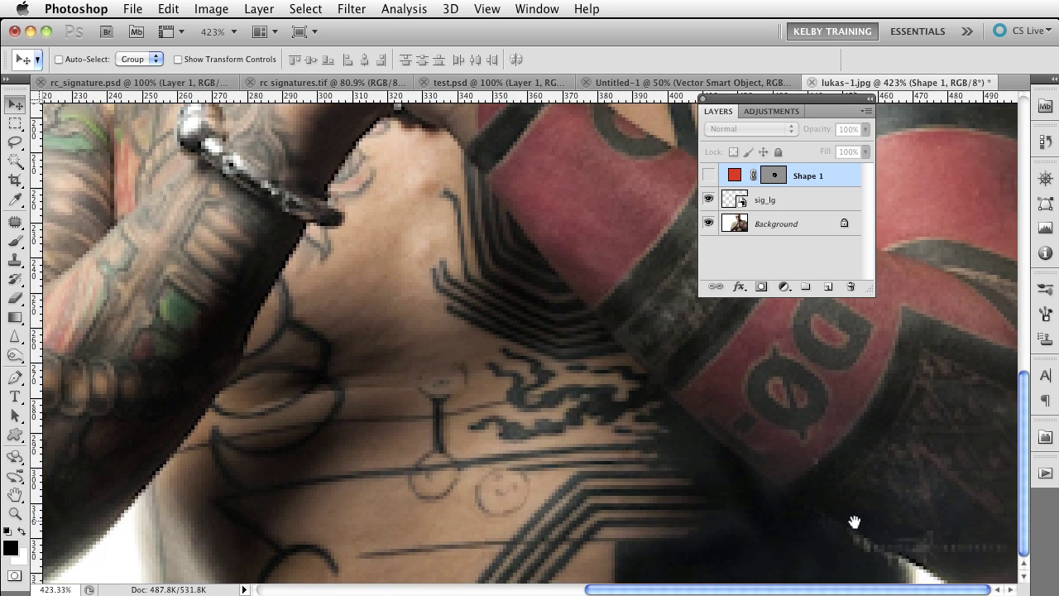
{"action": "left_click_drag", "start_coordinate": [918, 554], "coordinate": [770, 378]}
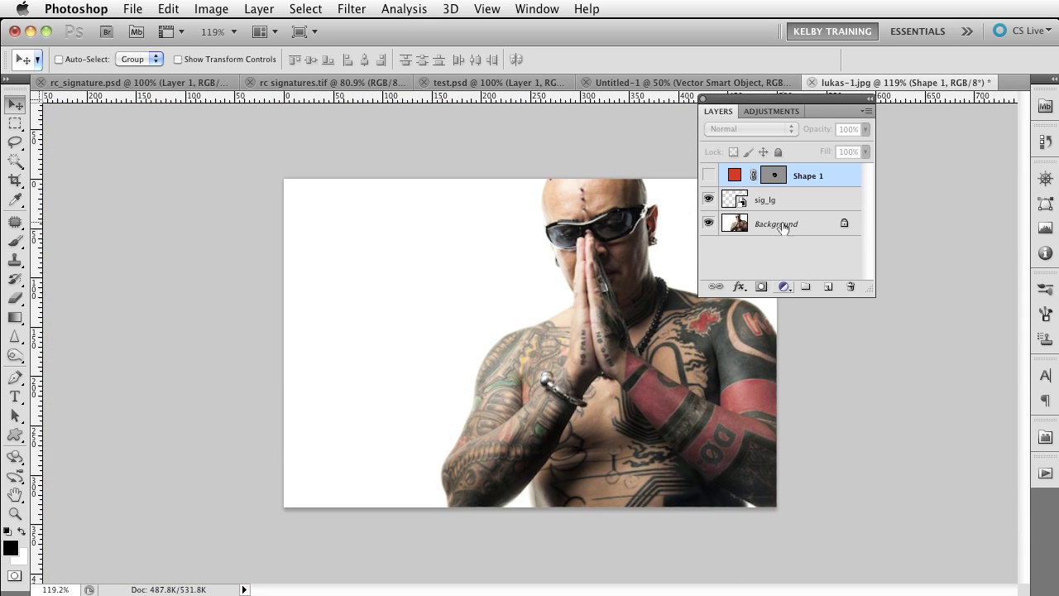
{"action": "left_click", "coordinate": [823, 201]}
{"action": "left_click", "coordinate": [864, 129]}
{"action": "left_click_drag", "start_coordinate": [865, 145], "coordinate": [820, 146]}
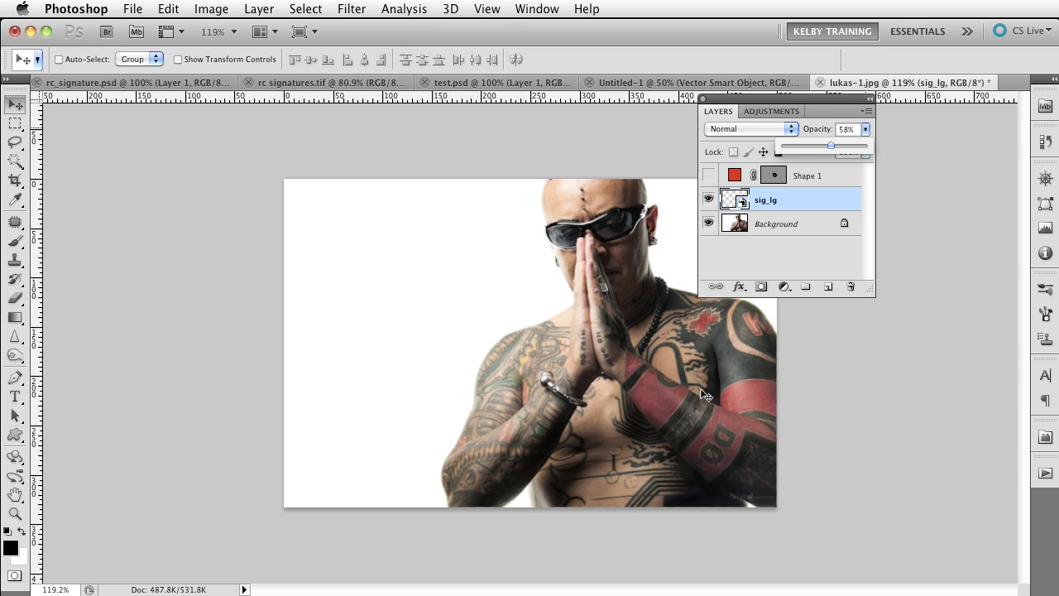
{"action": "key", "text": "t"}
{"action": "left_click", "coordinate": [577, 453]}
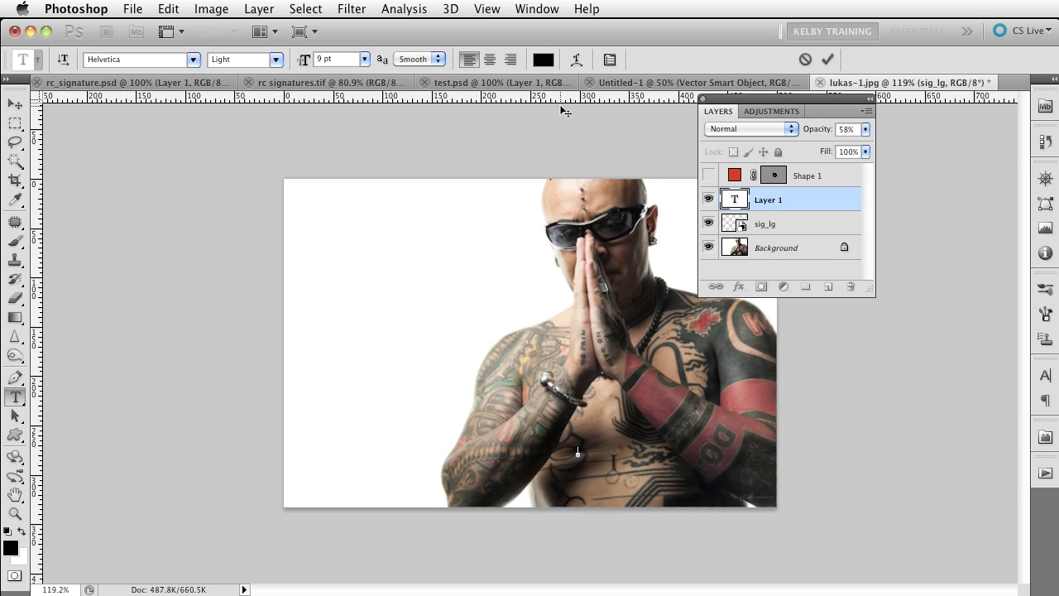
{"action": "key", "text": "Escape"}
{"action": "key", "text": "v"}
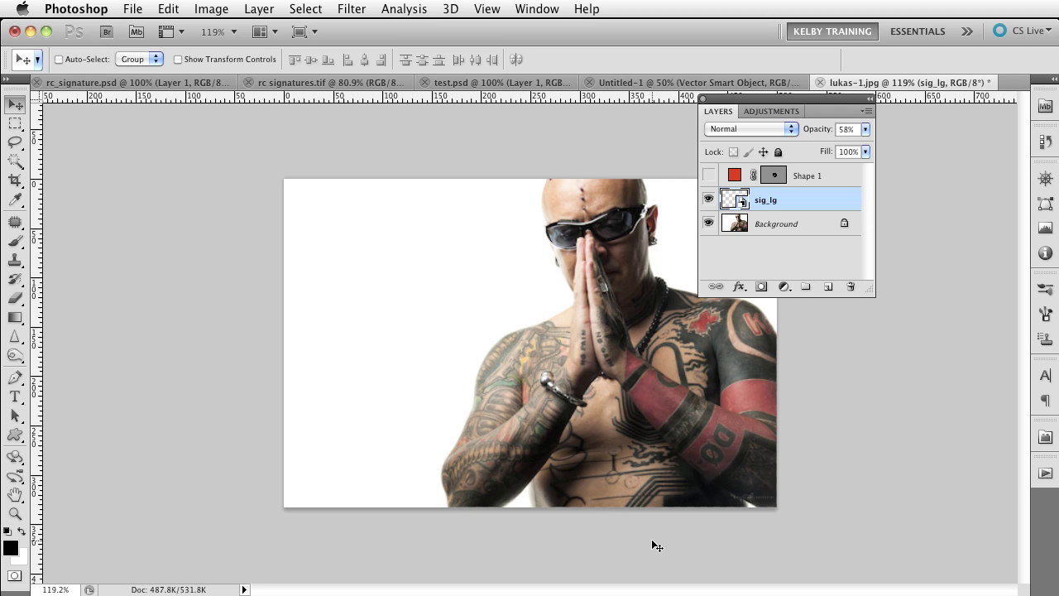
Switch to Chrome
{"action": "key", "text": "super+Tab"}
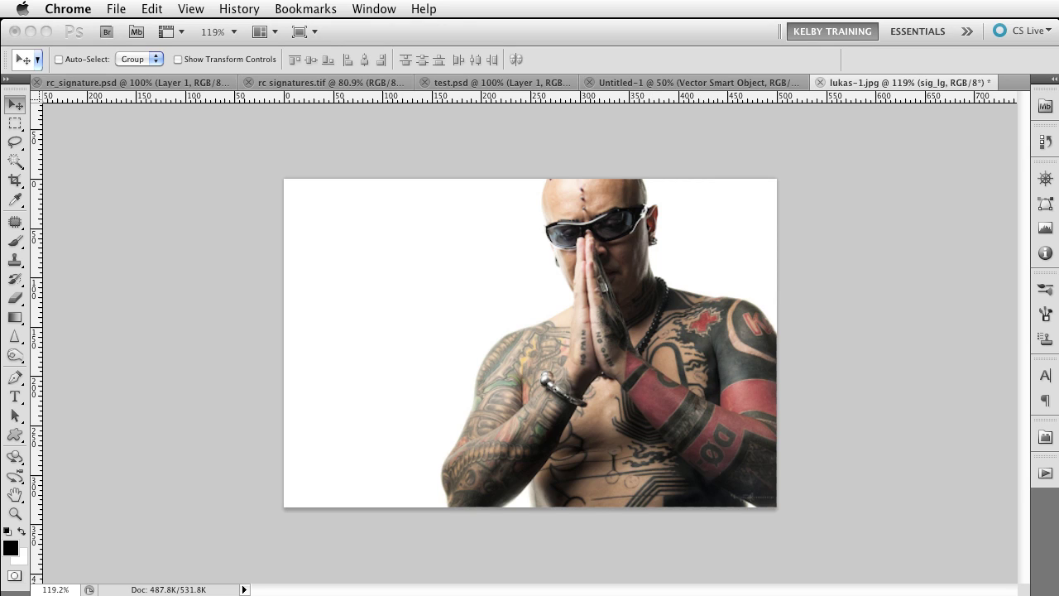